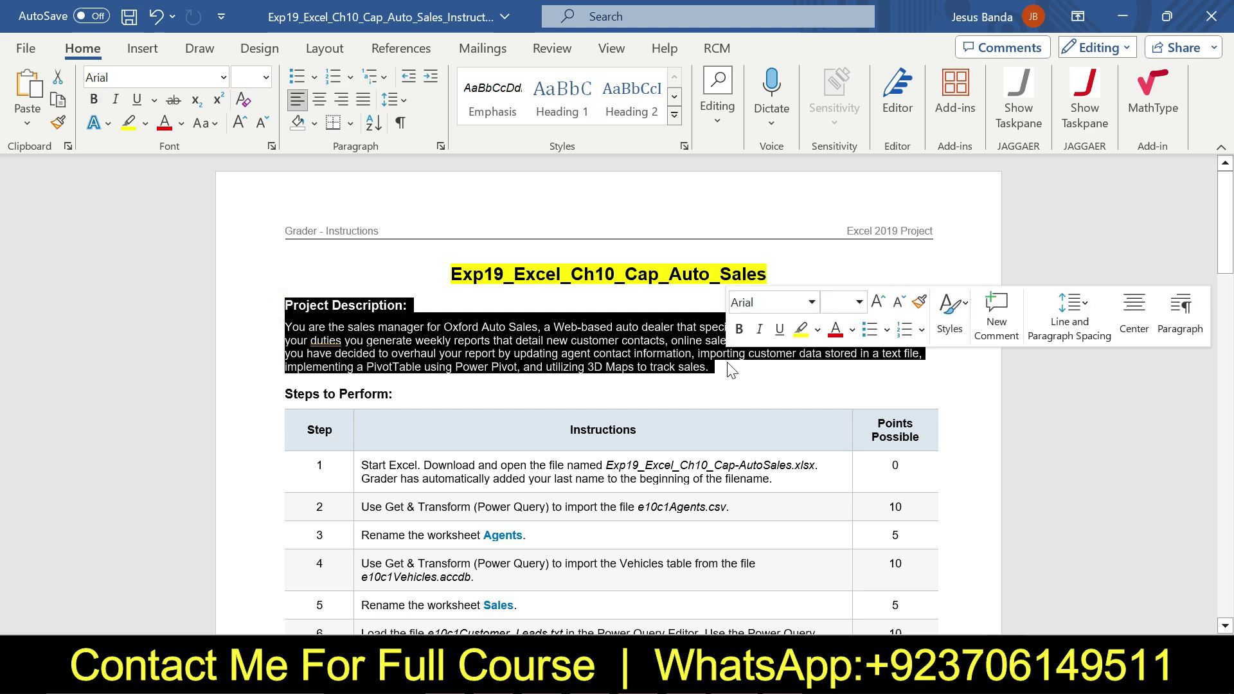
- Highlight the Project Description heading and its paragraph in yellow
{"action": "left_click", "coordinate": [801, 330]}
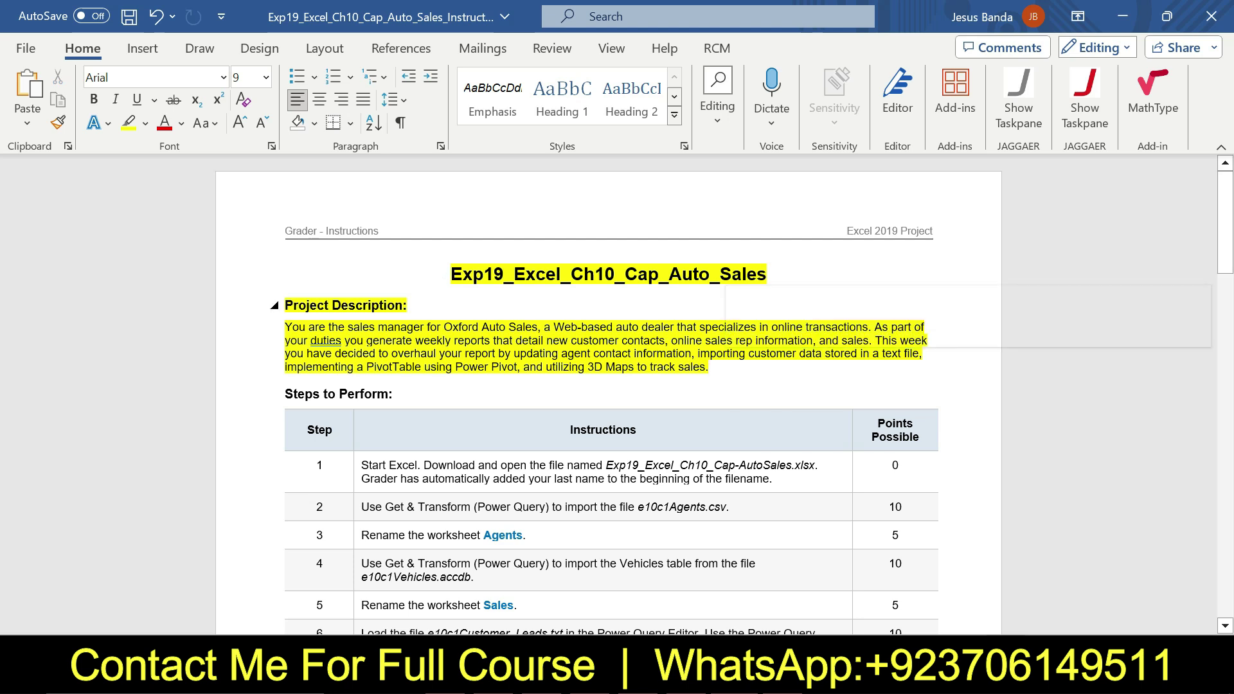
{"action": "left_click", "coordinate": [347, 305]}
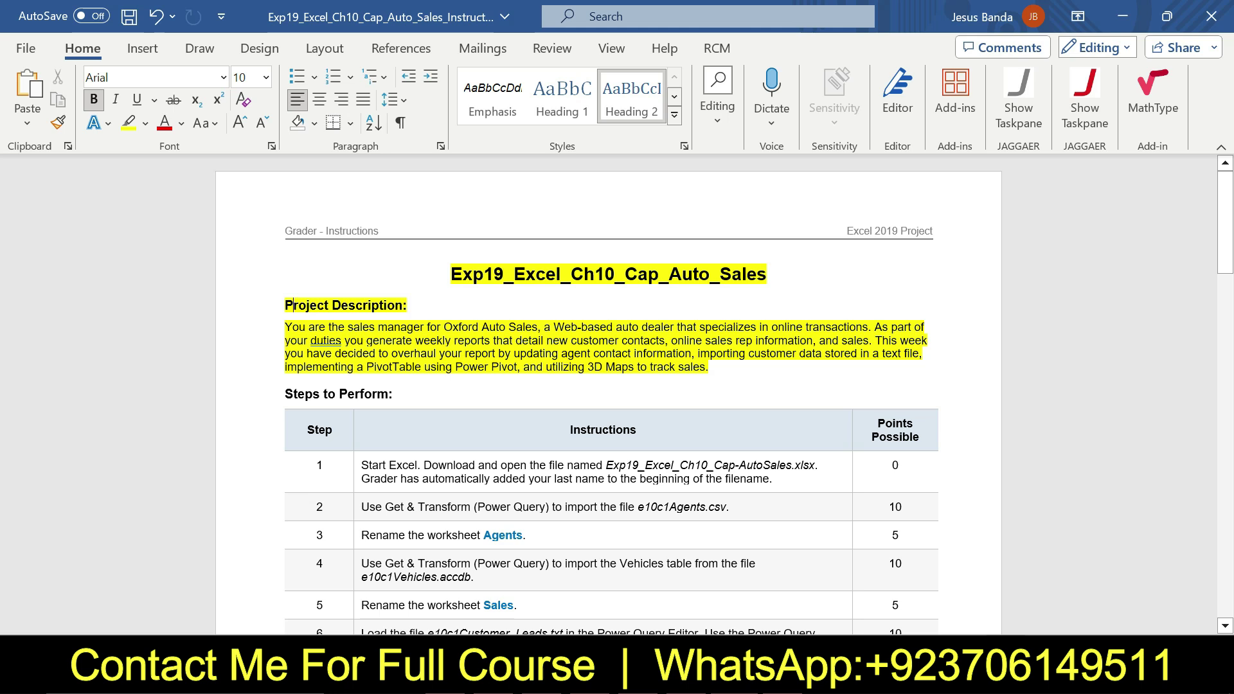
{"action": "left_click_drag", "start_coordinate": [709, 367], "coordinate": [450, 273]}
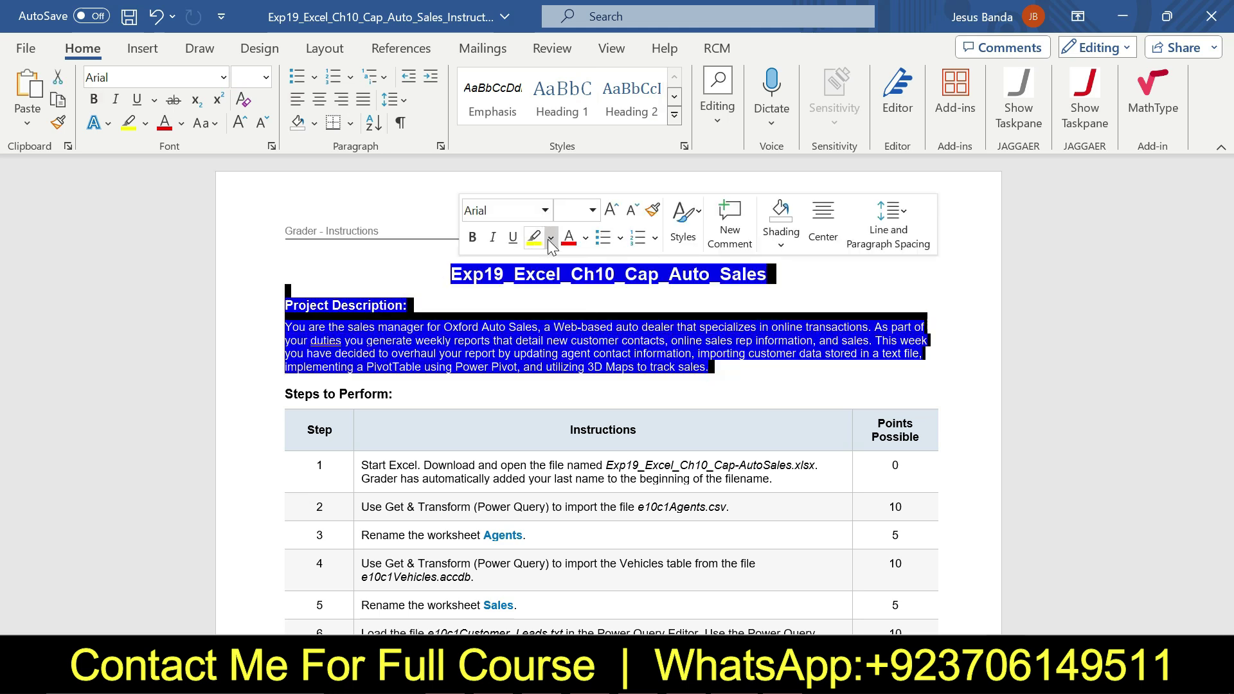
{"action": "left_click", "coordinate": [540, 243]}
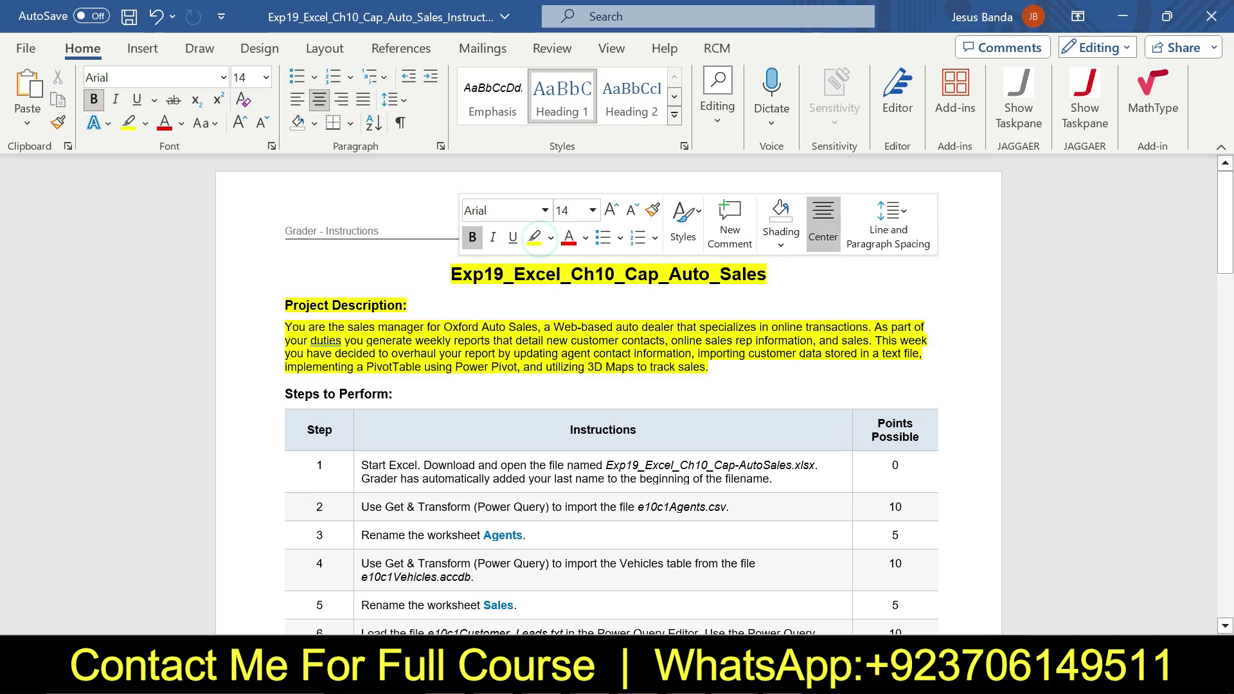
- Remove the highlighting from the document title and the whole Project Description section
{"action": "left_click_drag", "start_coordinate": [454, 276], "coordinate": [738, 378]}
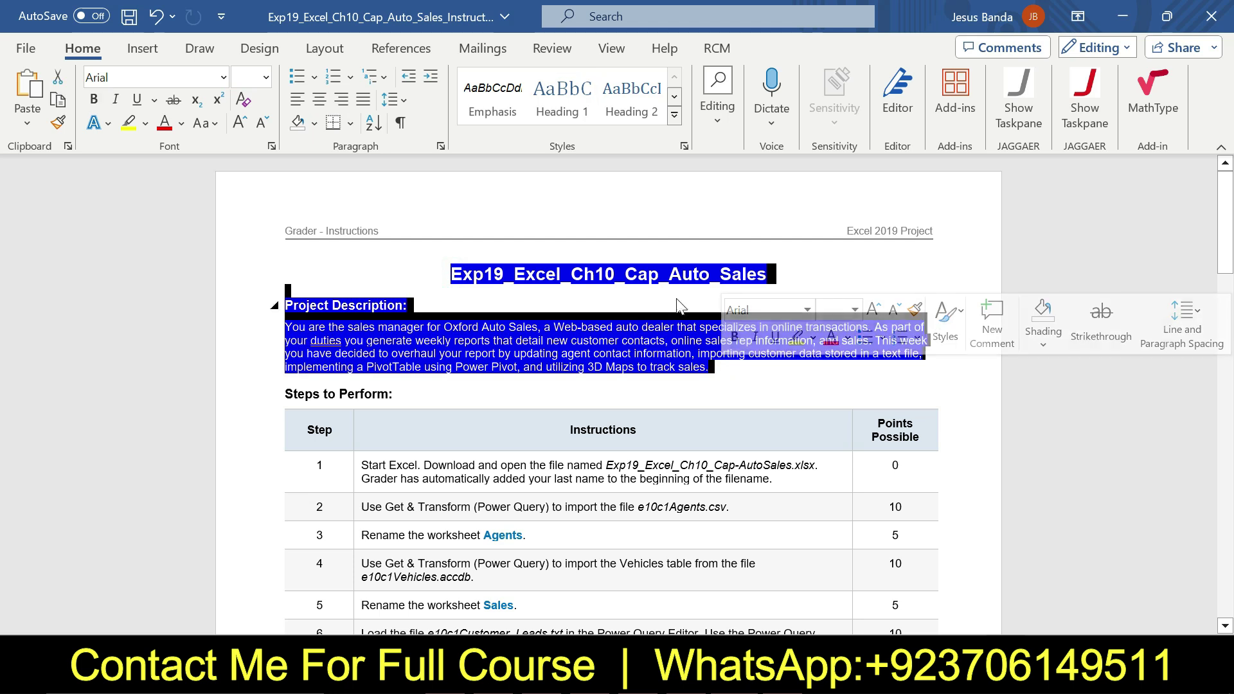
{"action": "left_click", "coordinate": [813, 337]}
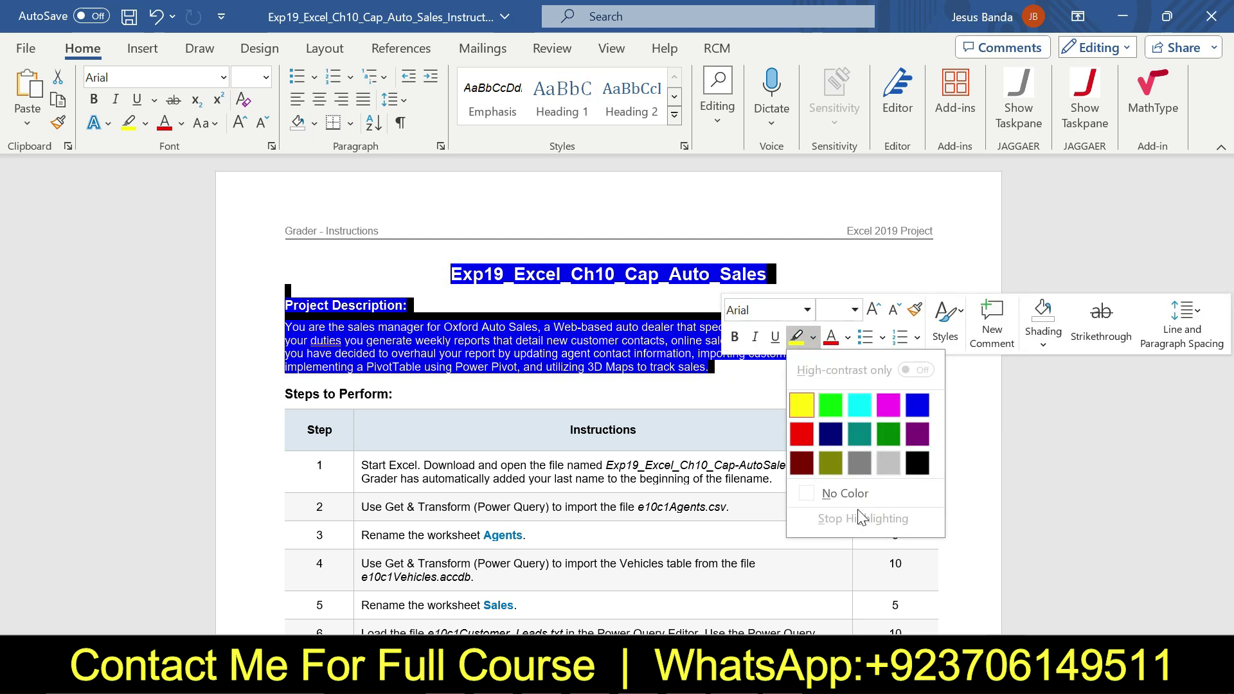
{"action": "left_click", "coordinate": [852, 494]}
{"action": "left_click", "coordinate": [721, 395]}
- Set the instruction text of step 1 in the table to 14 pt and highlight it in yellow
{"action": "left_click_drag", "start_coordinate": [1226, 218], "coordinate": [1229, 270]}
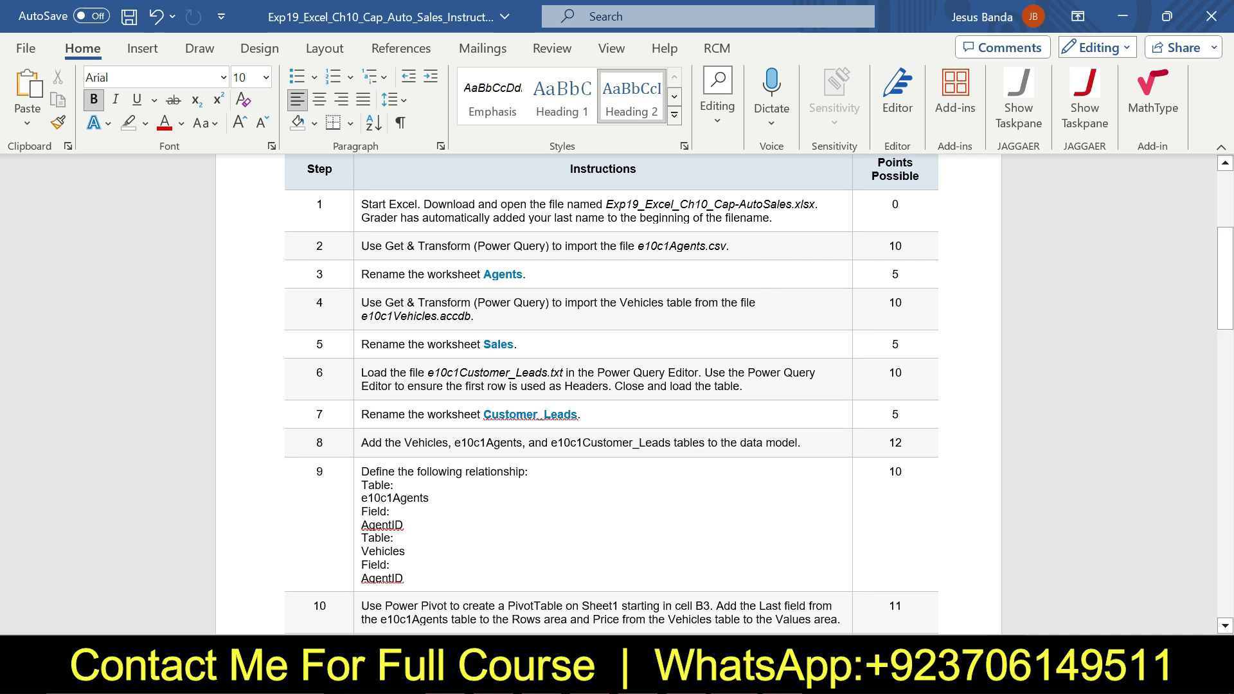
{"action": "left_click", "coordinate": [352, 225]}
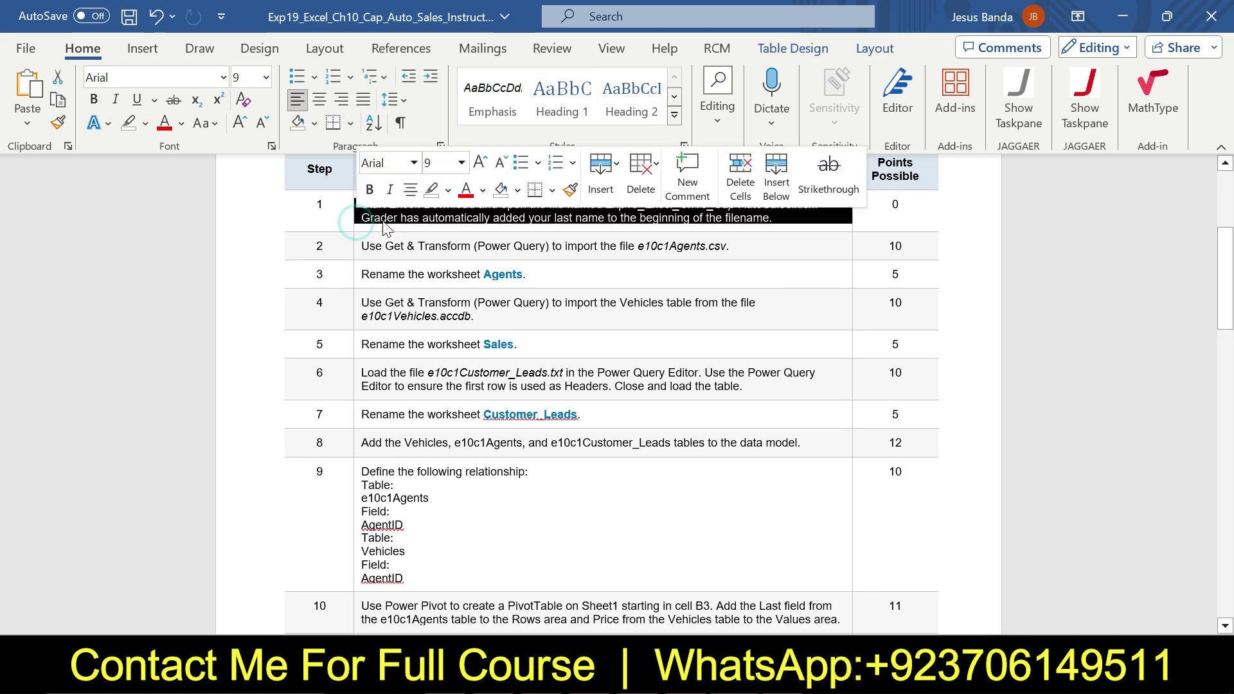
{"action": "left_click", "coordinate": [462, 163]}
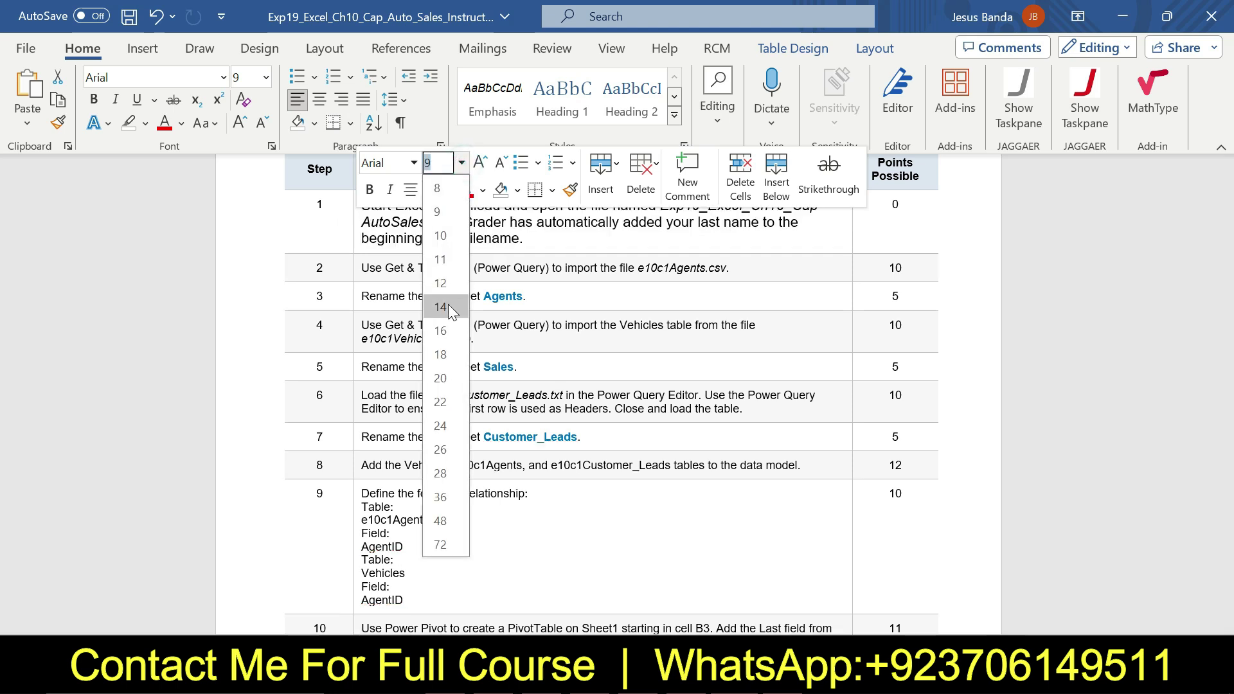
{"action": "left_click", "coordinate": [441, 307]}
{"action": "left_click", "coordinate": [450, 190]}
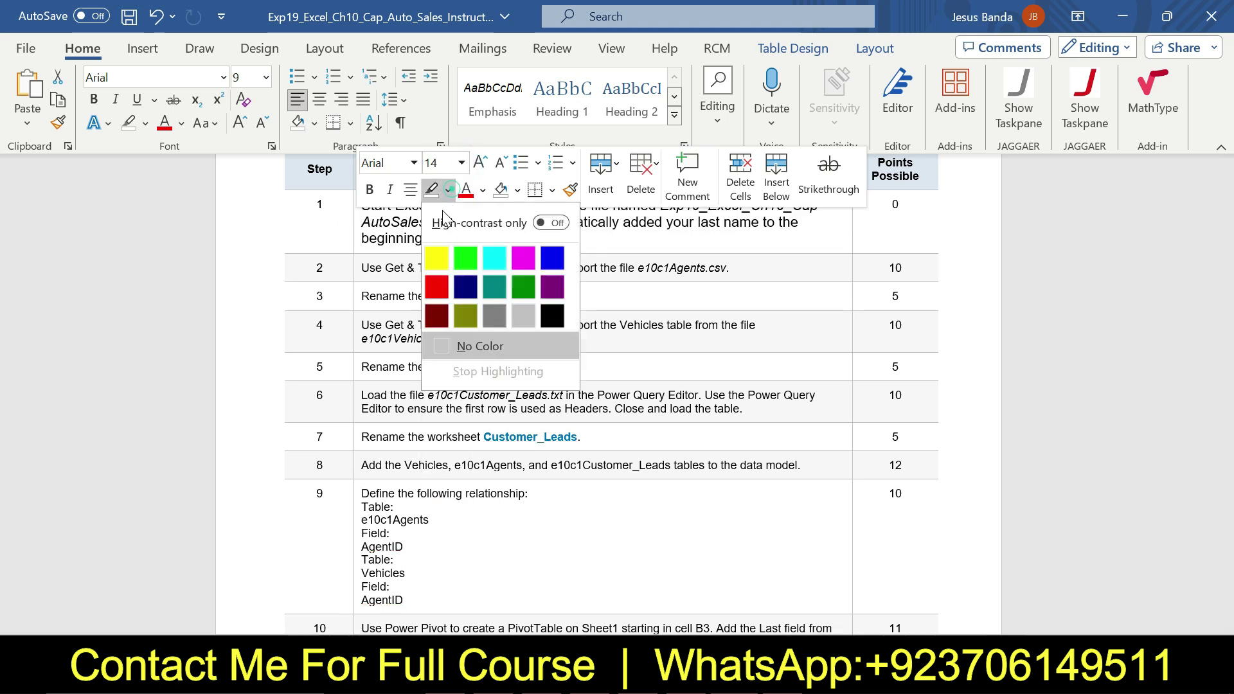
{"action": "left_click", "coordinate": [431, 261]}
{"action": "left_click", "coordinate": [407, 241]}
{"action": "left_click", "coordinate": [369, 210]}
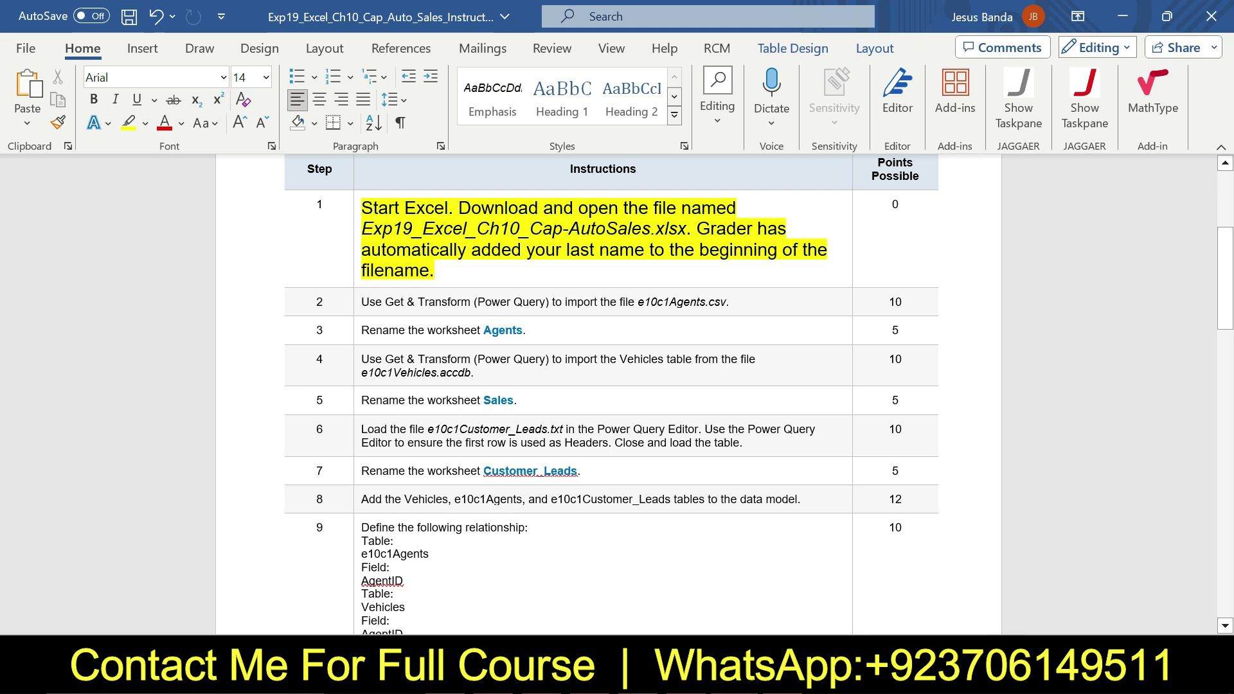
- Check the open Auto Sales workbook in Excel and return to the Word instructions
{"action": "key", "text": "alt+Tab"}
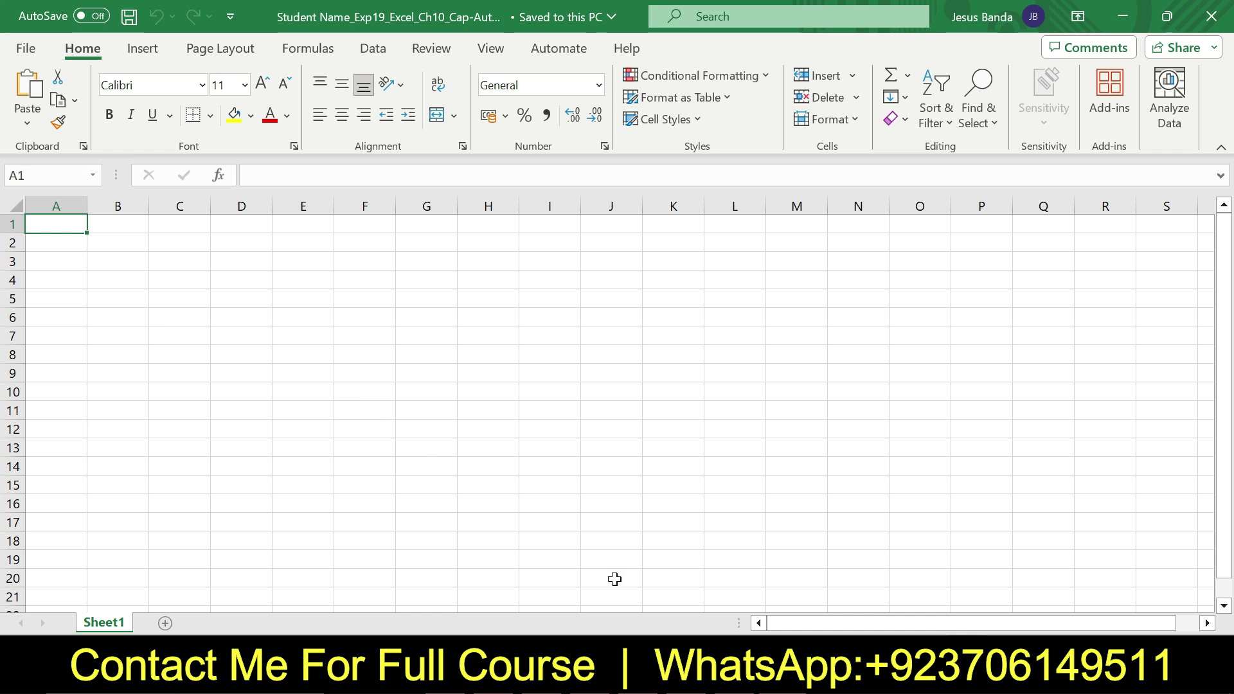
{"action": "key", "text": "alt+Tab"}
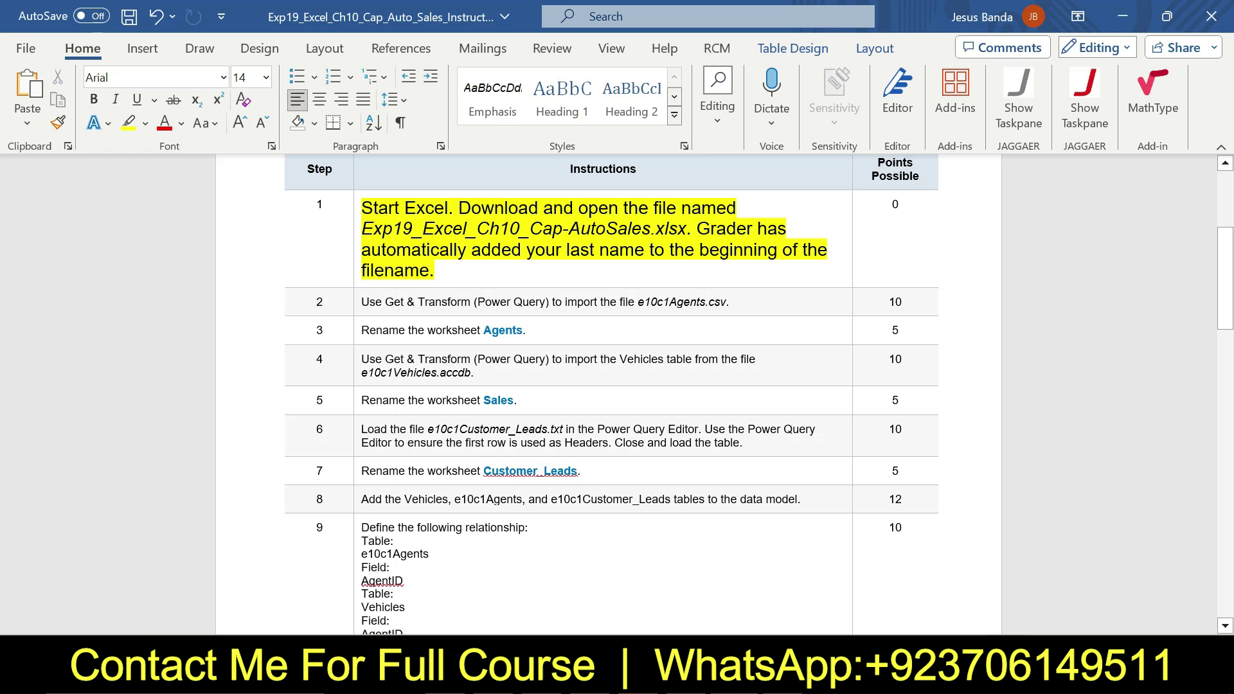
- Set the step 1 instruction text back to 9 pt and remove its highlighting
{"action": "left_click", "coordinate": [357, 251]}
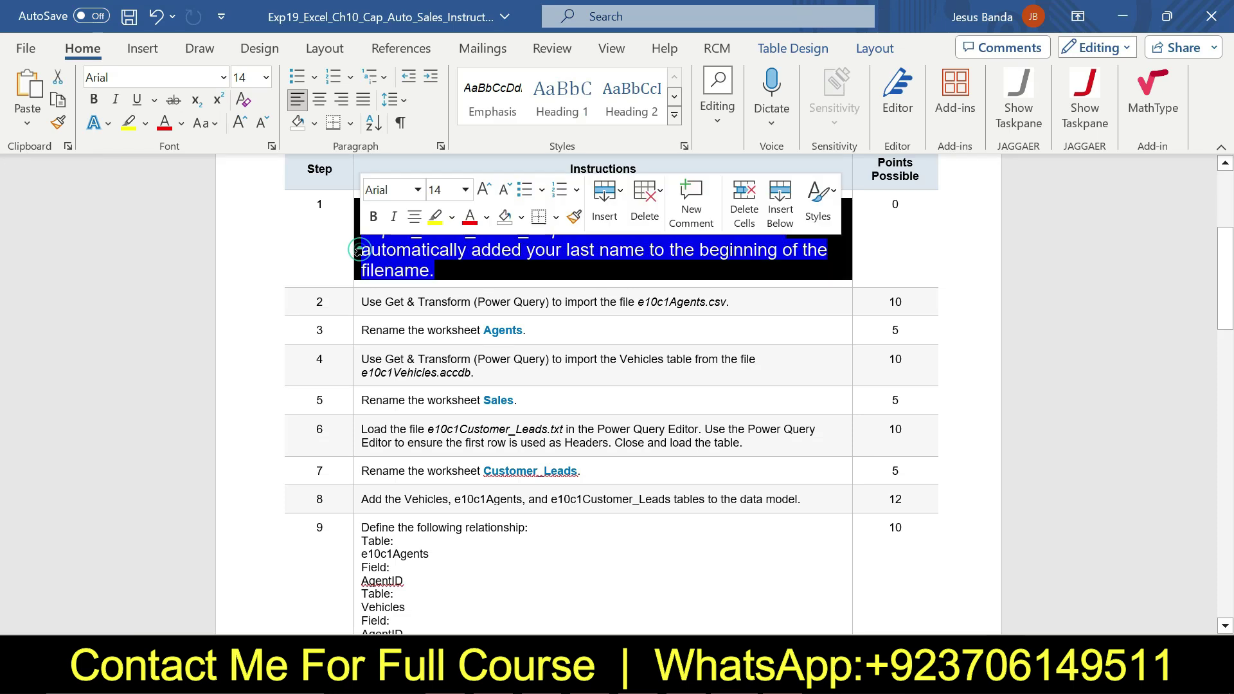
{"action": "left_click", "coordinate": [465, 189]}
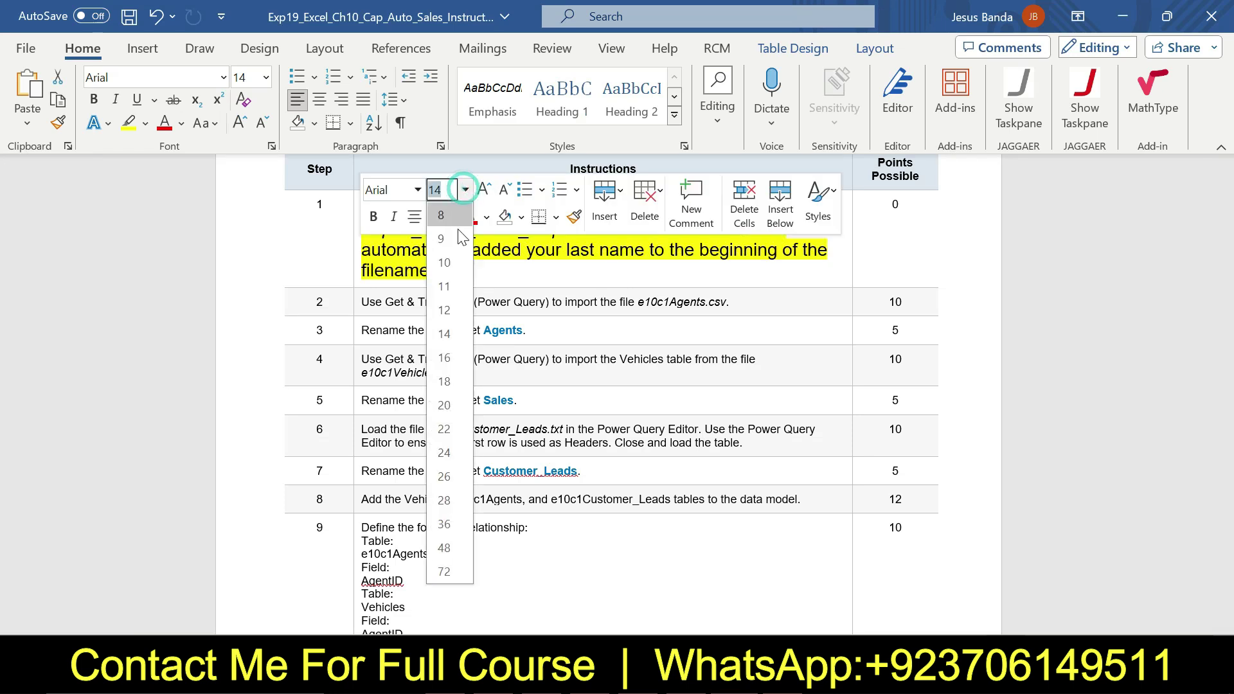
{"action": "left_click", "coordinate": [456, 243]}
{"action": "left_click", "coordinate": [452, 217]}
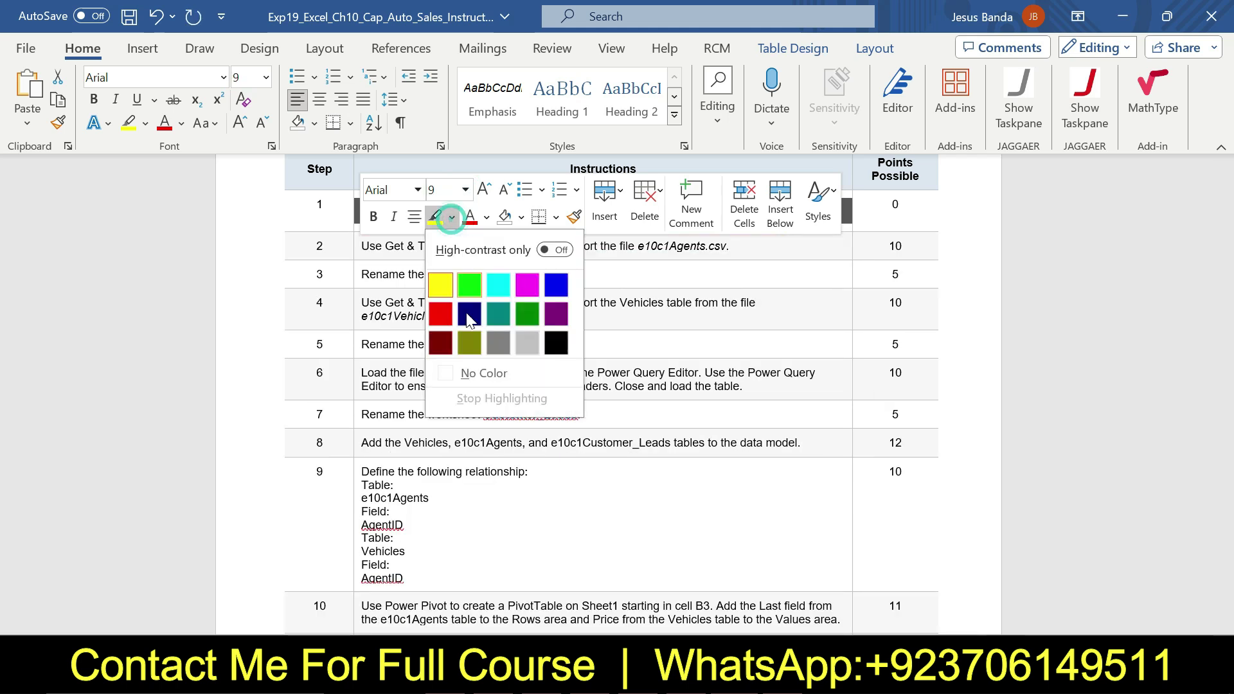
{"action": "left_click", "coordinate": [479, 373]}
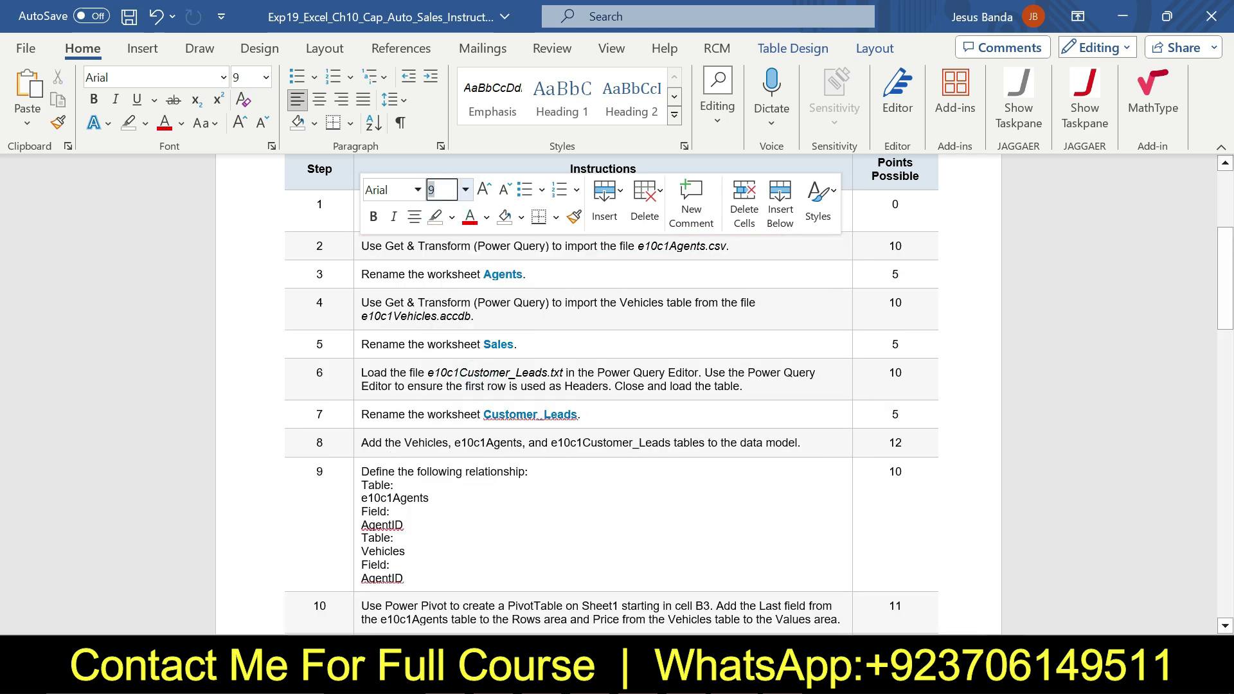
- Set the step 2 instruction about importing e10c1Agents.csv to 16 pt and highlight it in yellow
{"action": "left_click", "coordinate": [354, 248]}
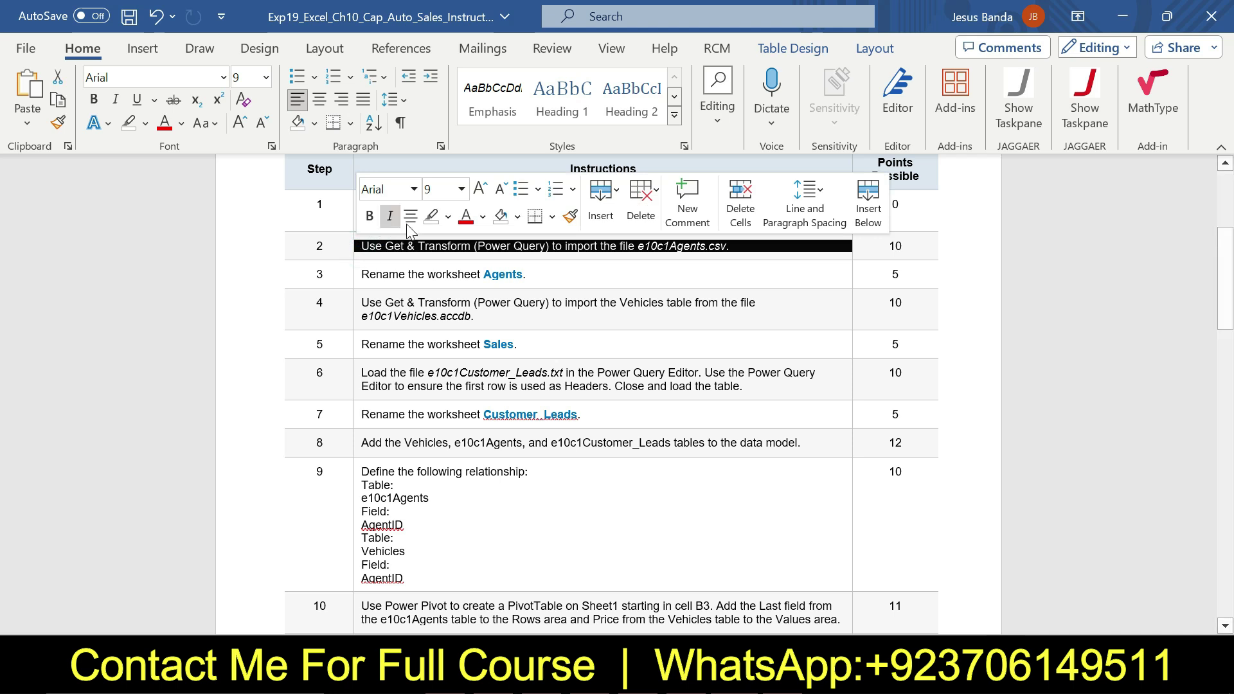
{"action": "left_click", "coordinate": [462, 189]}
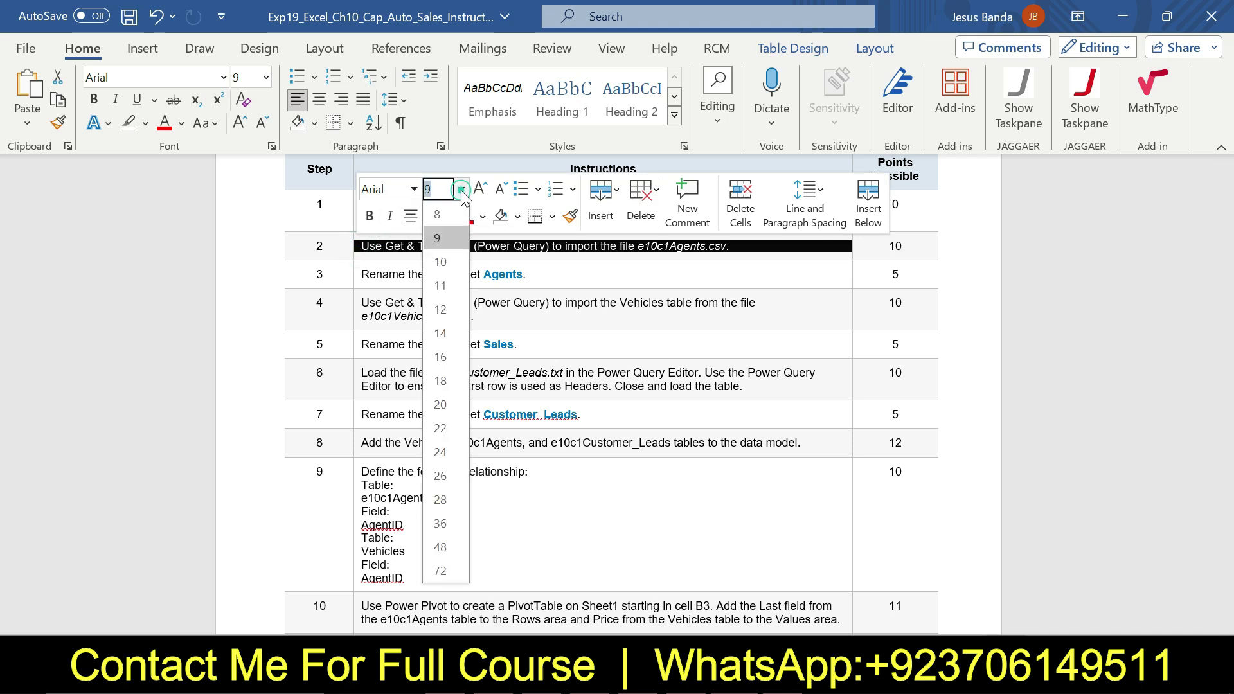
{"action": "left_click", "coordinate": [446, 357]}
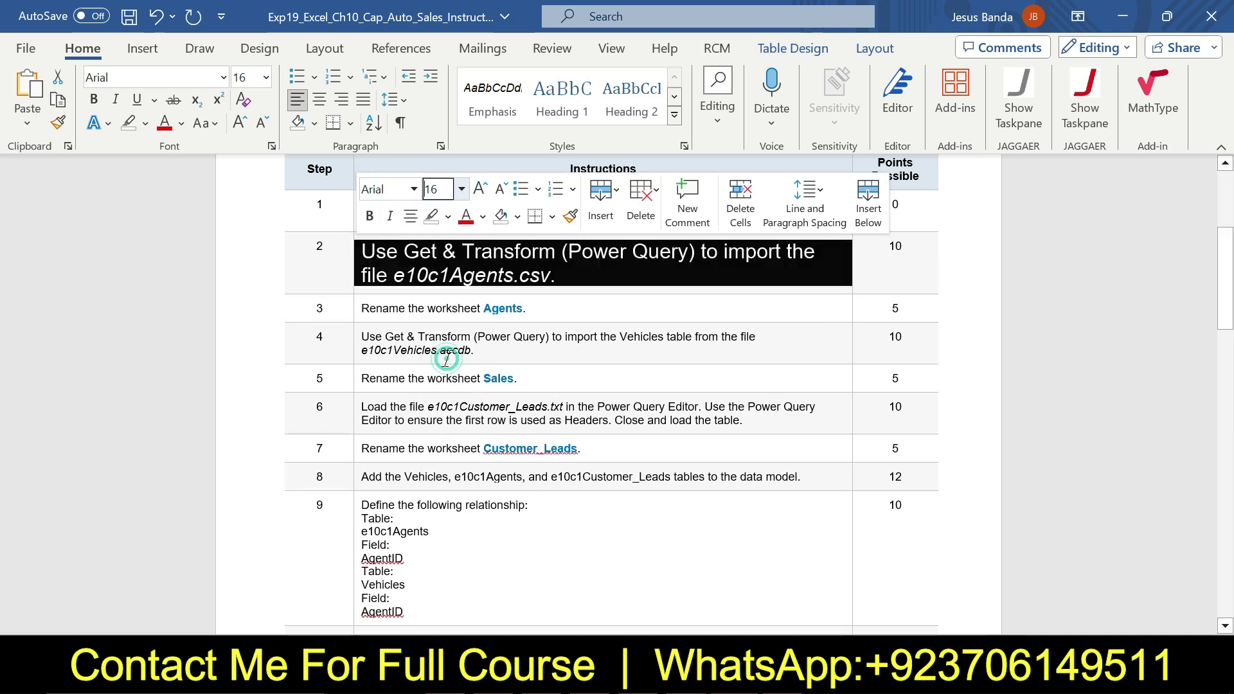
{"action": "left_click", "coordinate": [448, 216]}
{"action": "left_click", "coordinate": [437, 288]}
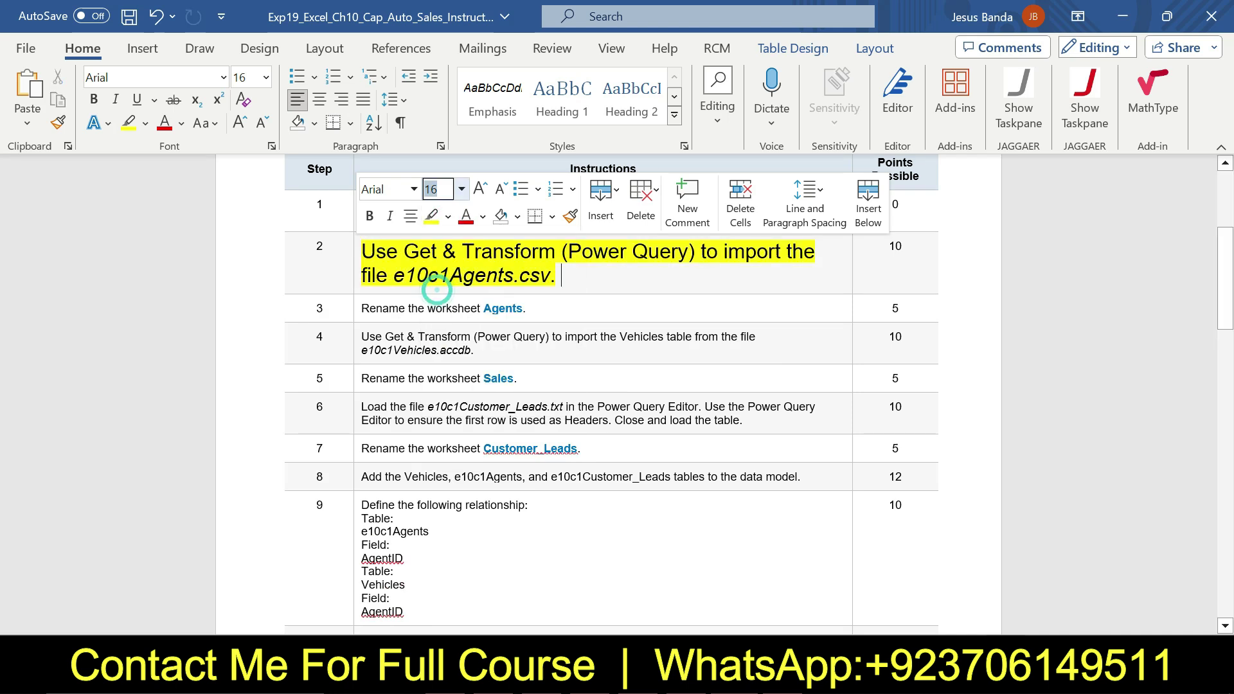
{"action": "left_click", "coordinate": [364, 251]}
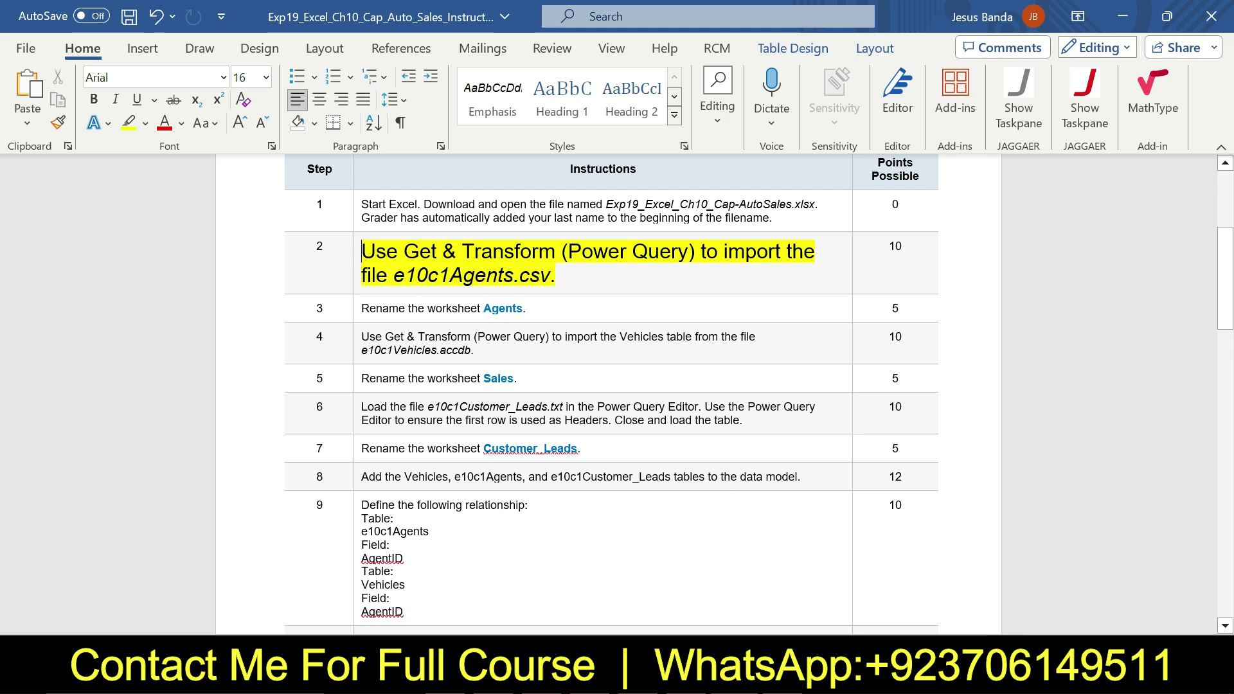
- Switch to the Auto Sales workbook in Excel and start a Get Data import from a Text/CSV file
{"action": "mouse_move", "coordinate": [785, 681]}
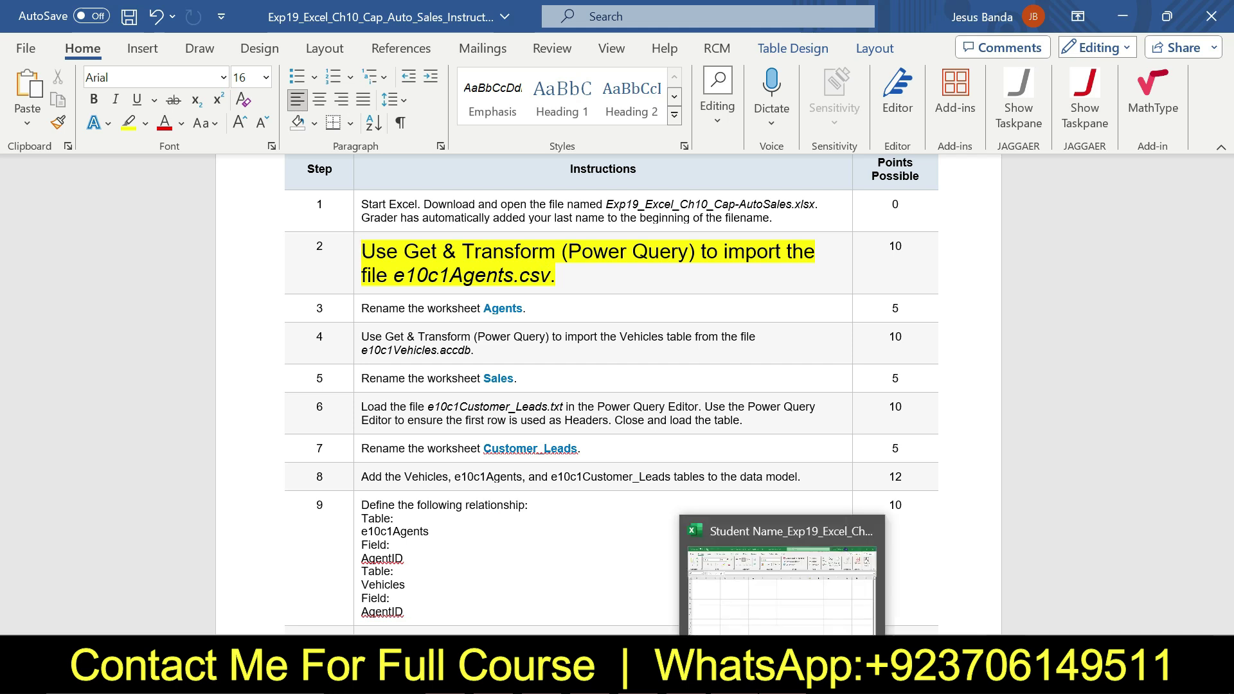
{"action": "left_click", "coordinate": [784, 572]}
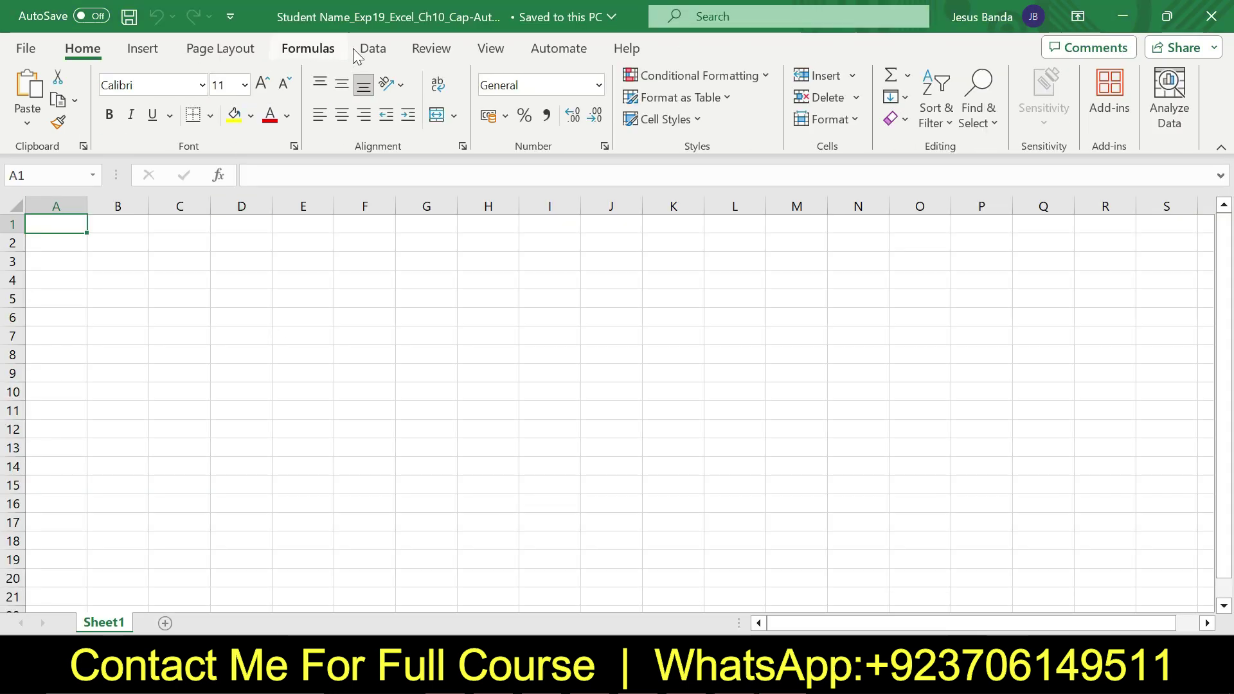
{"action": "left_click", "coordinate": [375, 50]}
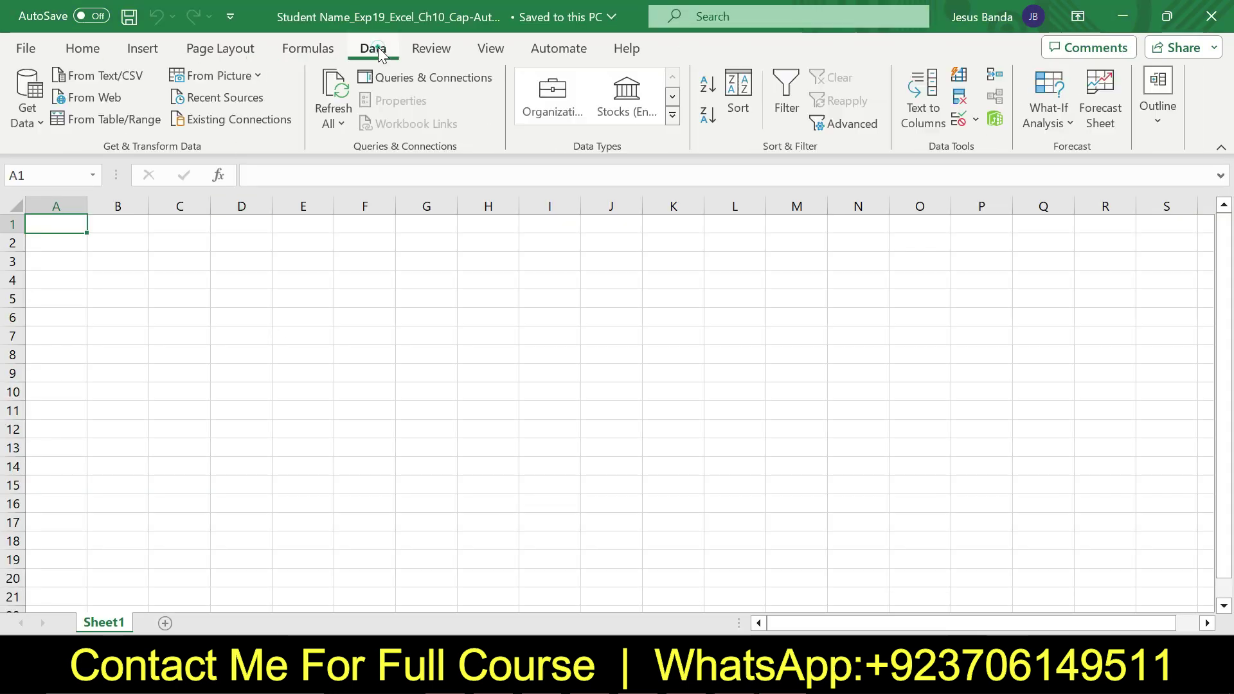
{"action": "left_click", "coordinate": [24, 124]}
{"action": "mouse_move", "coordinate": [187, 155]}
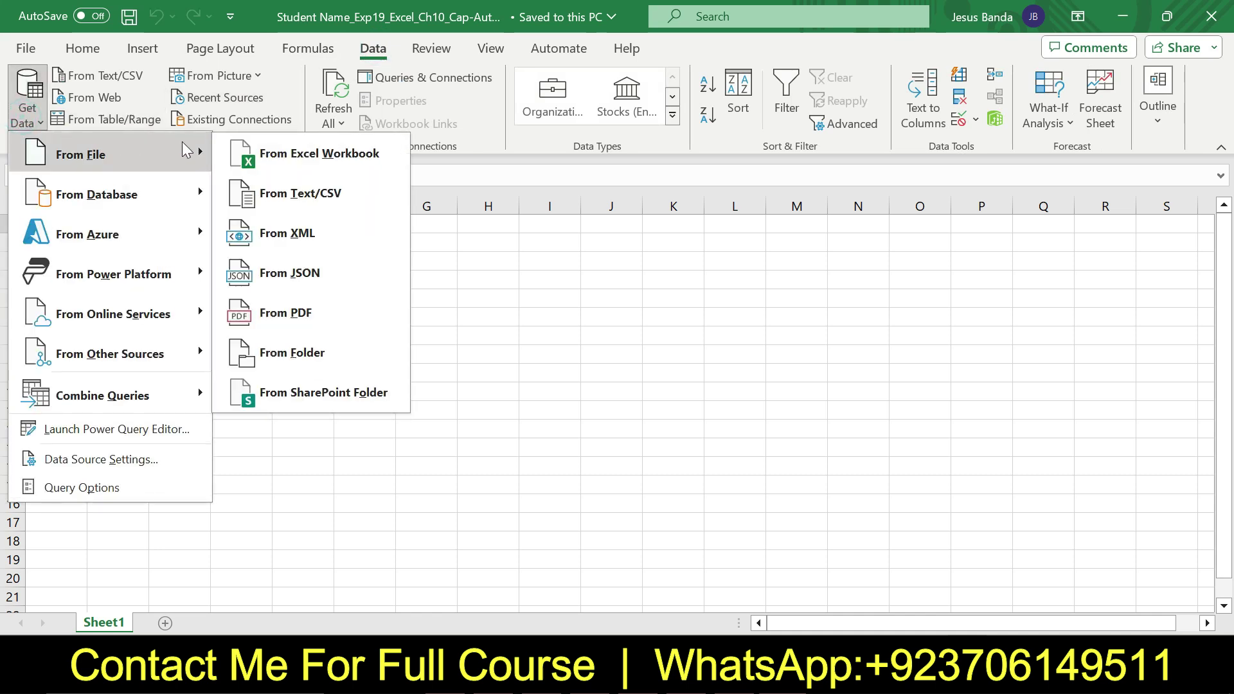
{"action": "left_click", "coordinate": [295, 197]}
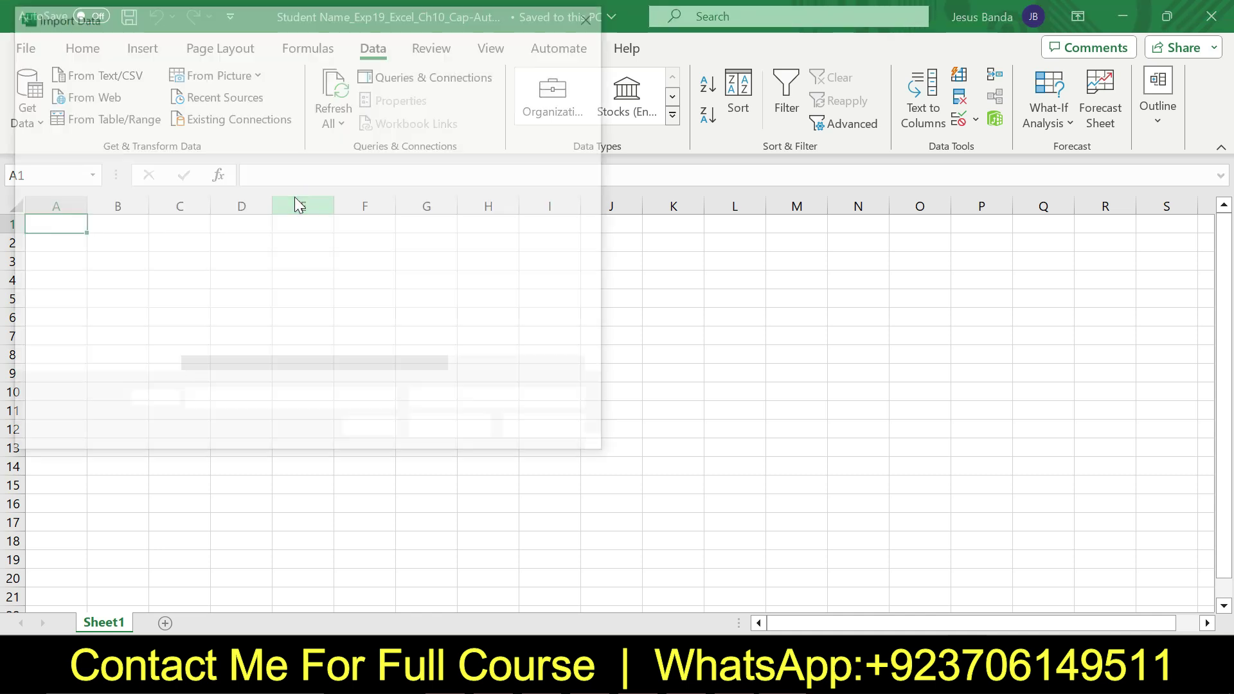
- Open e10c1Agents for import from the Exp19_Excel_Ch10_Cap_Auto_Sales folder under Excel Files 2, Ch 10
{"action": "left_click_drag", "start_coordinate": [151, 186], "coordinate": [151, 252]}
{"action": "left_click", "coordinate": [128, 298]}
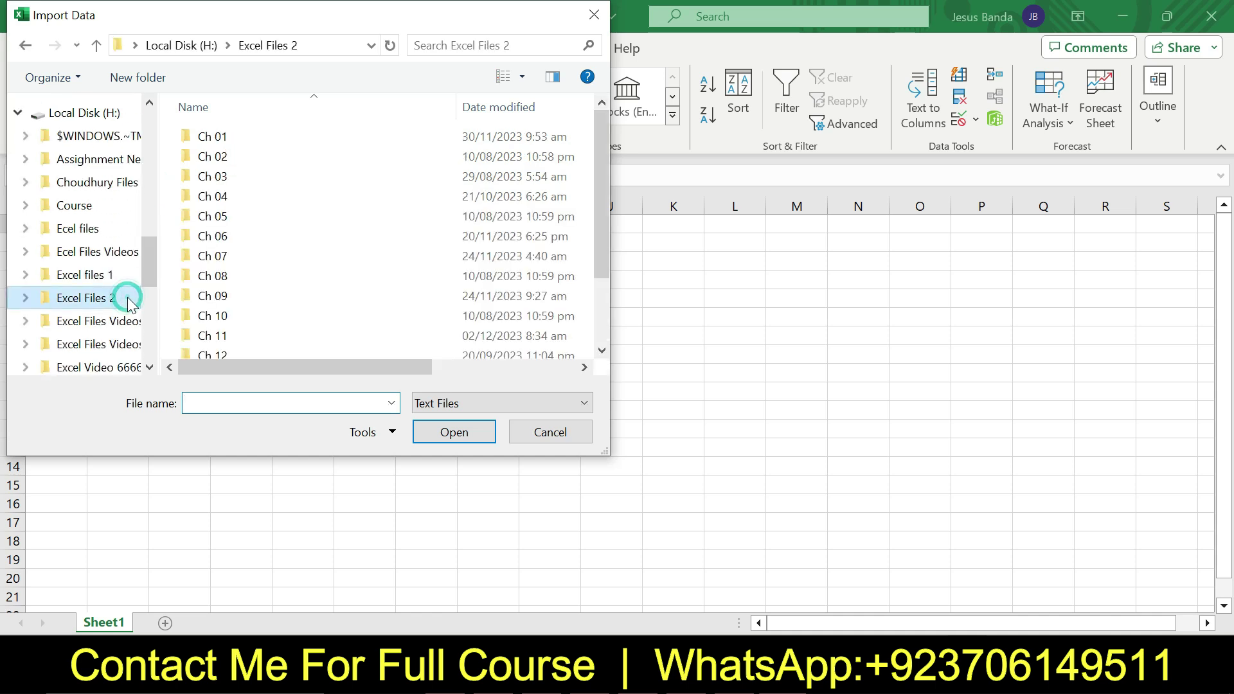
{"action": "double_click", "coordinate": [217, 316]}
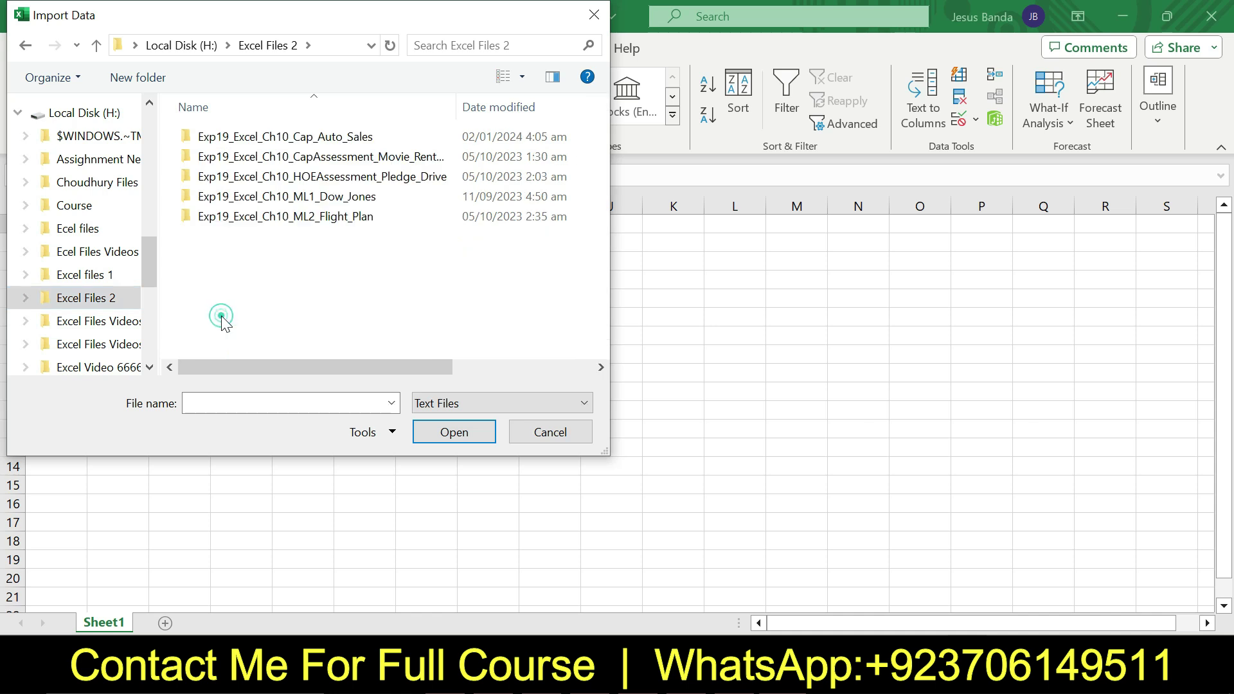
{"action": "double_click", "coordinate": [306, 139]}
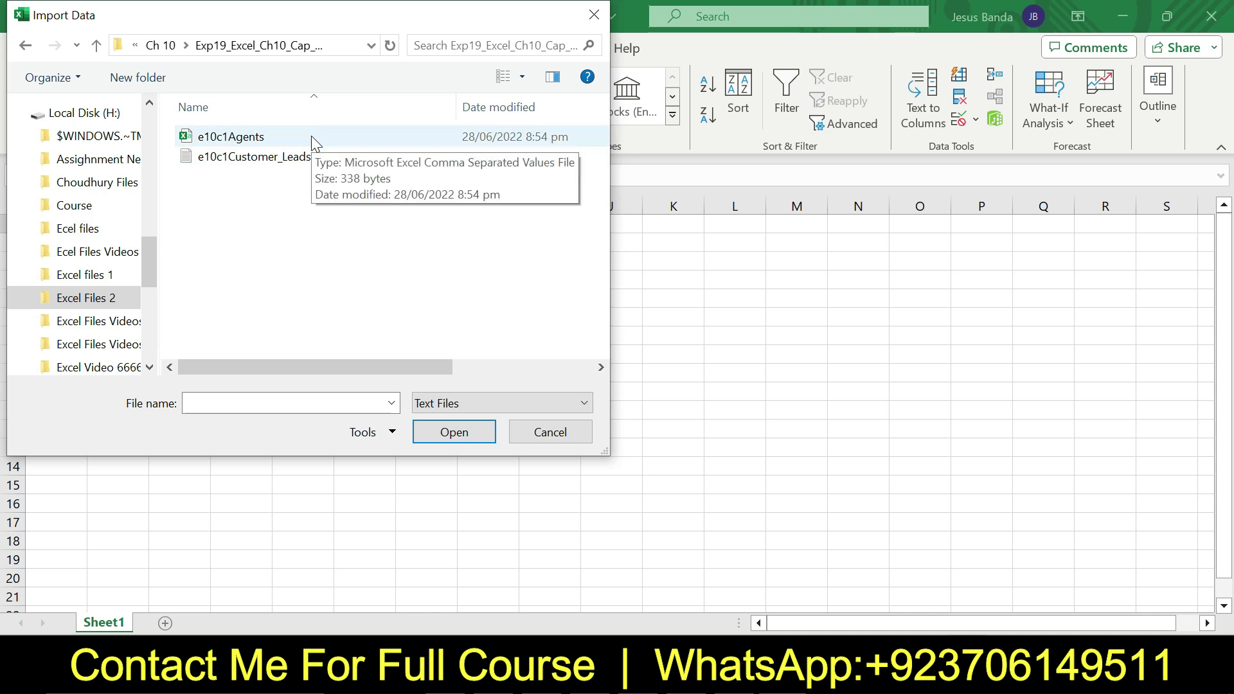
{"action": "double_click", "coordinate": [313, 137]}
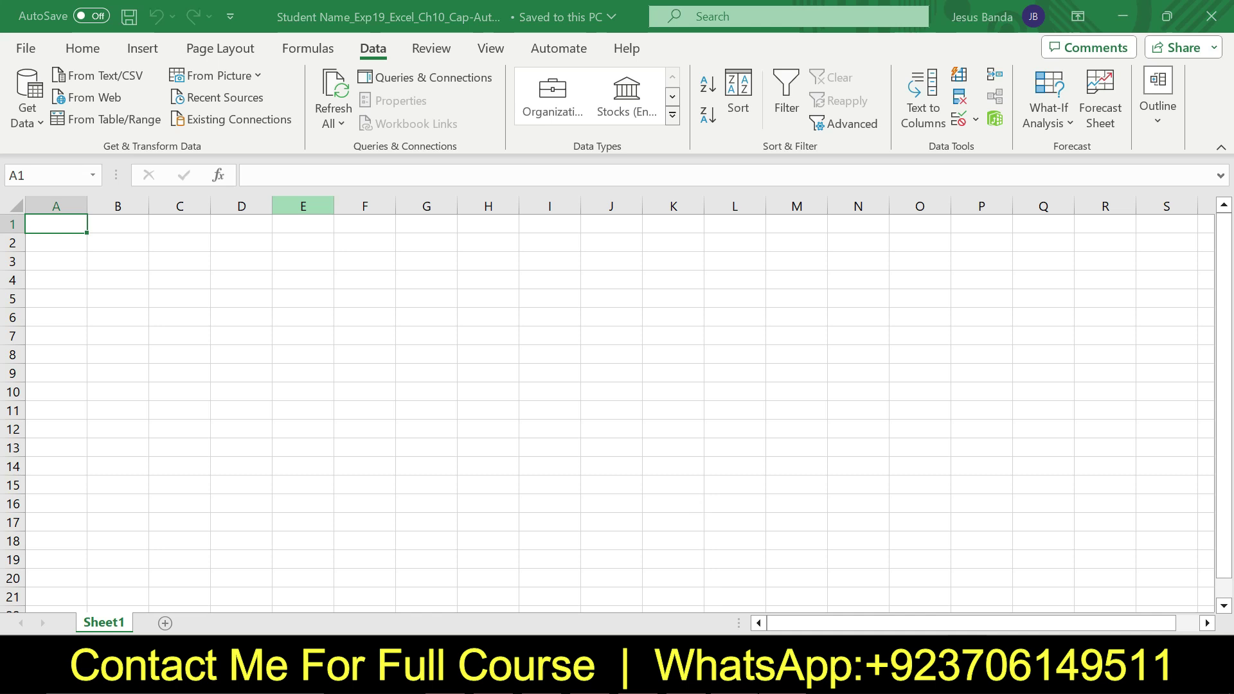
- Load the e10c1Agents.csv data with comma delimiter into the workbook and close the Queries & Connections pane
{"action": "left_click", "coordinate": [736, 572]}
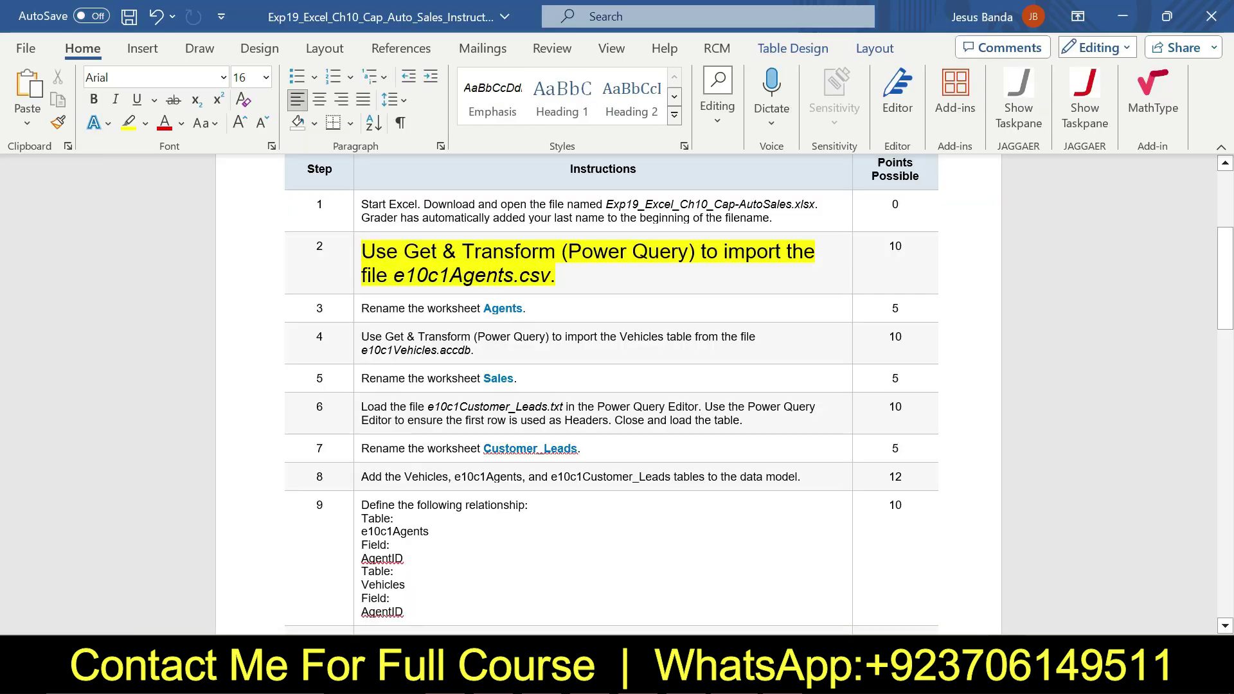
{"action": "mouse_move", "coordinate": [782, 680]}
{"action": "left_click", "coordinate": [781, 584]}
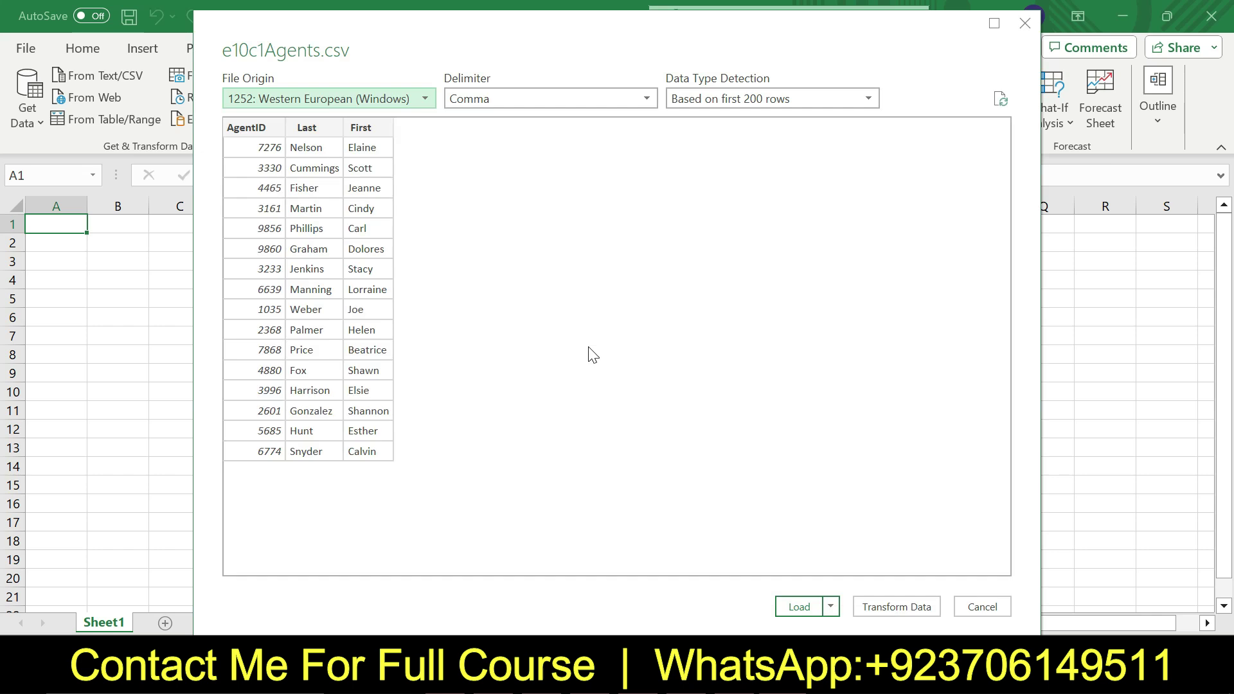
{"action": "left_click", "coordinate": [797, 608]}
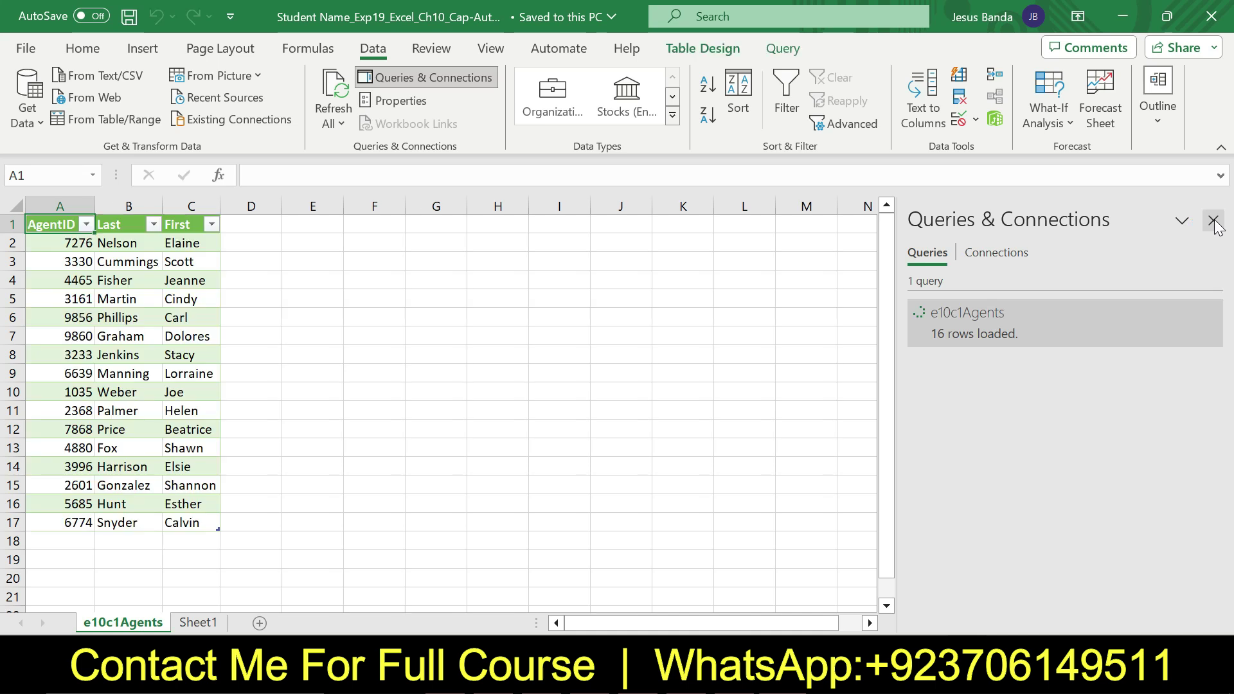
{"action": "left_click", "coordinate": [1213, 219]}
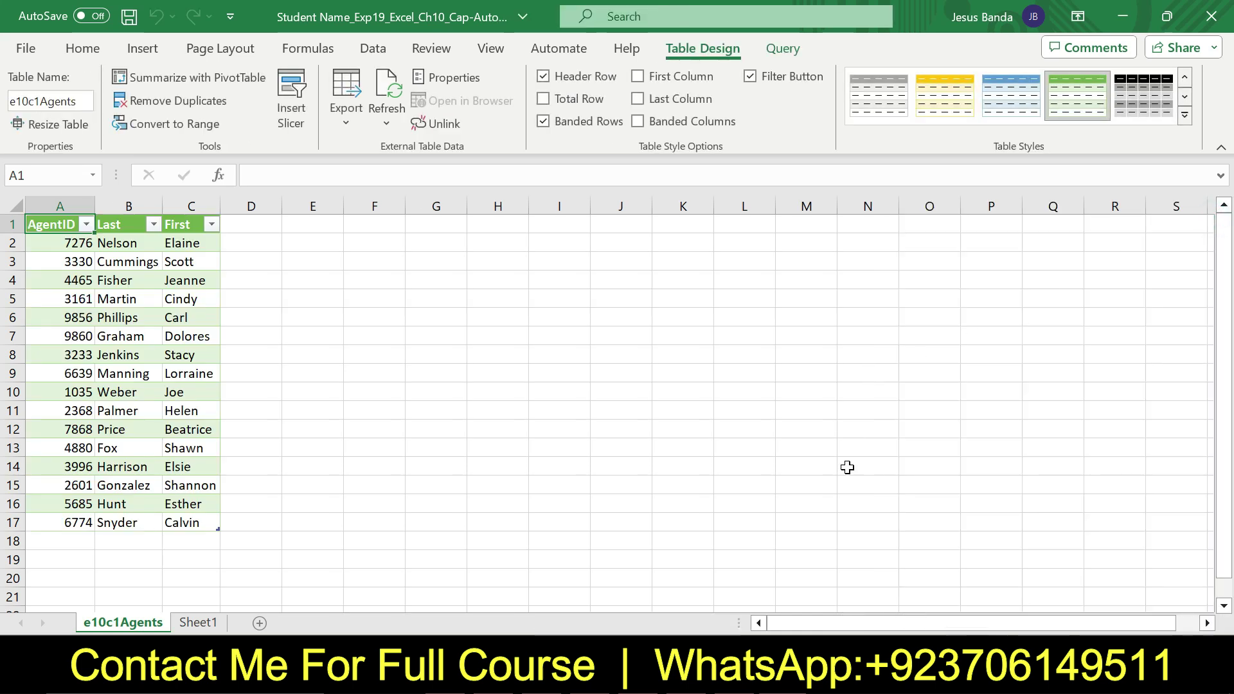
- Switch to the Word instructions, set the step 2 instruction to 9 pt and remove its highlight
{"action": "key", "text": "alt+Tab"}
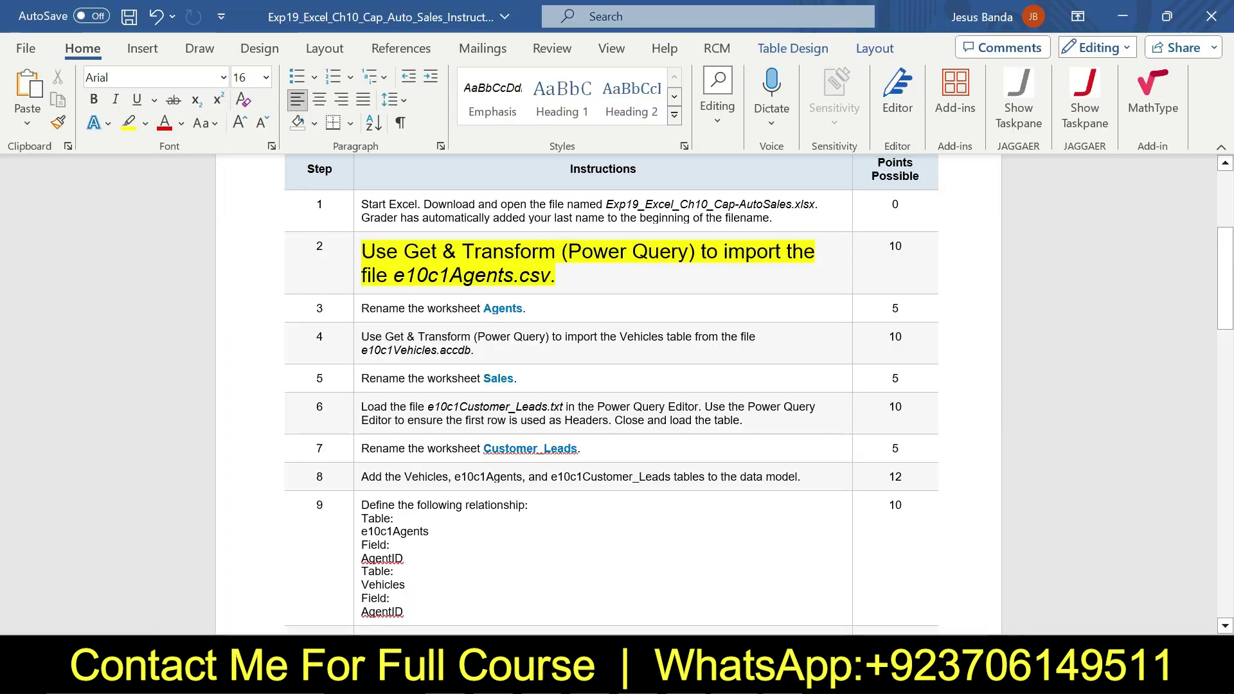
{"action": "left_click", "coordinate": [356, 268]}
{"action": "left_click", "coordinate": [462, 205]}
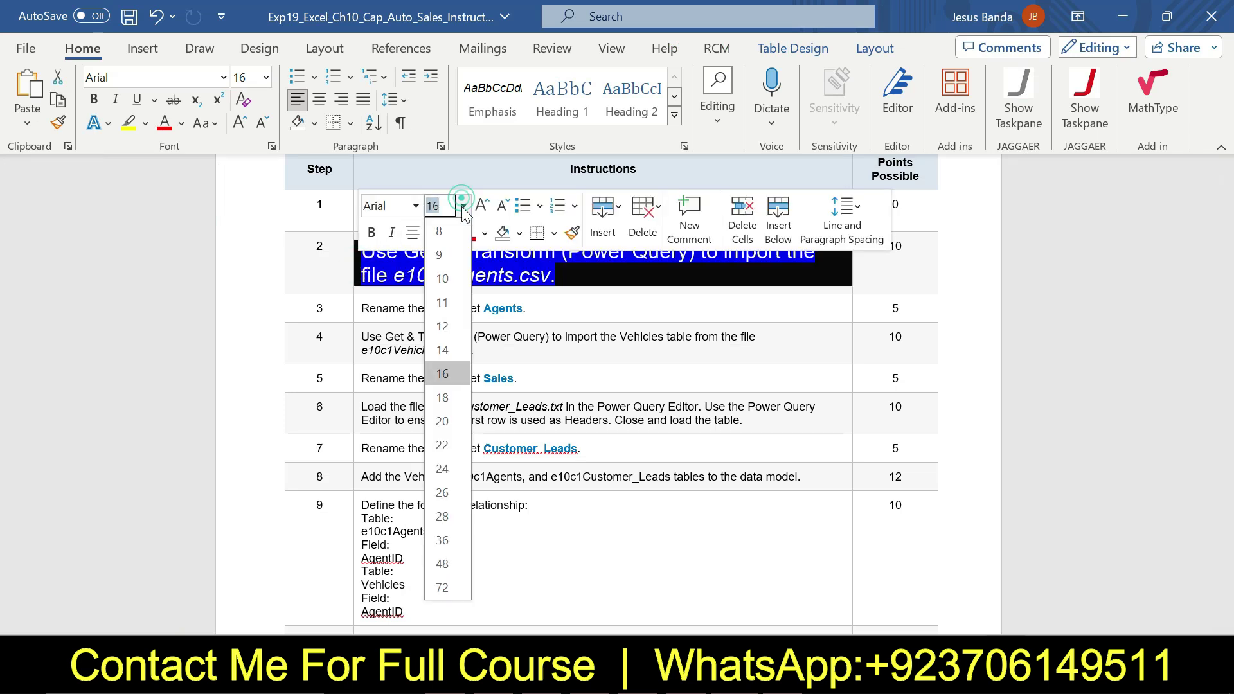
{"action": "left_click", "coordinate": [440, 255]}
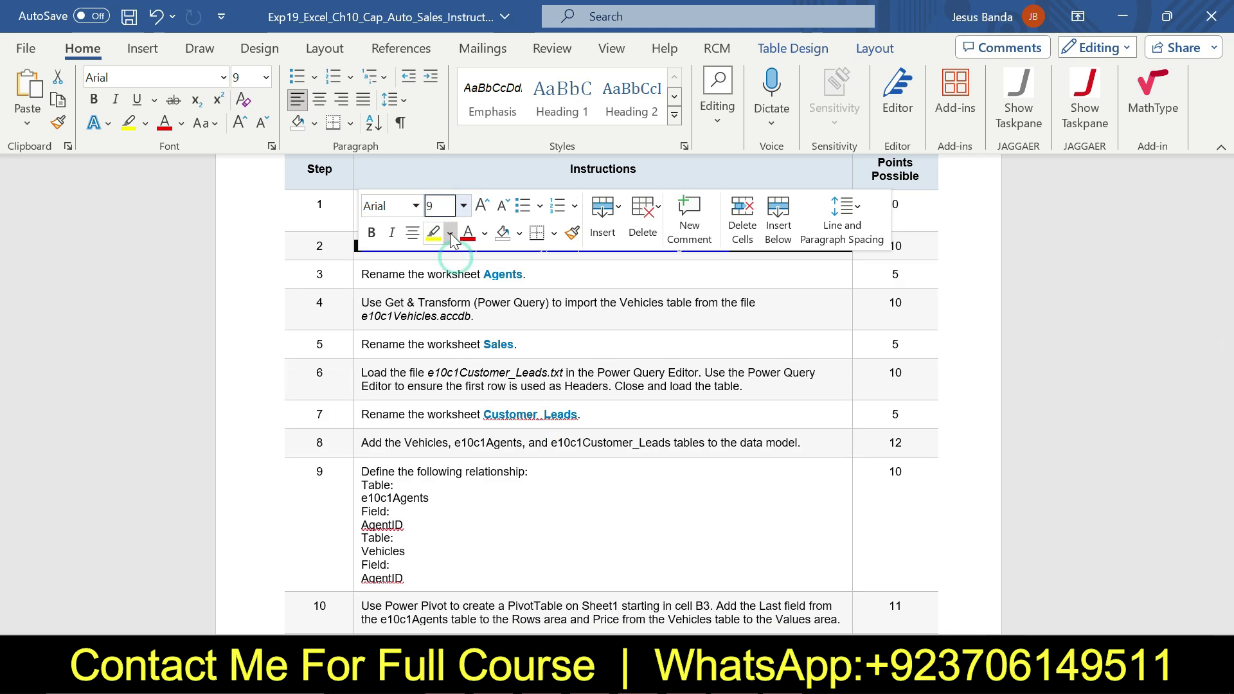
{"action": "left_click", "coordinate": [450, 233]}
{"action": "left_click", "coordinate": [491, 388]}
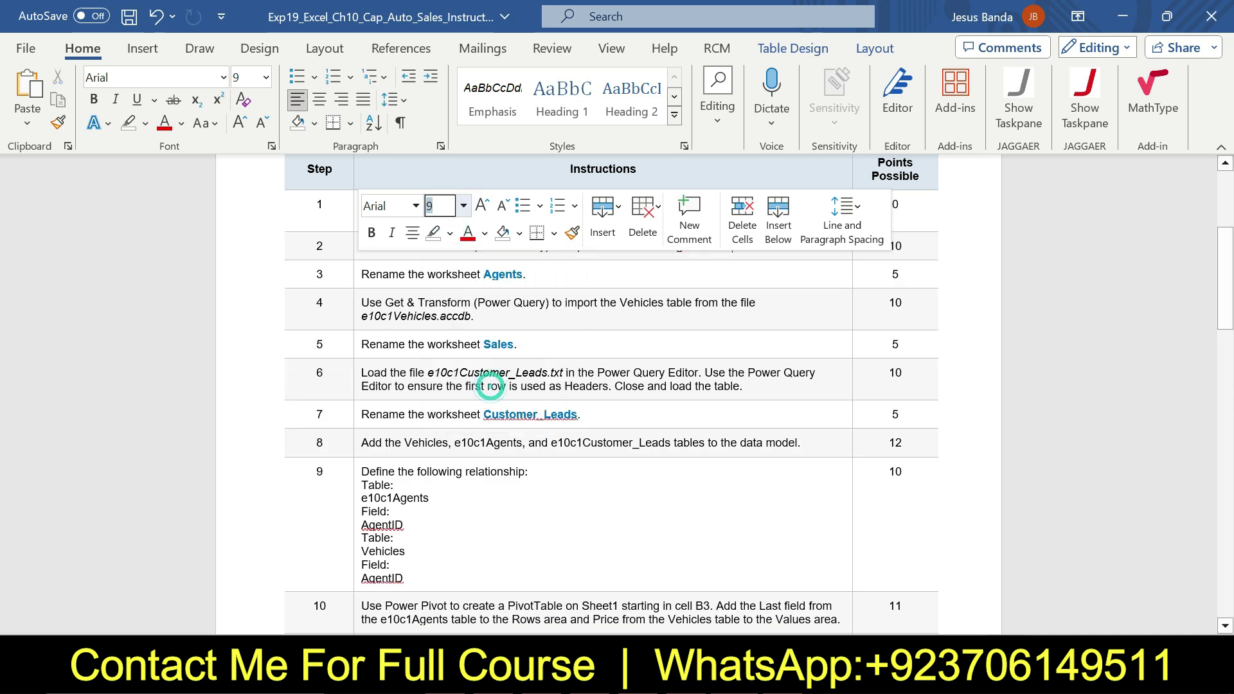
- Set the step 3 instruction about renaming the worksheet Agents to 16 pt, highlight it in yellow and select its text
{"action": "left_click", "coordinate": [356, 277]}
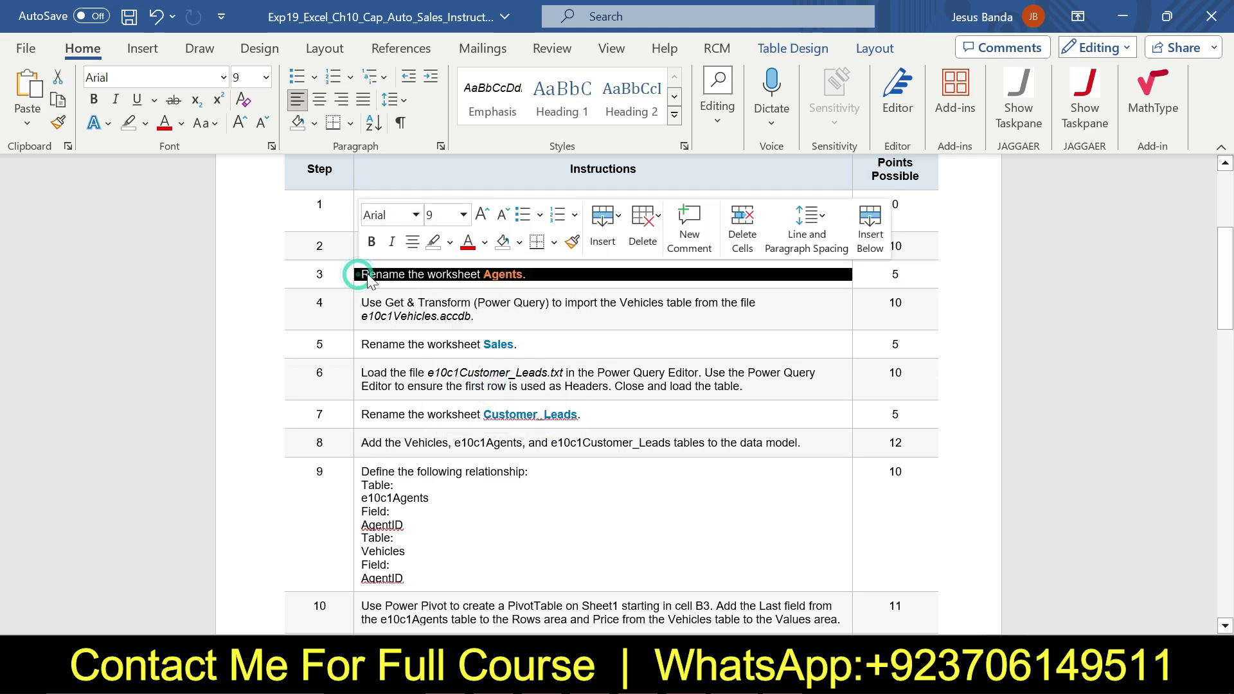
{"action": "left_click", "coordinate": [463, 217]}
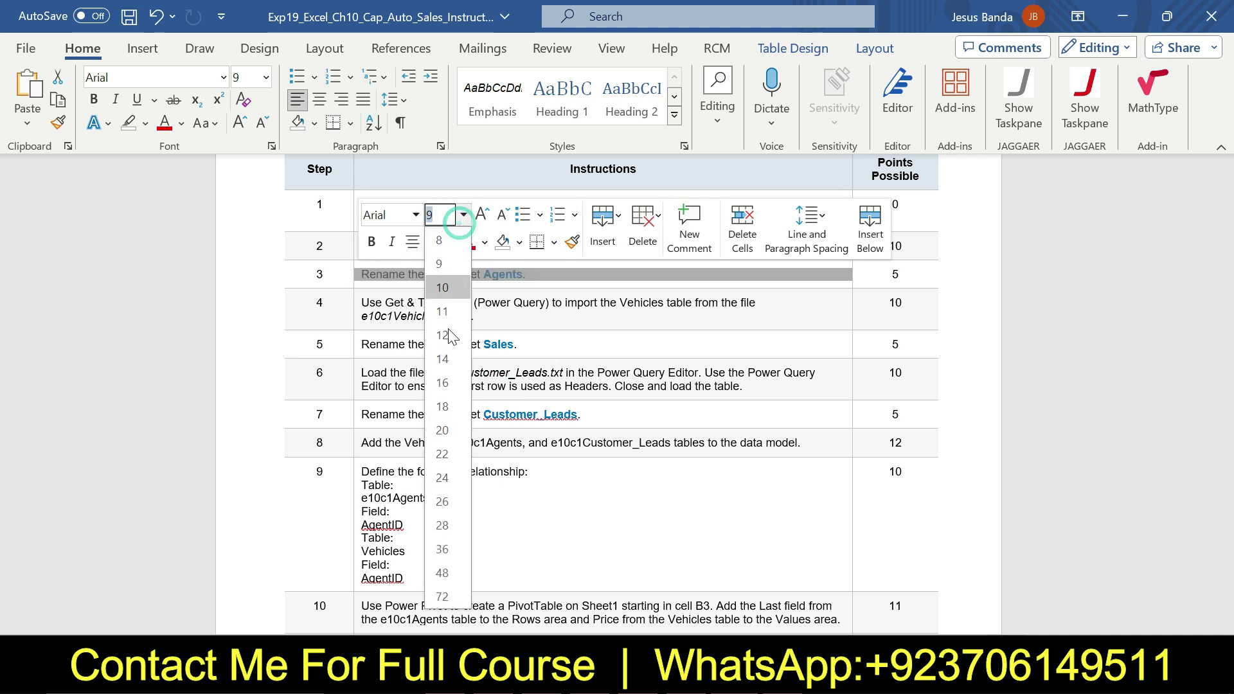
{"action": "left_click", "coordinate": [443, 384]}
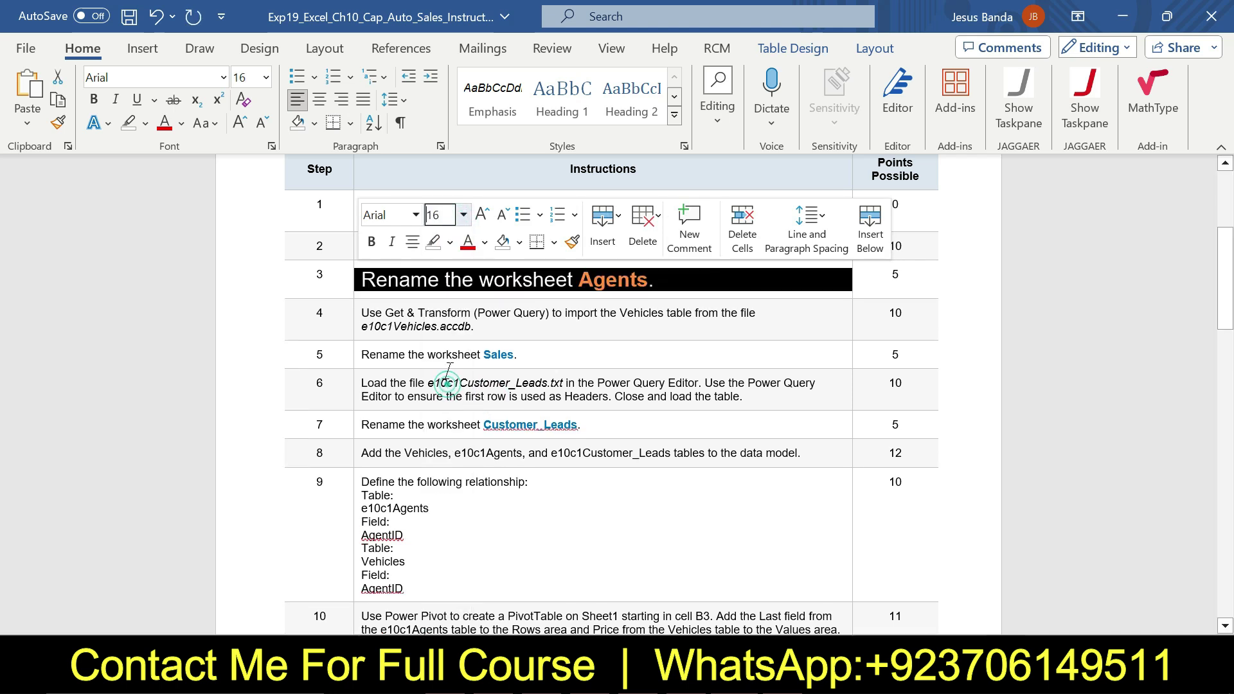
{"action": "left_click", "coordinate": [450, 243]}
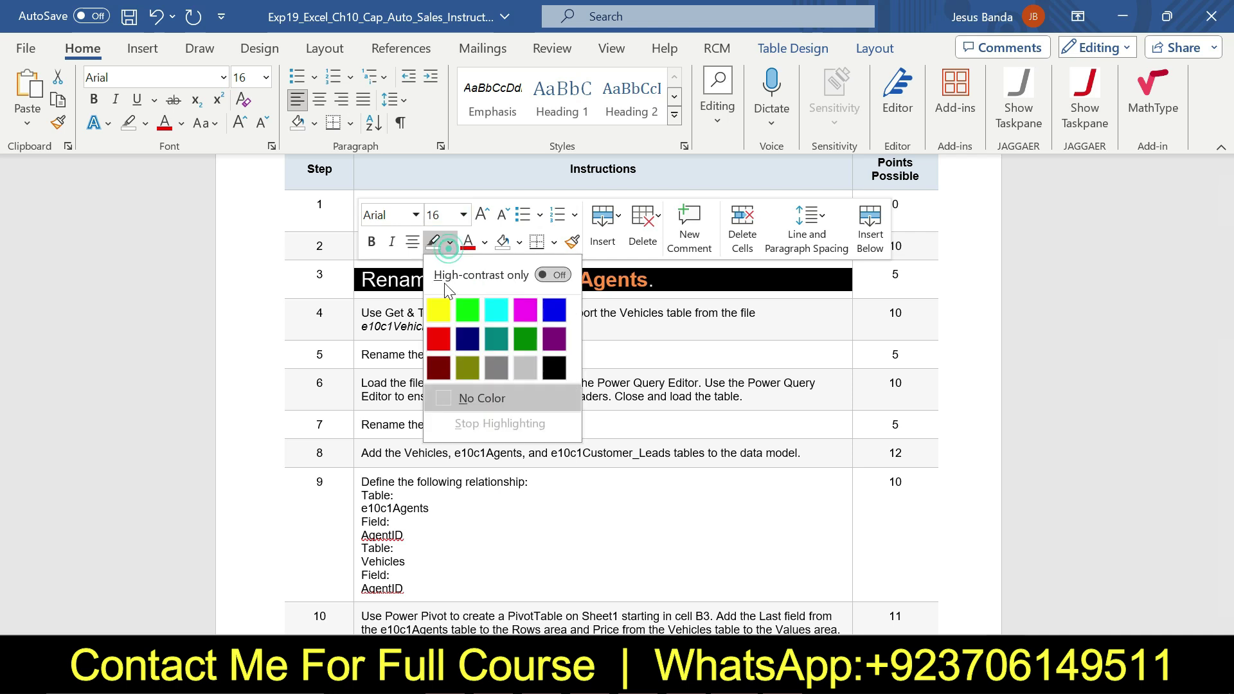
{"action": "left_click", "coordinate": [440, 312]}
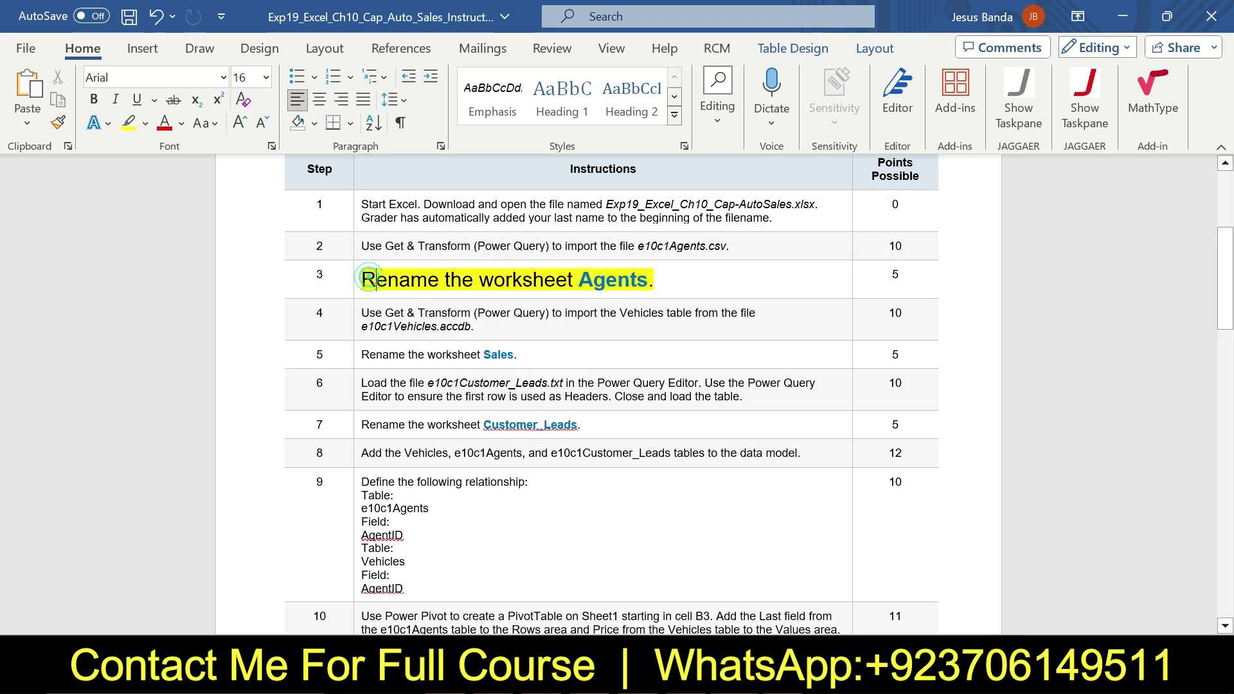
{"action": "left_click_drag", "start_coordinate": [362, 279], "coordinate": [653, 281]}
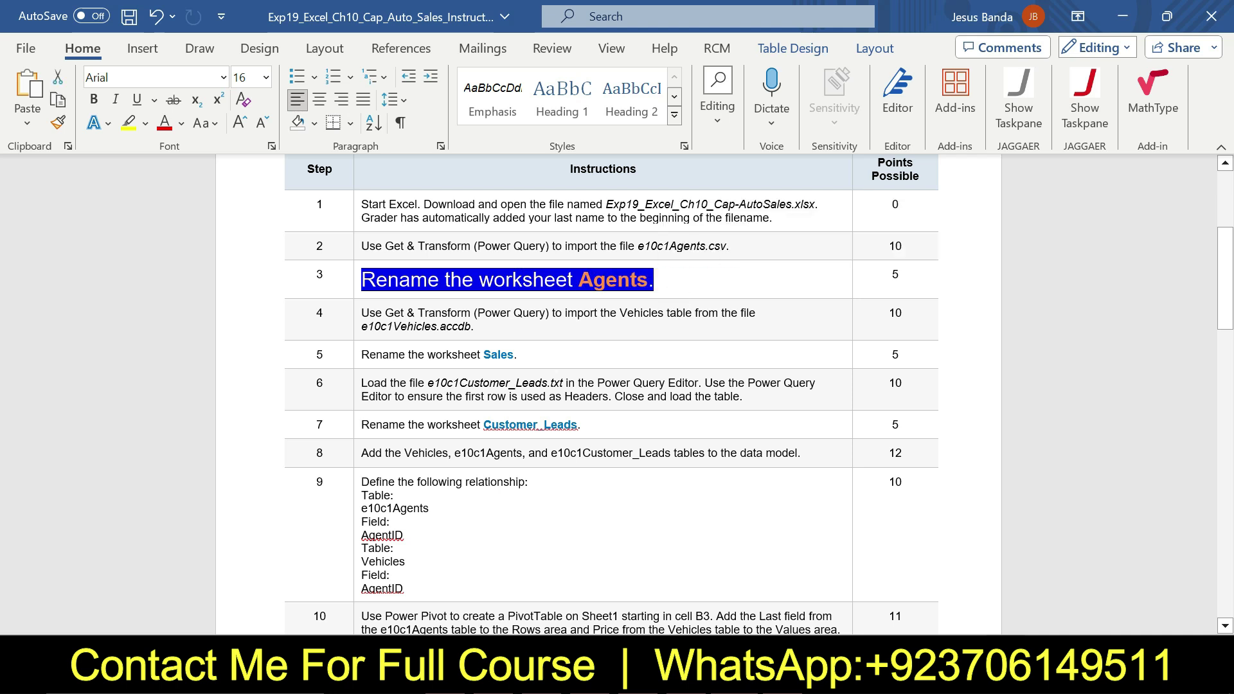
- Switch to the Auto Sales workbook in Excel and rename the e10c1Agents worksheet as Agents
{"action": "mouse_move", "coordinate": [783, 680]}
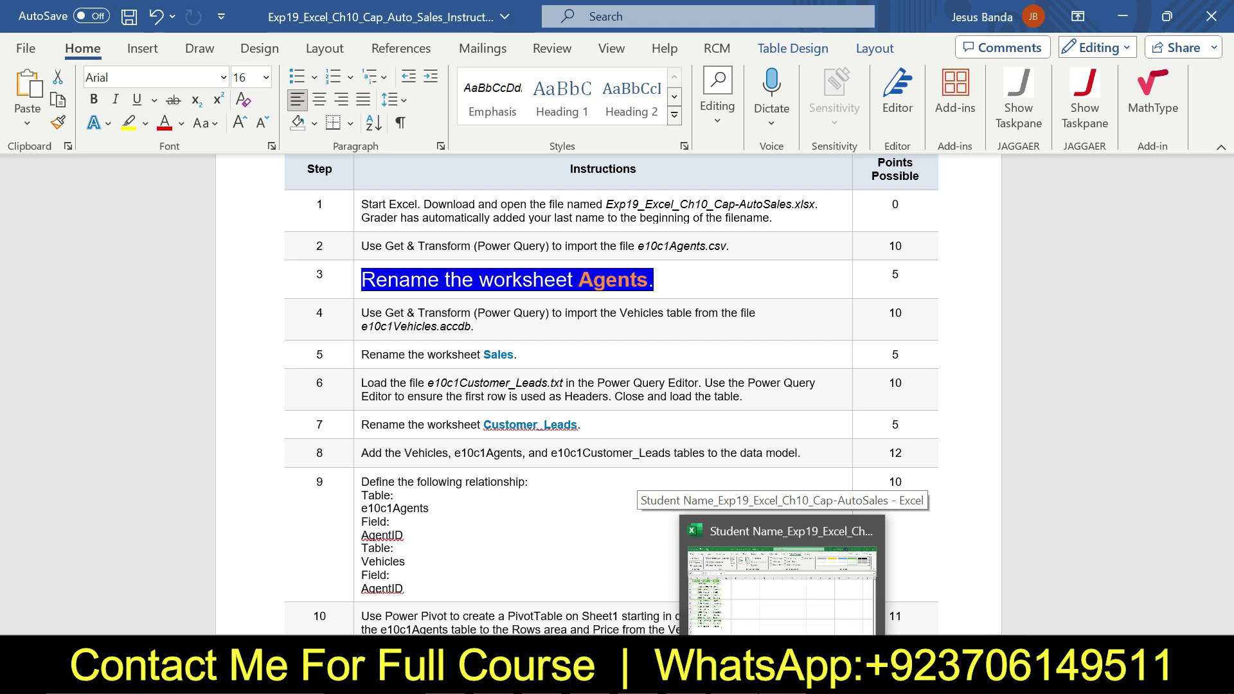
{"action": "left_click", "coordinate": [782, 588]}
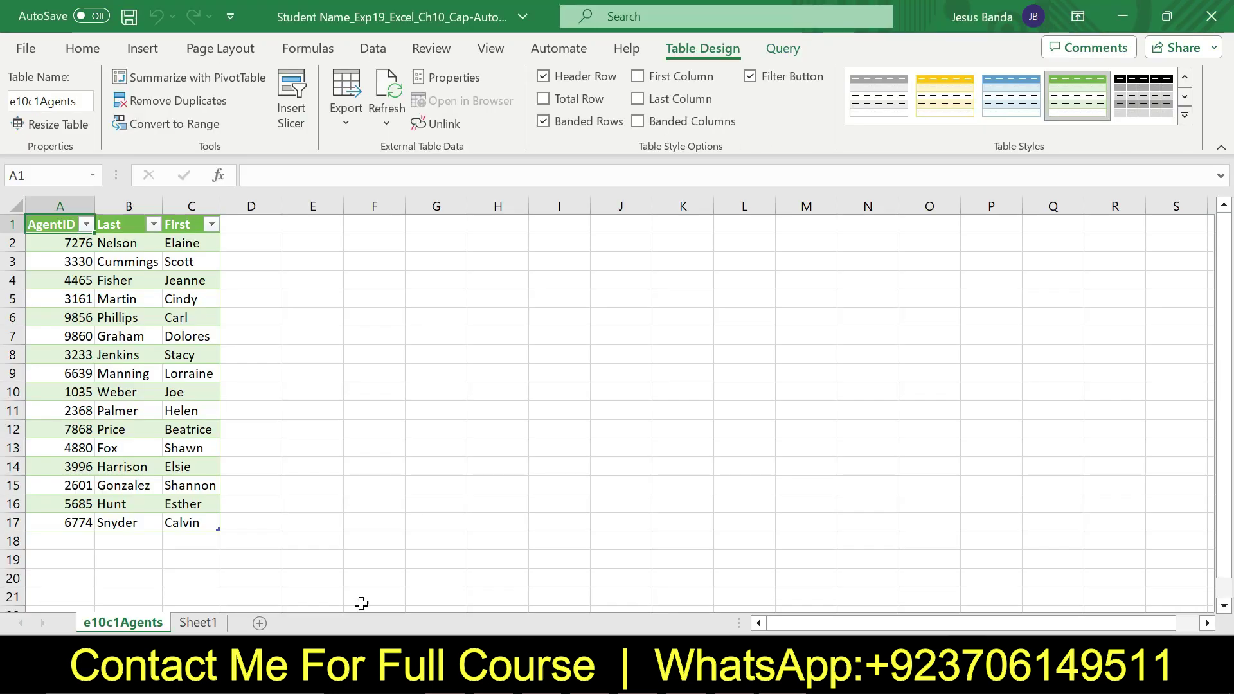
{"action": "double_click", "coordinate": [122, 623]}
{"action": "key", "text": "BackSpace"}
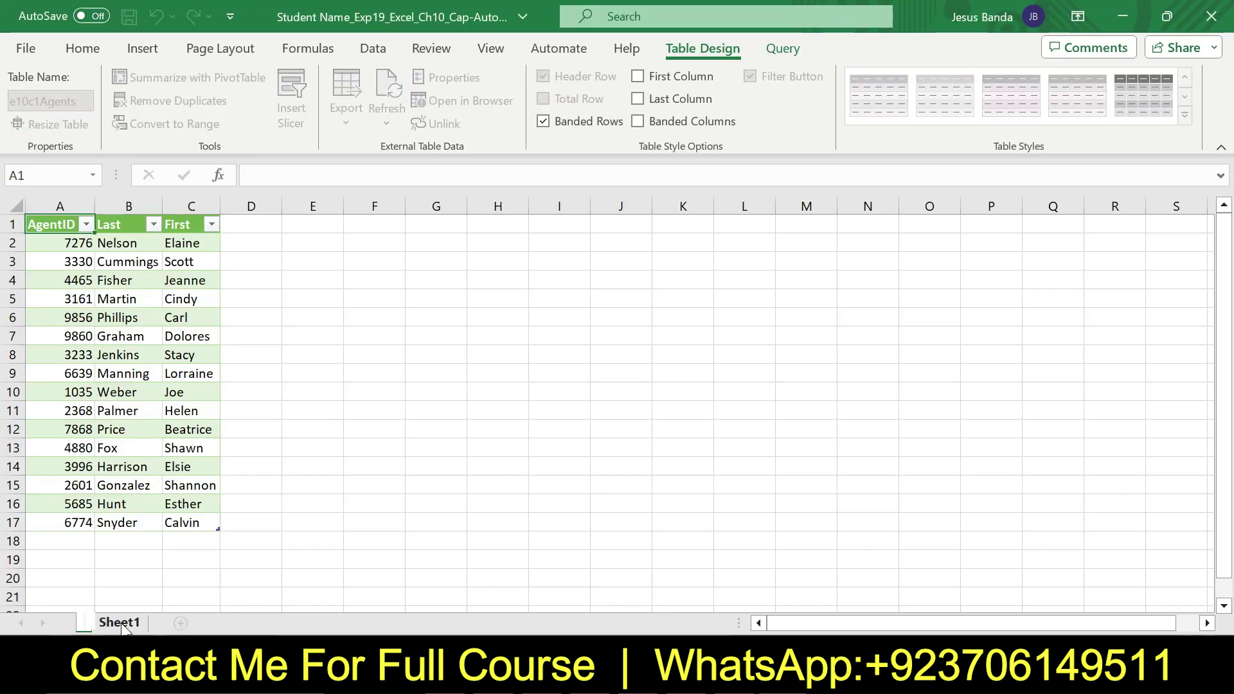
{"action": "type", "text": "Agents"}
{"action": "key", "text": "Return"}
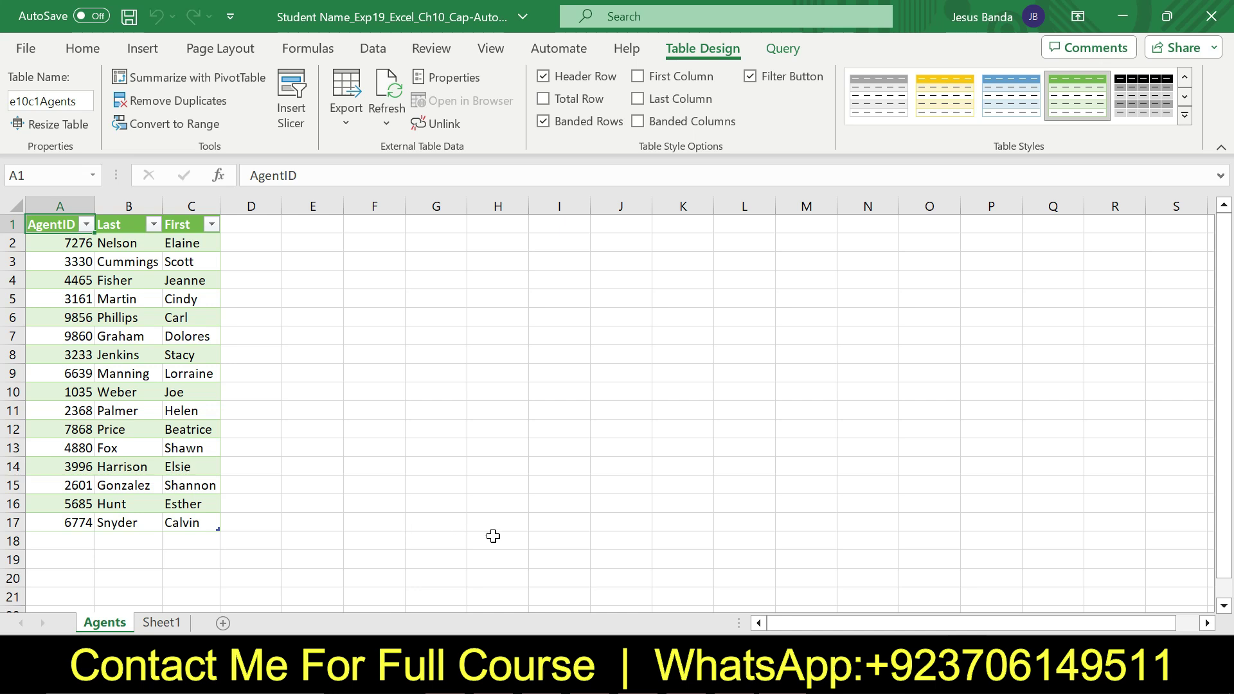
- Switch to the Word instructions, set the step 3 instruction to 9 pt and remove its highlight
{"action": "key", "text": "alt+Tab"}
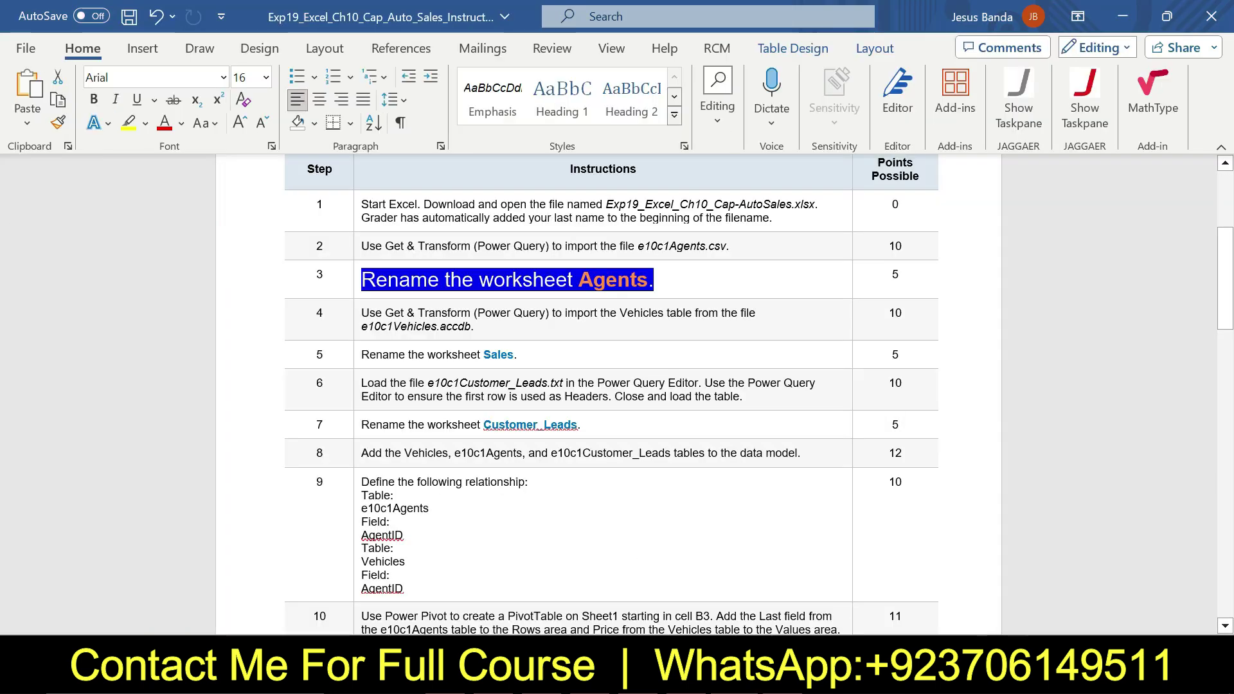
{"action": "left_click", "coordinate": [357, 281]}
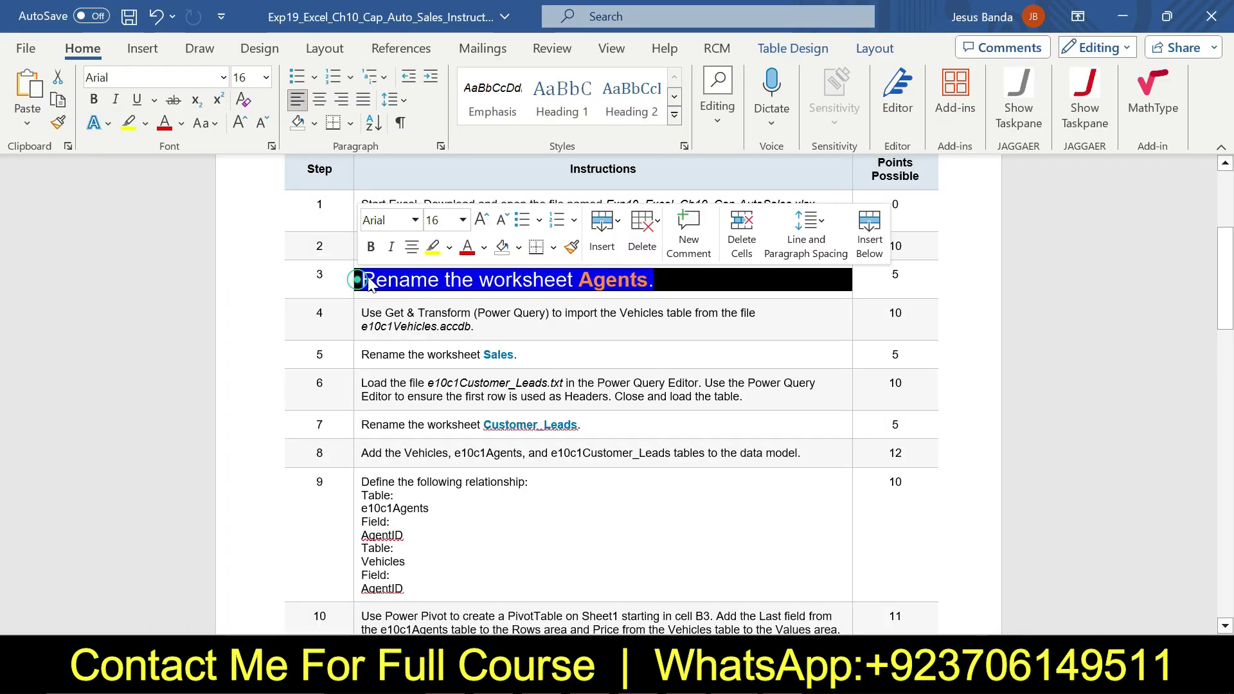
{"action": "left_click", "coordinate": [463, 220]}
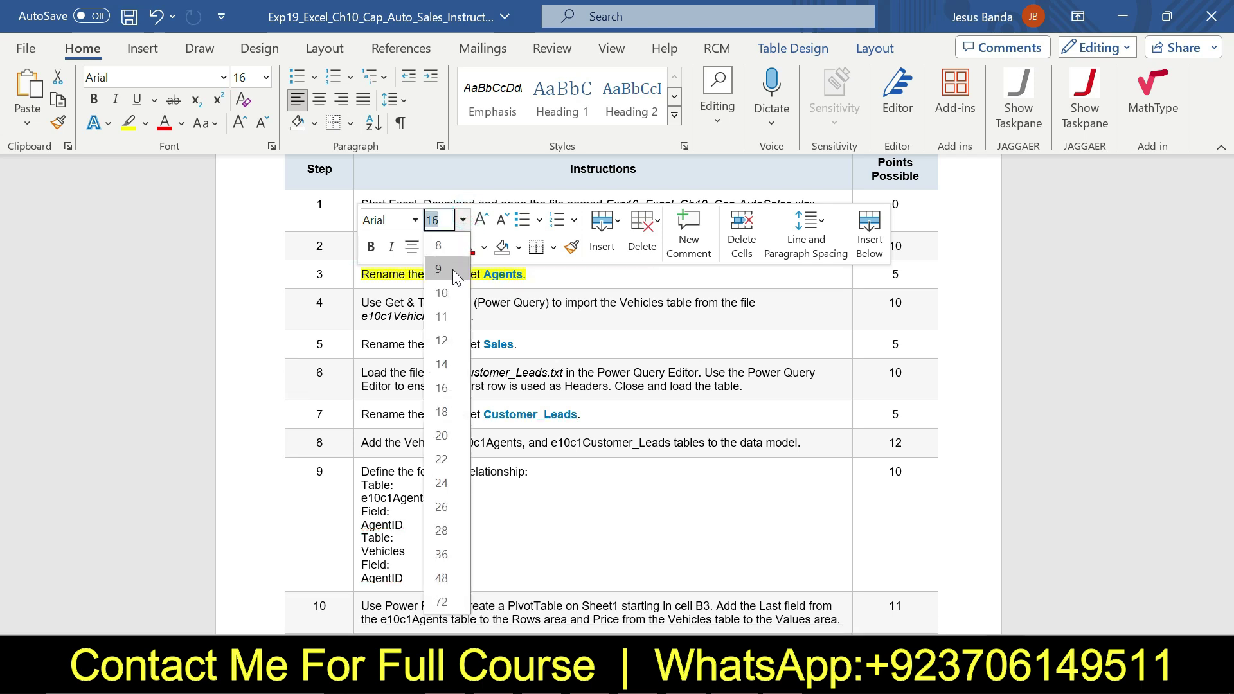
{"action": "left_click", "coordinate": [452, 268]}
{"action": "left_click", "coordinate": [448, 249]}
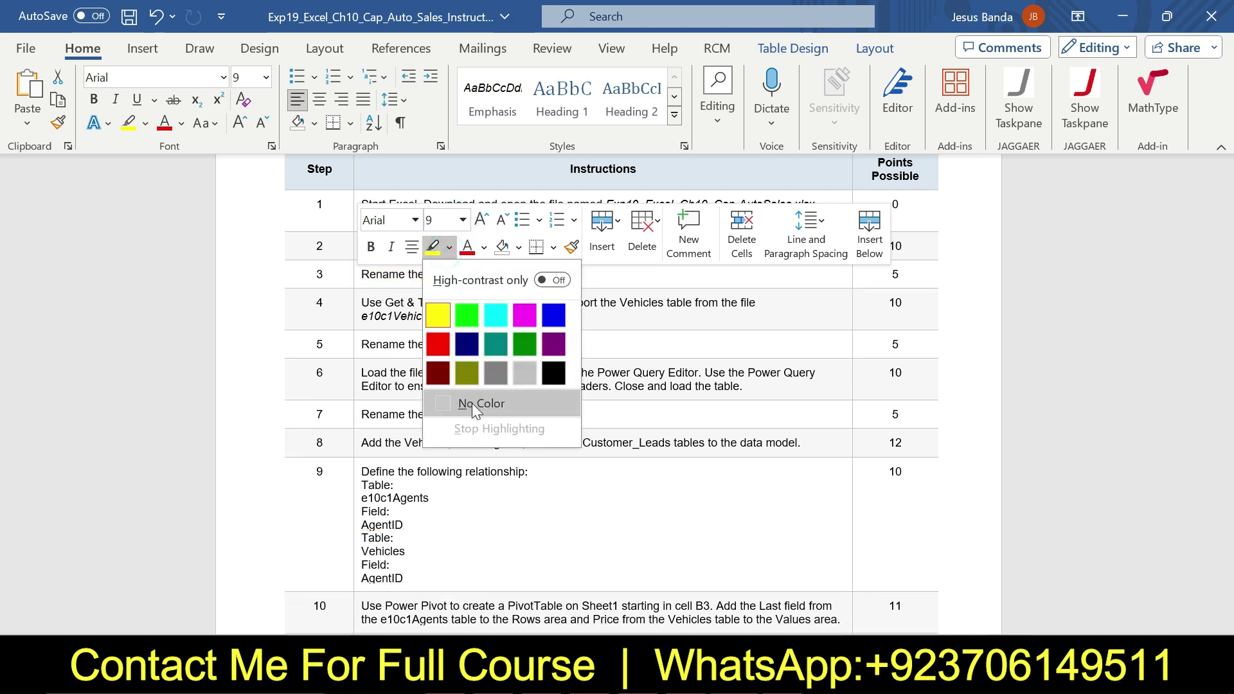
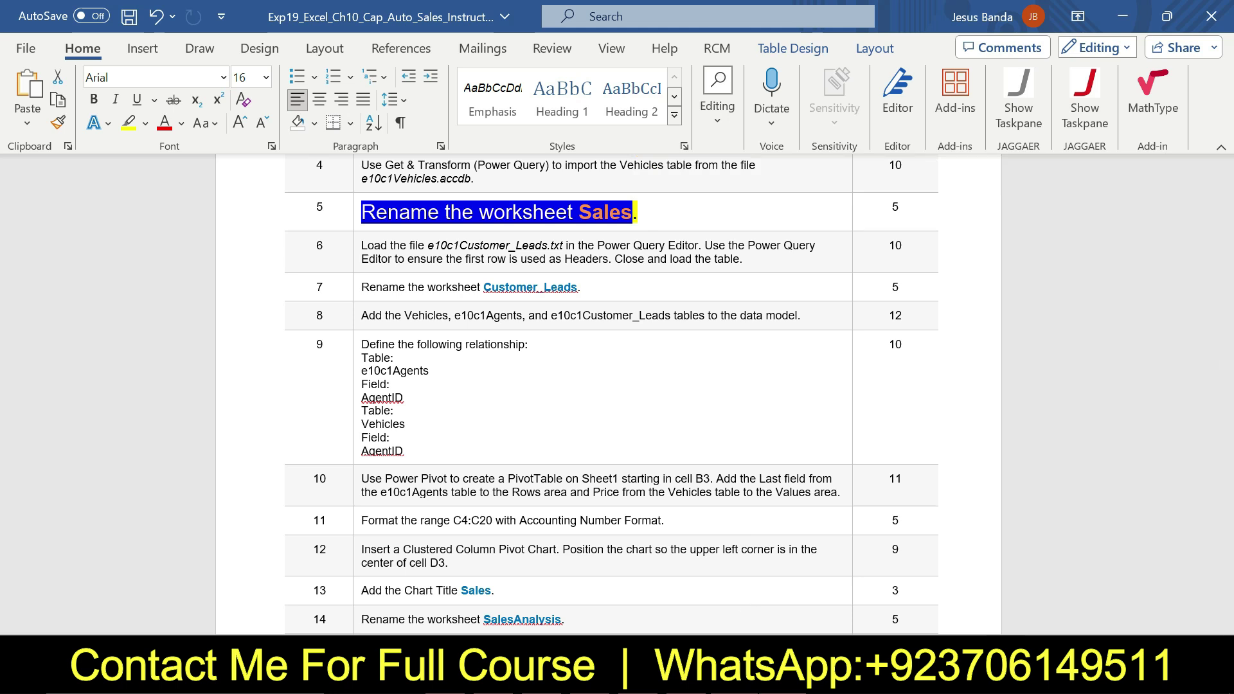
- Switch to the Auto Sales workbook in Excel, rename the Vehicles worksheet as Sales and close the Queries & Connections pane
{"action": "mouse_move", "coordinate": [783, 680]}
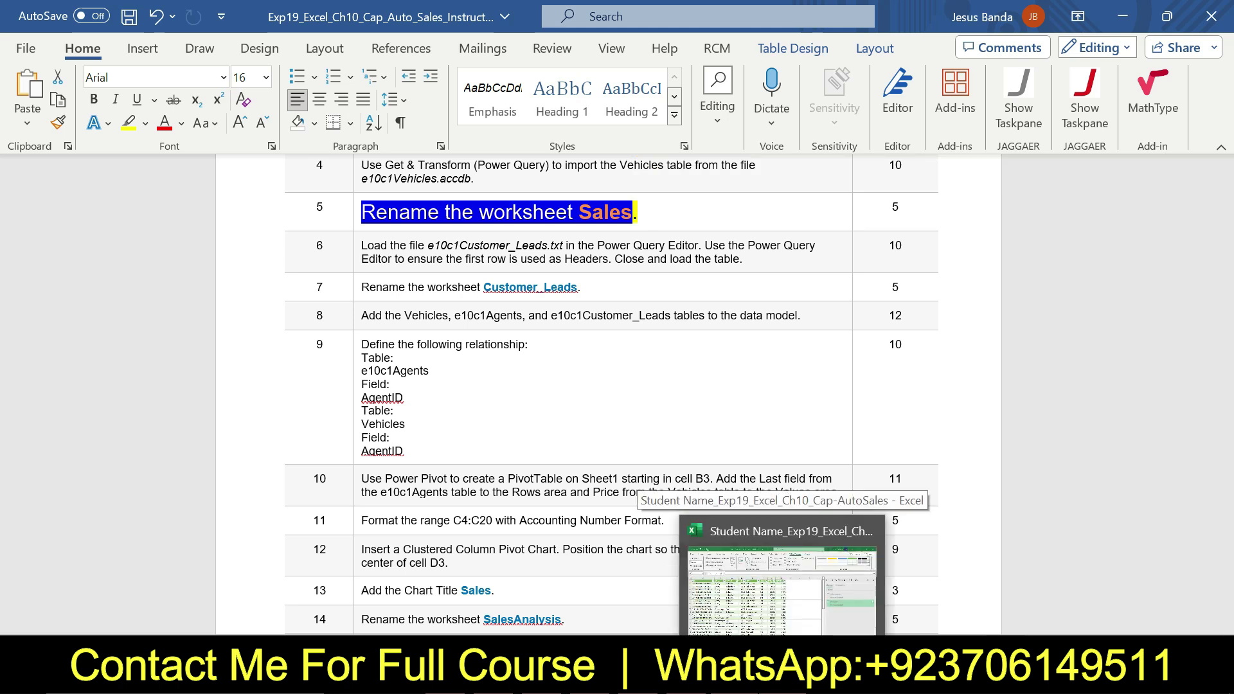
{"action": "left_click", "coordinate": [782, 588]}
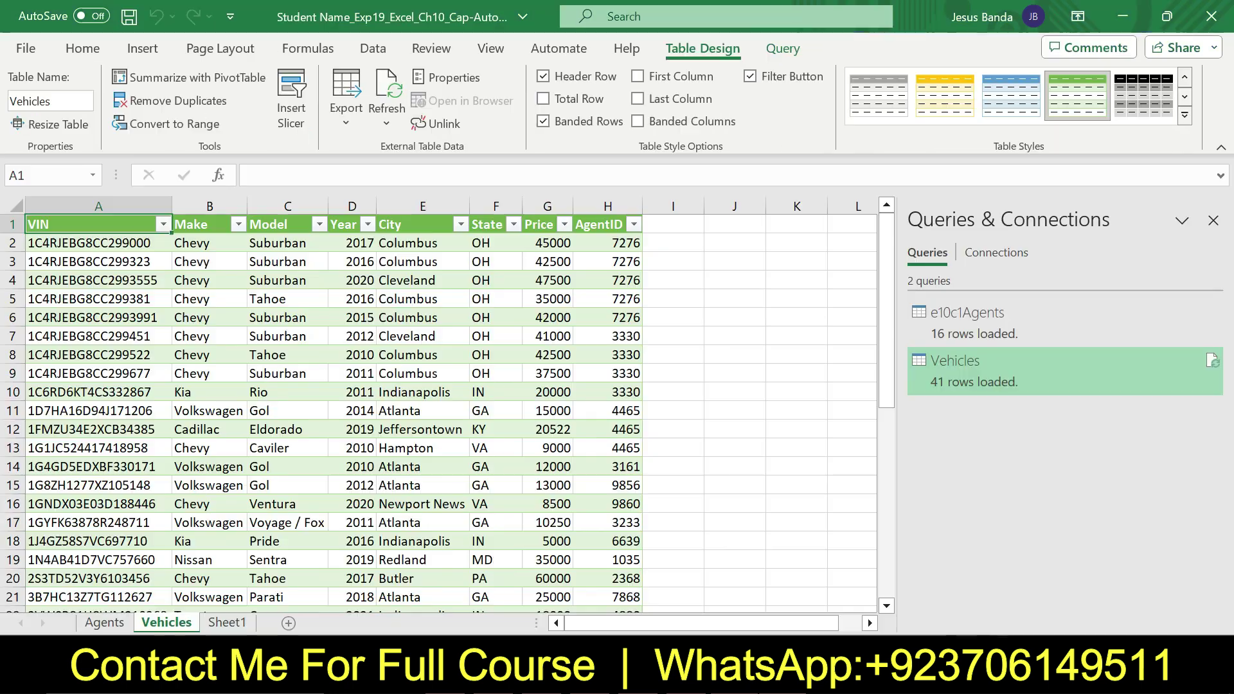
{"action": "left_click", "coordinate": [166, 623]}
{"action": "key", "text": "BackSpace"}
{"action": "type", "text": "Sales"}
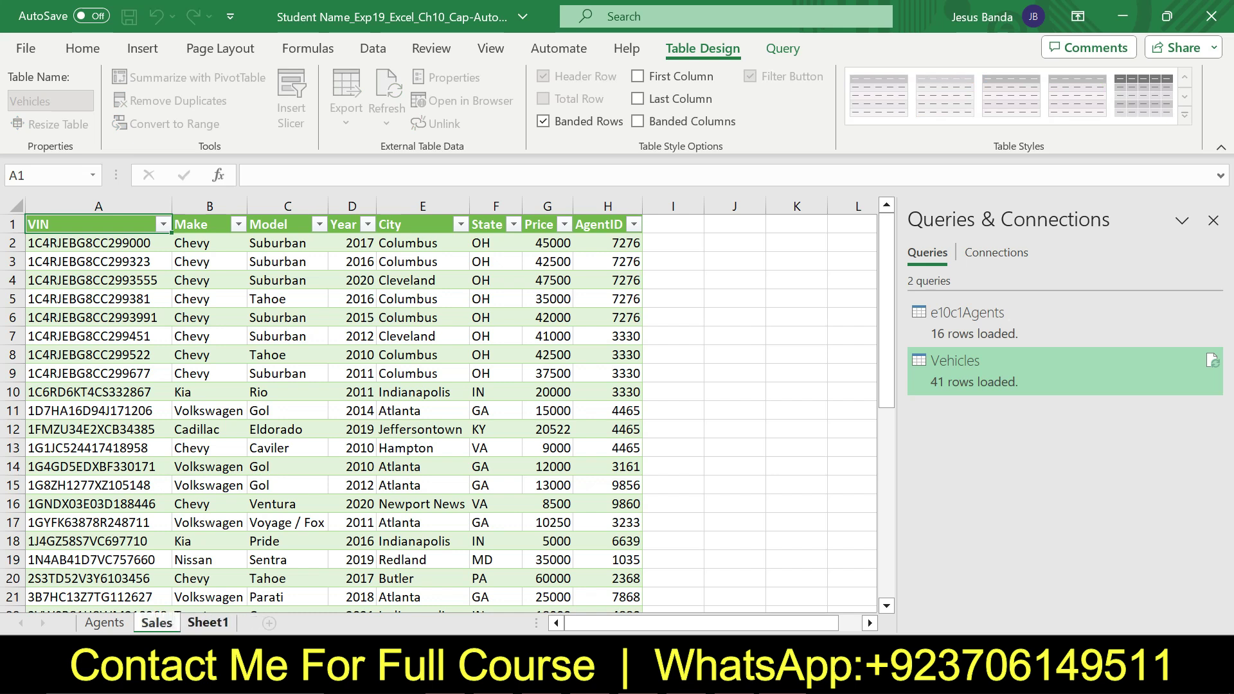
{"action": "key", "text": "Return"}
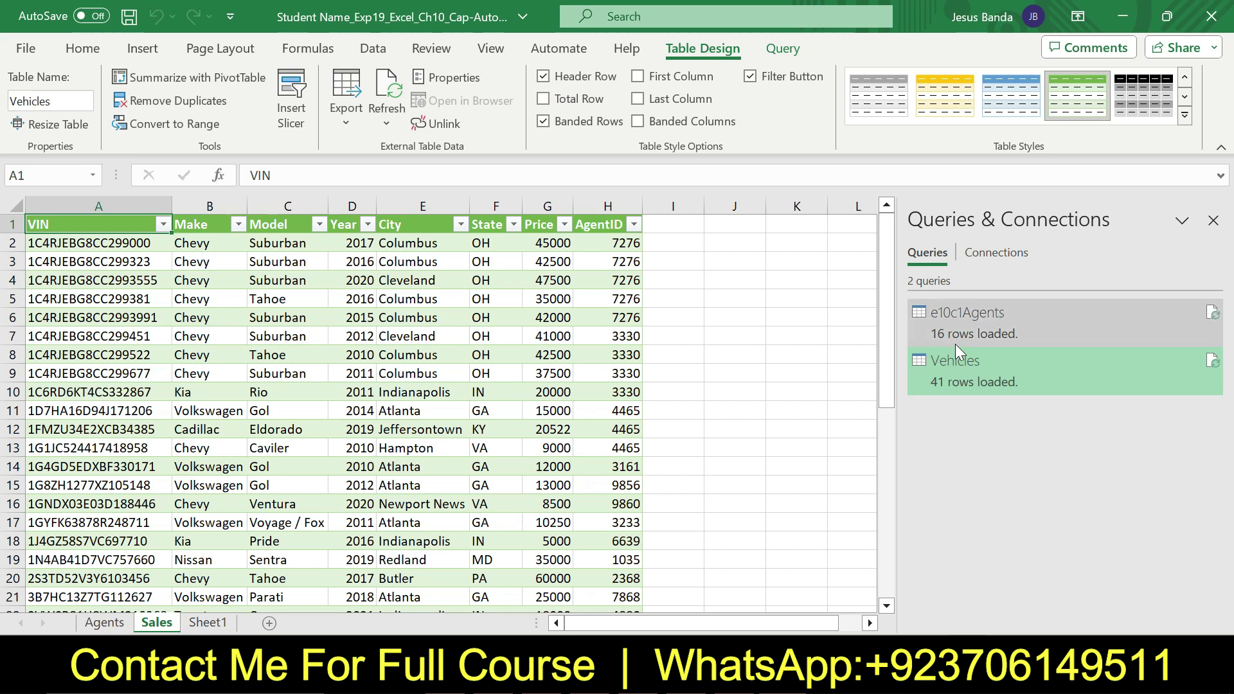
{"action": "left_click", "coordinate": [1214, 221]}
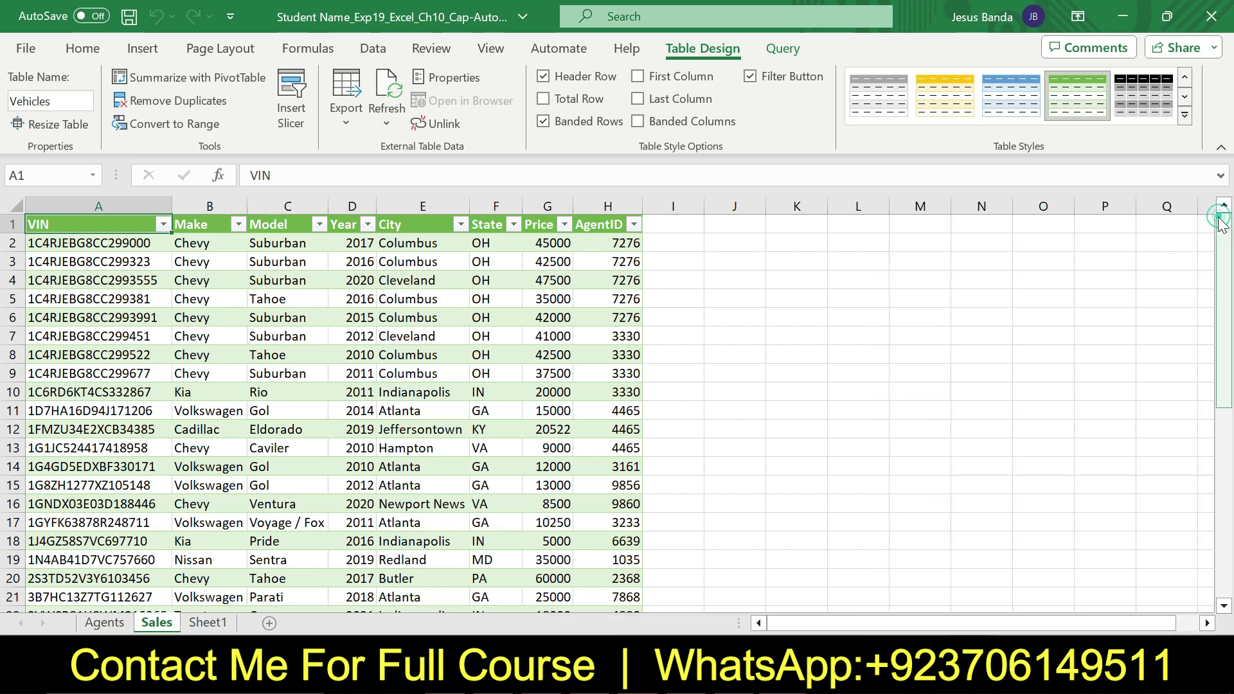
{"action": "left_click", "coordinate": [738, 488]}
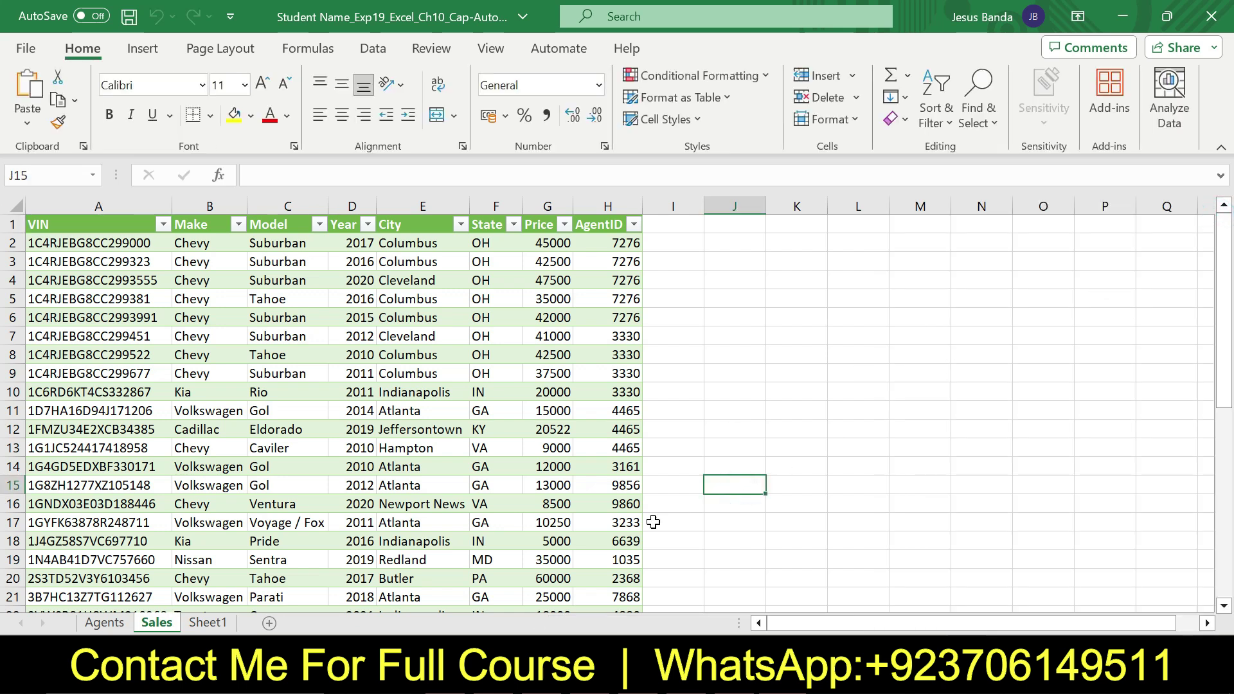
- Switch to the Word instructions, set the step 5 instruction to 9 pt and remove its highlight
{"action": "key", "text": "alt+Tab"}
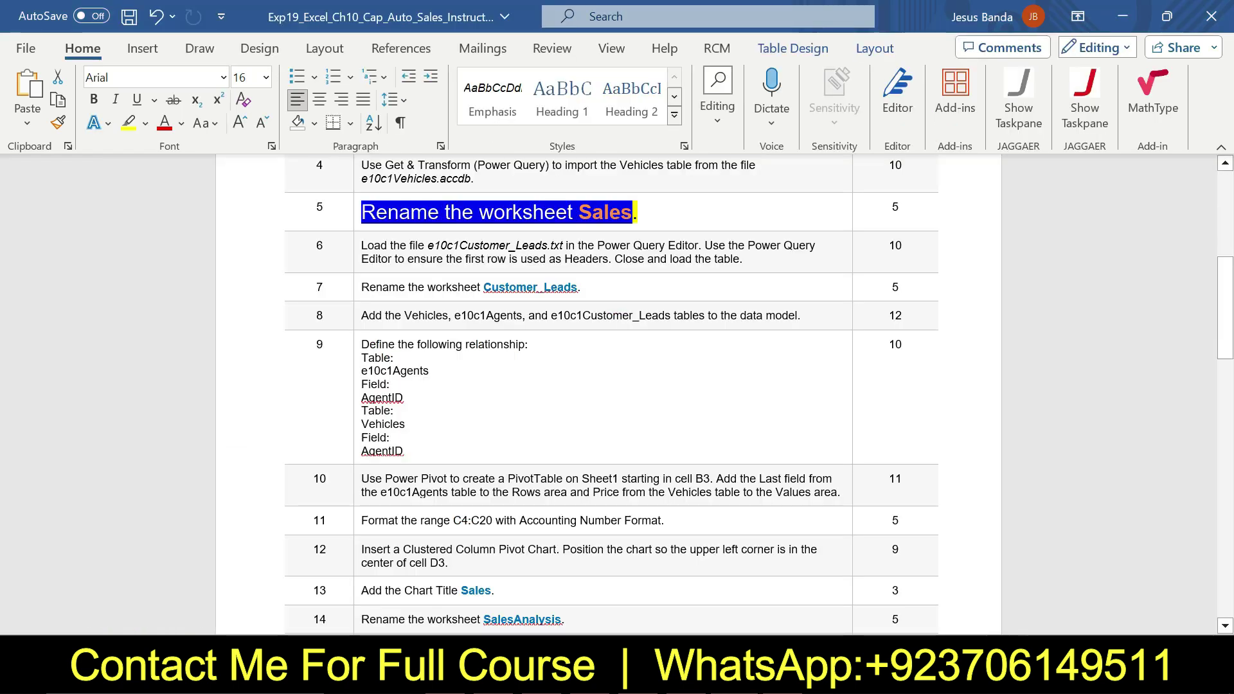
{"action": "left_click", "coordinate": [361, 229]}
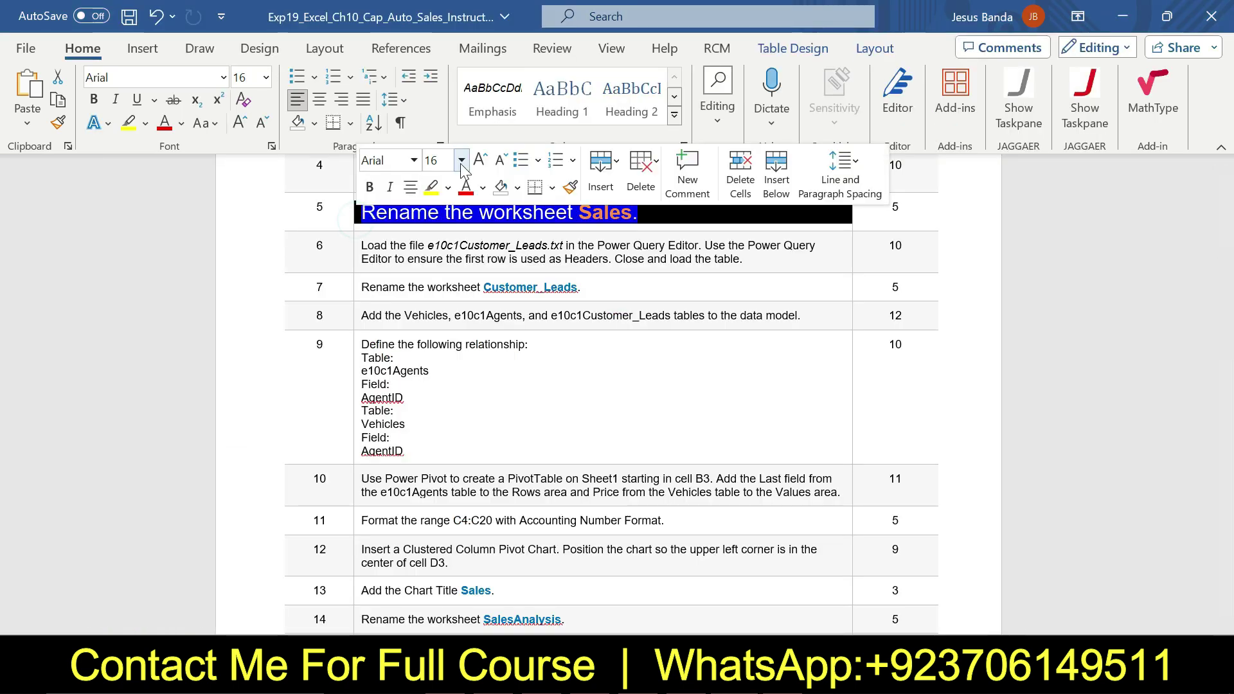
{"action": "left_click", "coordinate": [461, 160]}
{"action": "left_click", "coordinate": [439, 209]}
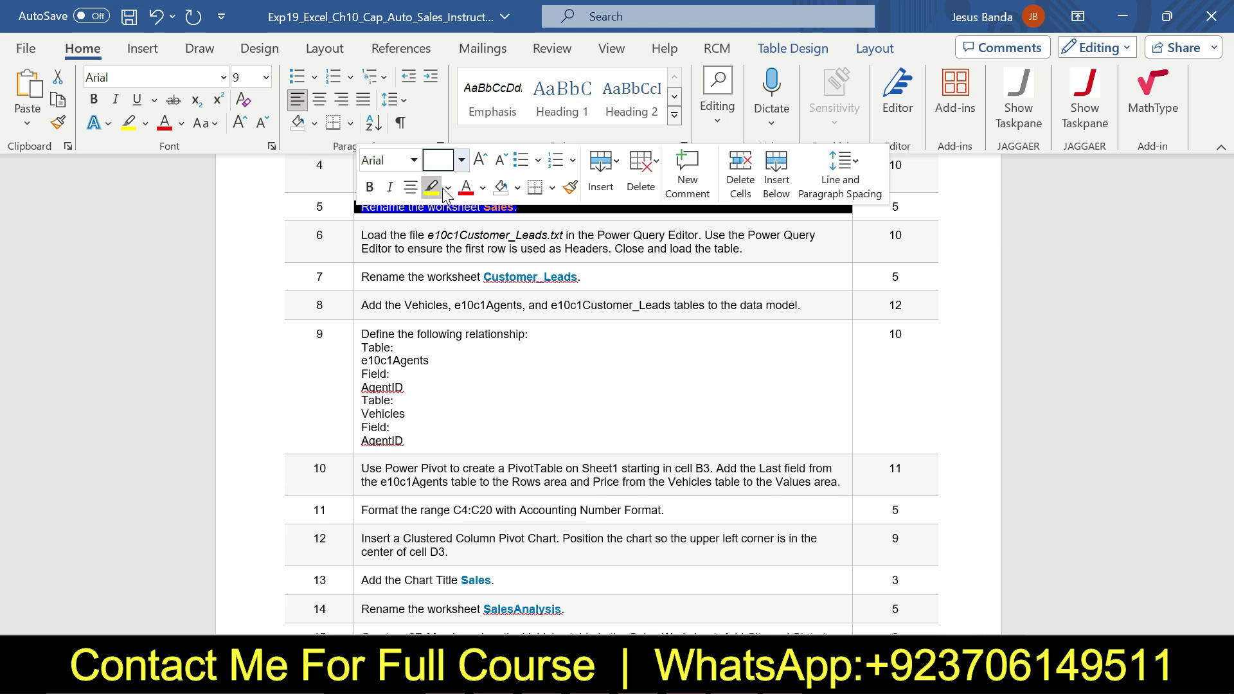
{"action": "left_click", "coordinate": [443, 187]}
{"action": "left_click", "coordinate": [465, 353]}
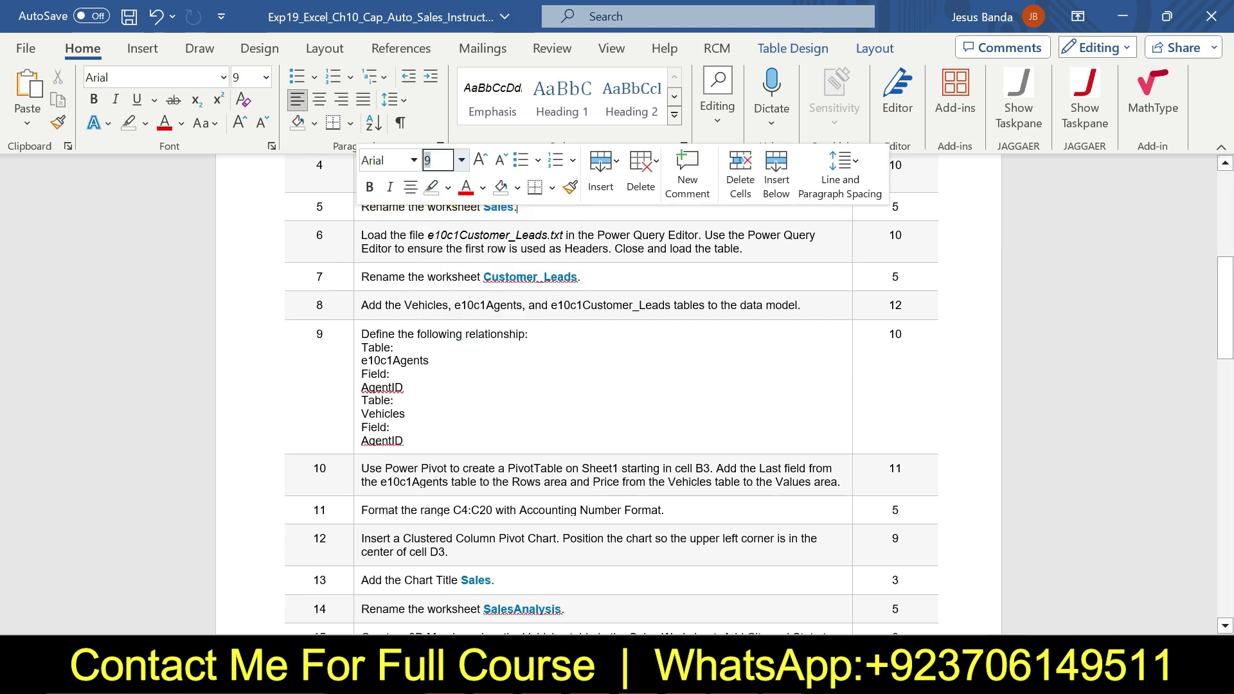
- Set the step 6 instruction about loading e10c1Customer_Leads.txt to 16 pt, highlight it in yellow and select its opening words
{"action": "left_click", "coordinate": [357, 247]}
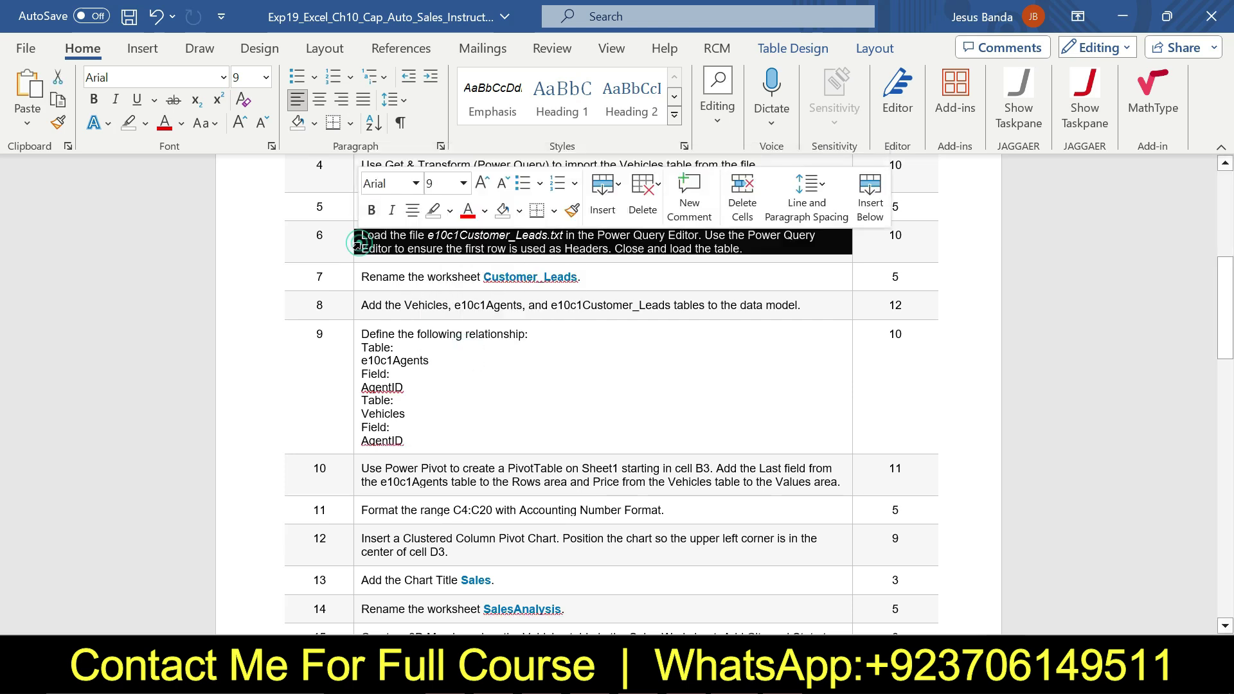
{"action": "left_click", "coordinate": [464, 184]}
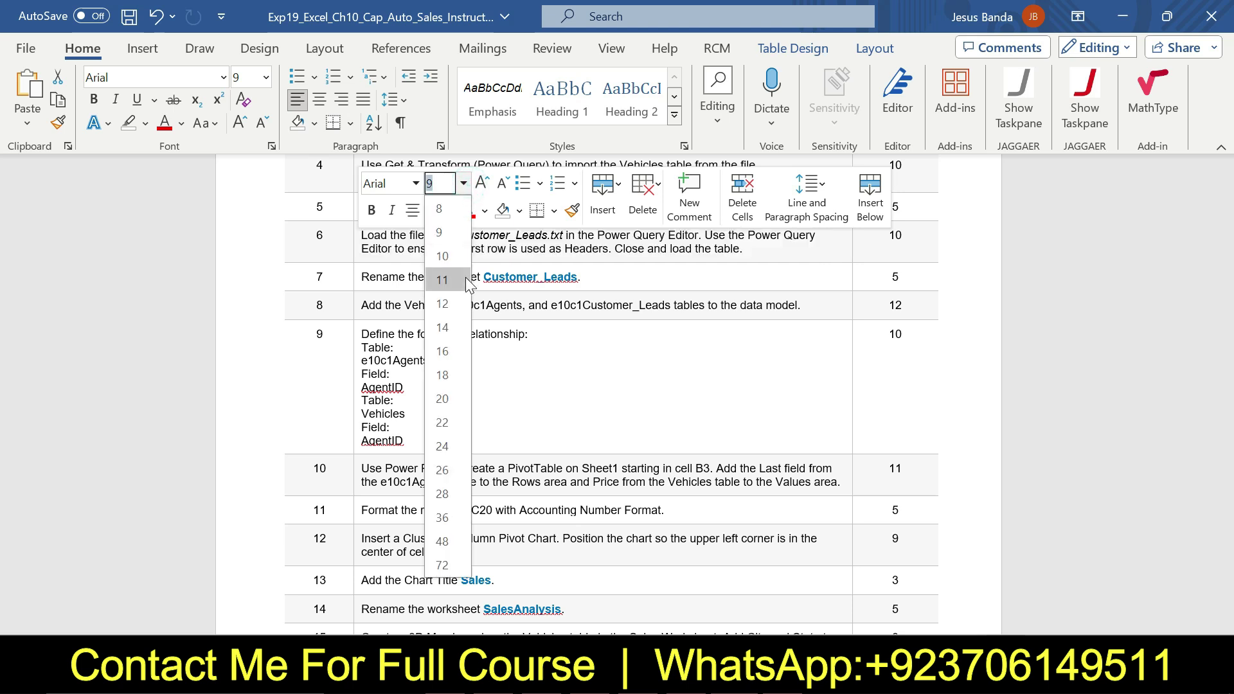
{"action": "left_click", "coordinate": [449, 352]}
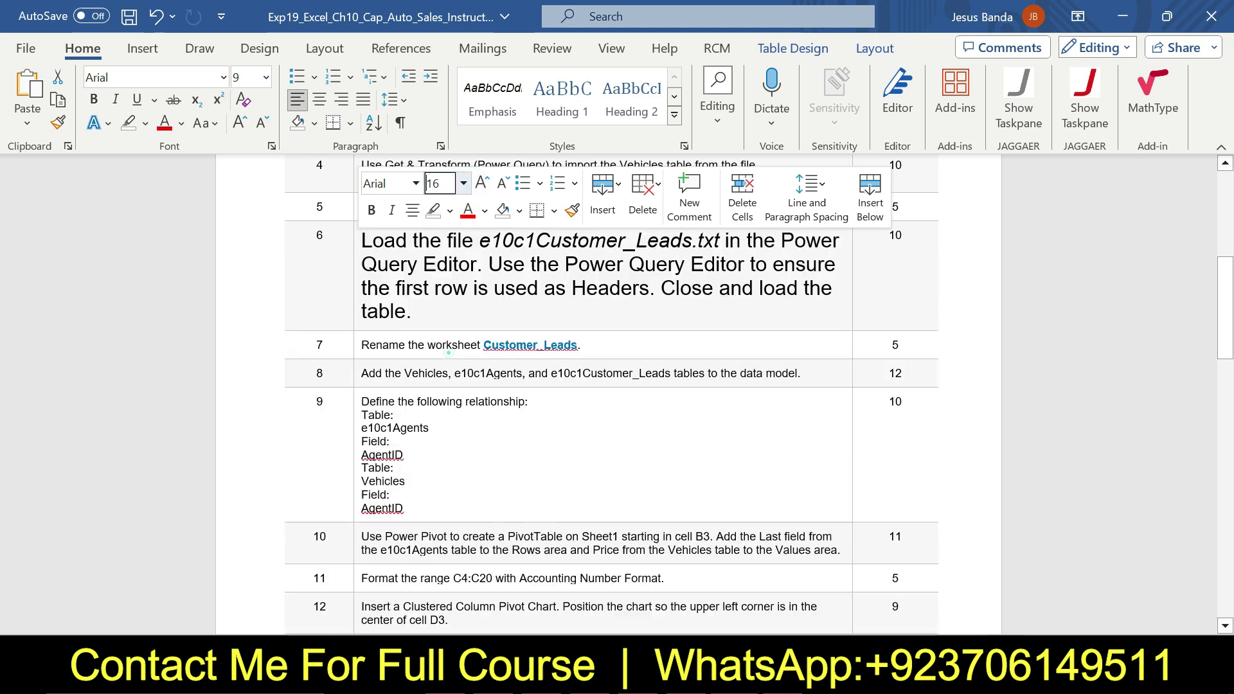
{"action": "left_click", "coordinate": [450, 210]}
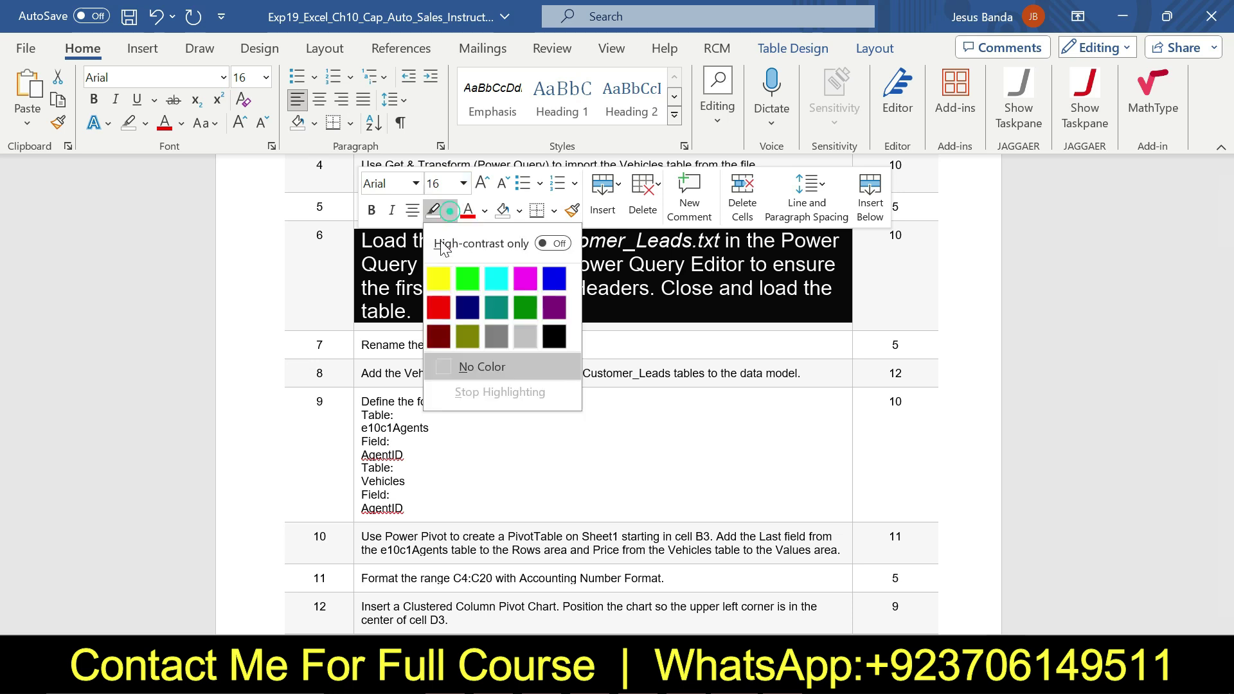
{"action": "left_click", "coordinate": [438, 281]}
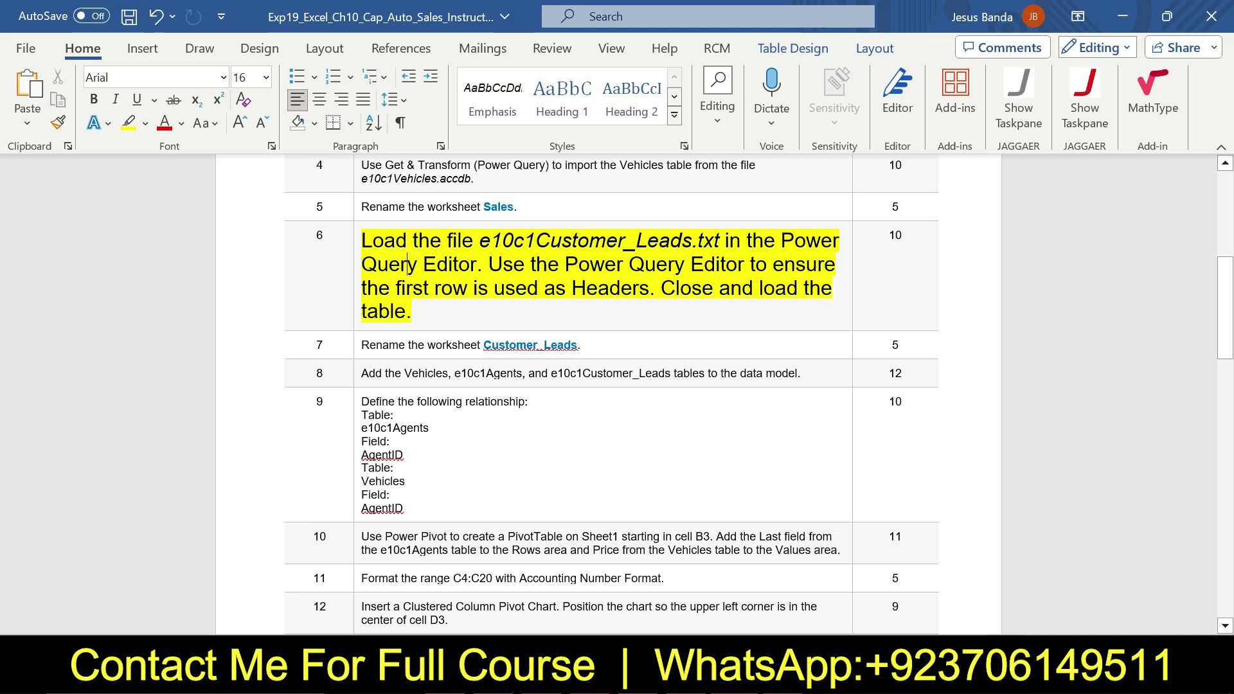
{"action": "left_click_drag", "start_coordinate": [362, 240], "coordinate": [506, 243]}
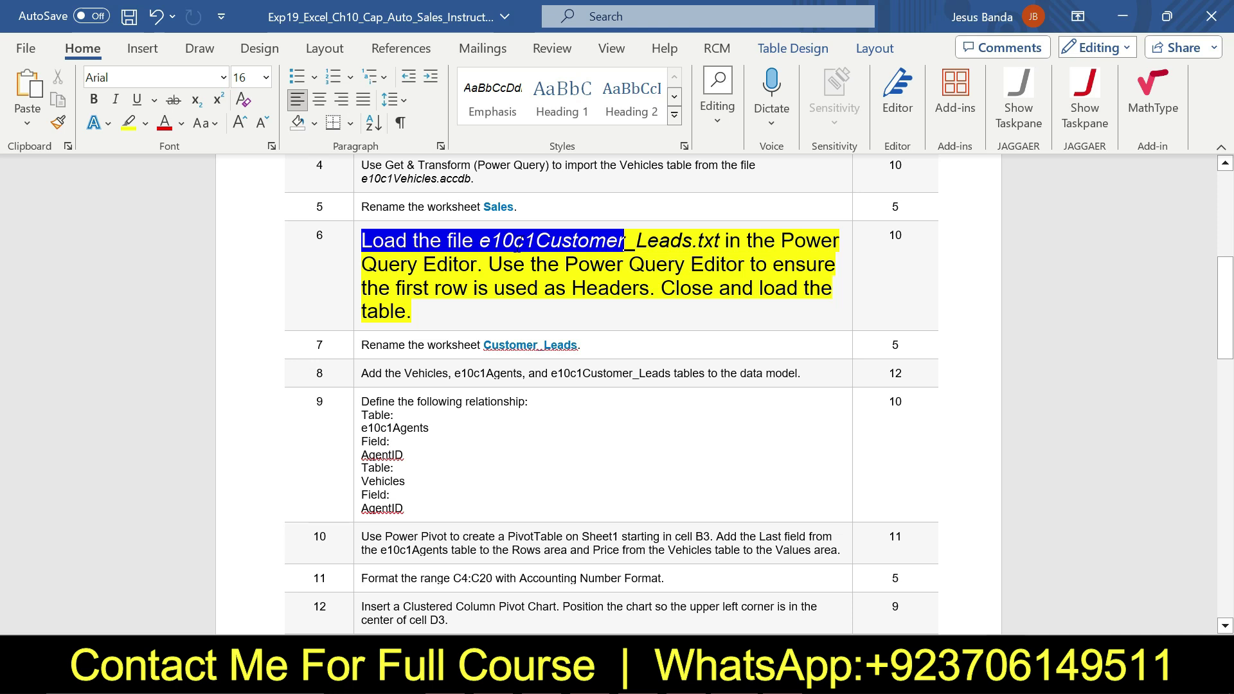
- Switch to the Auto Sales workbook in Excel and, from Sheet1, open e10c1Customer_Leads.txt in the Power Query Editor
{"action": "left_click_drag", "start_coordinate": [628, 241], "coordinate": [488, 265]}
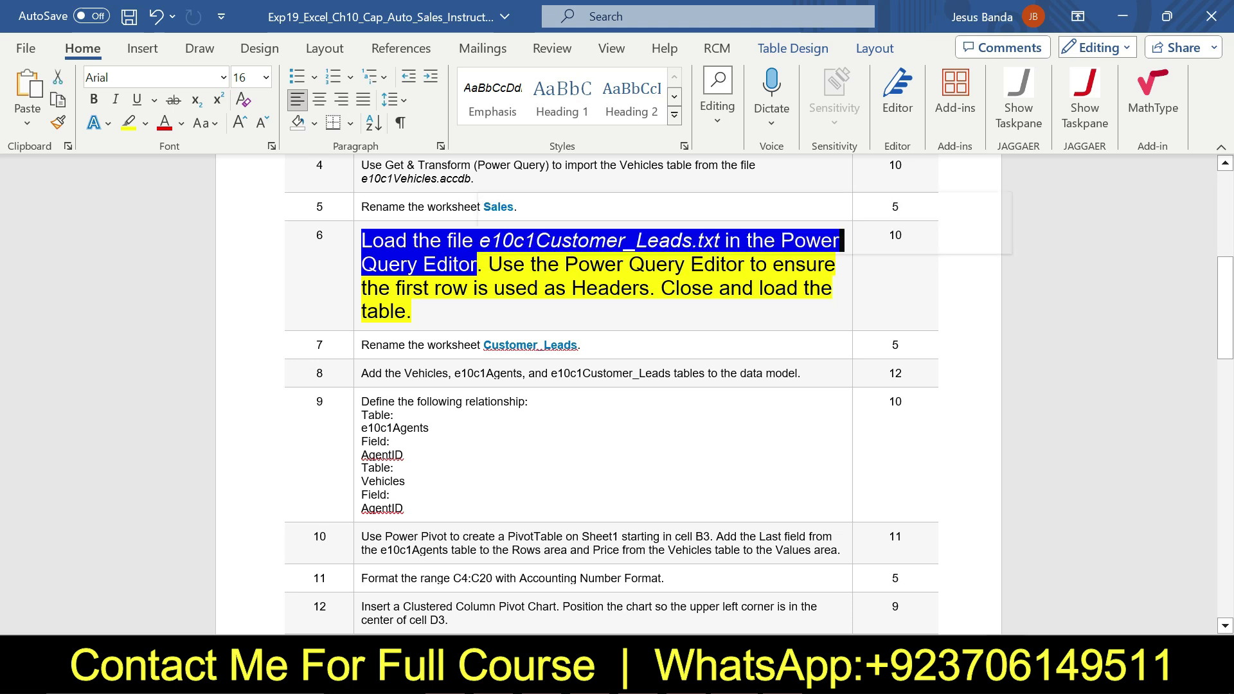
{"action": "key", "text": "alt+Tab"}
{"action": "left_click", "coordinate": [207, 623]}
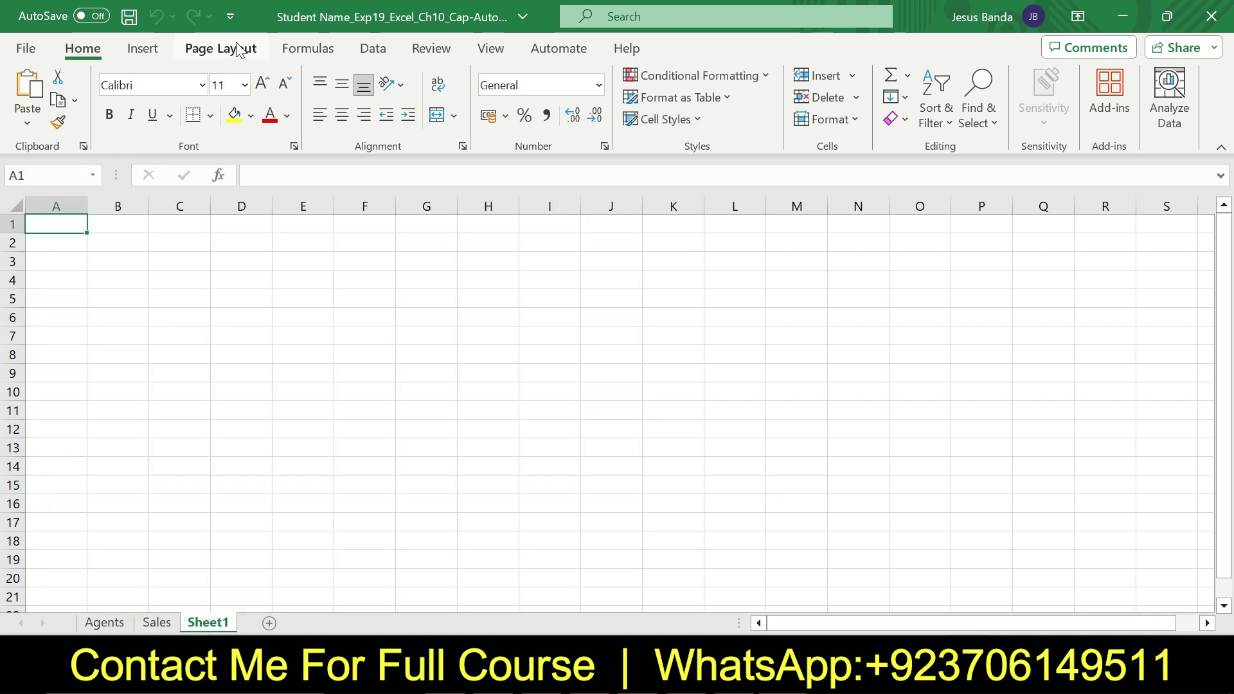
{"action": "left_click", "coordinate": [373, 49]}
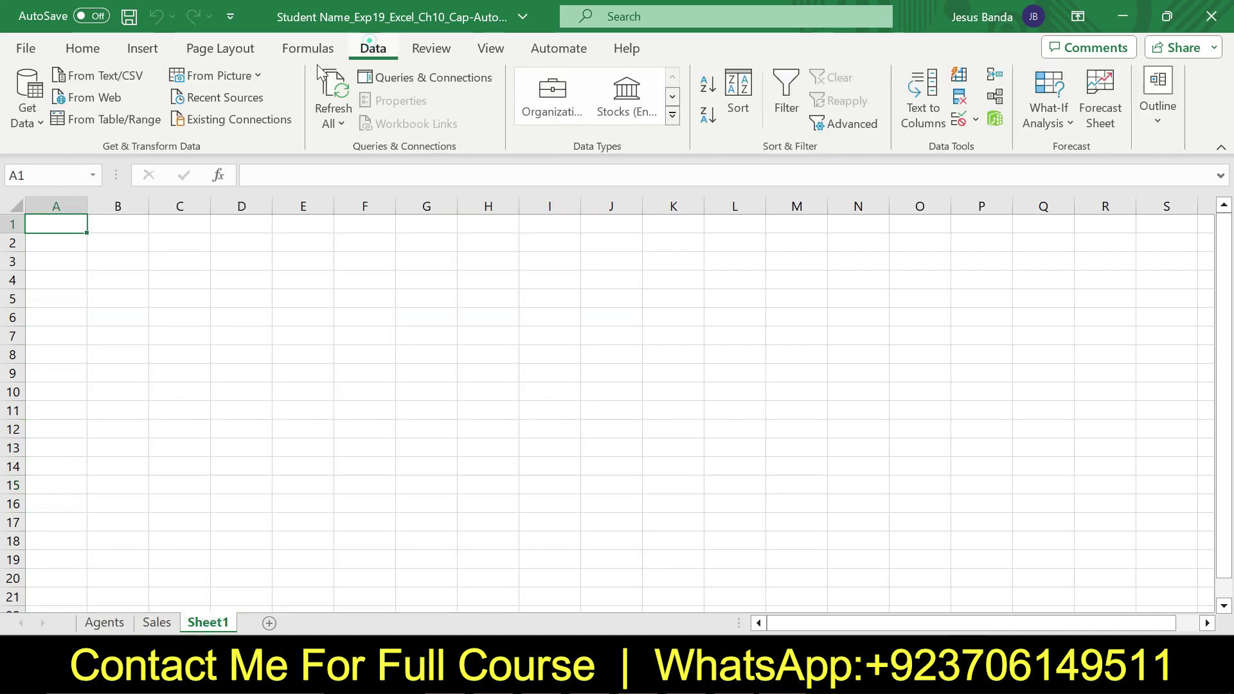
{"action": "left_click", "coordinate": [27, 108]}
{"action": "mouse_move", "coordinate": [154, 153]}
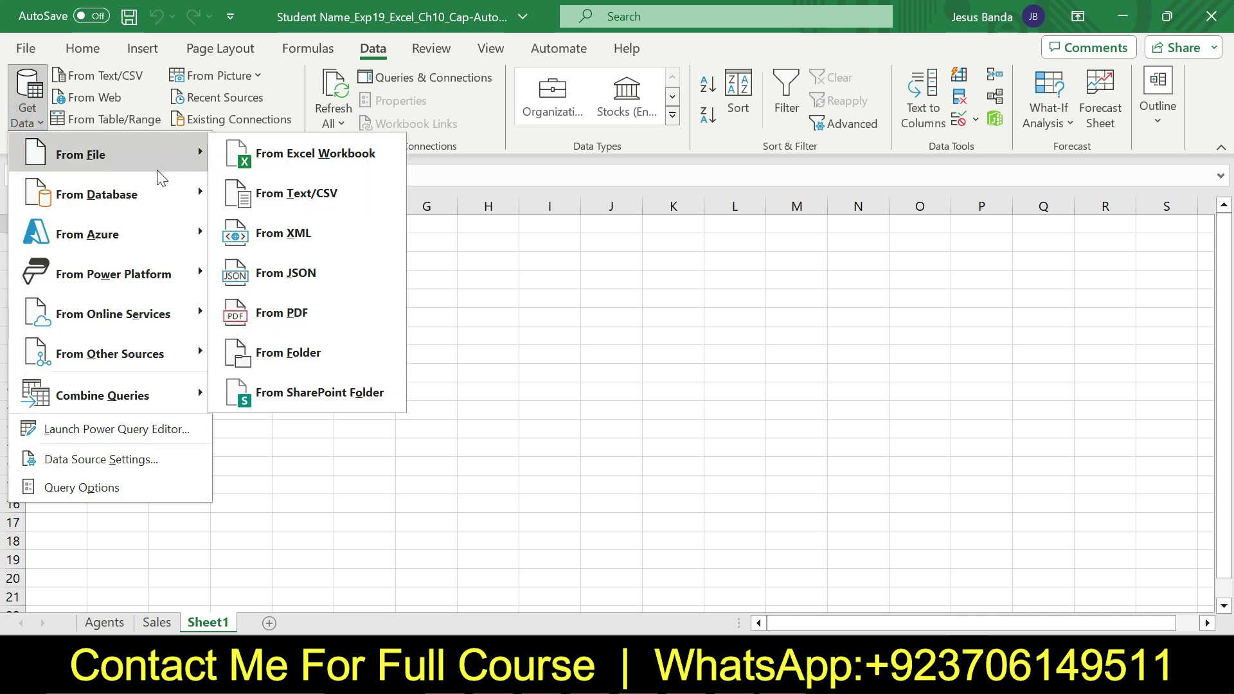
{"action": "left_click", "coordinate": [299, 189]}
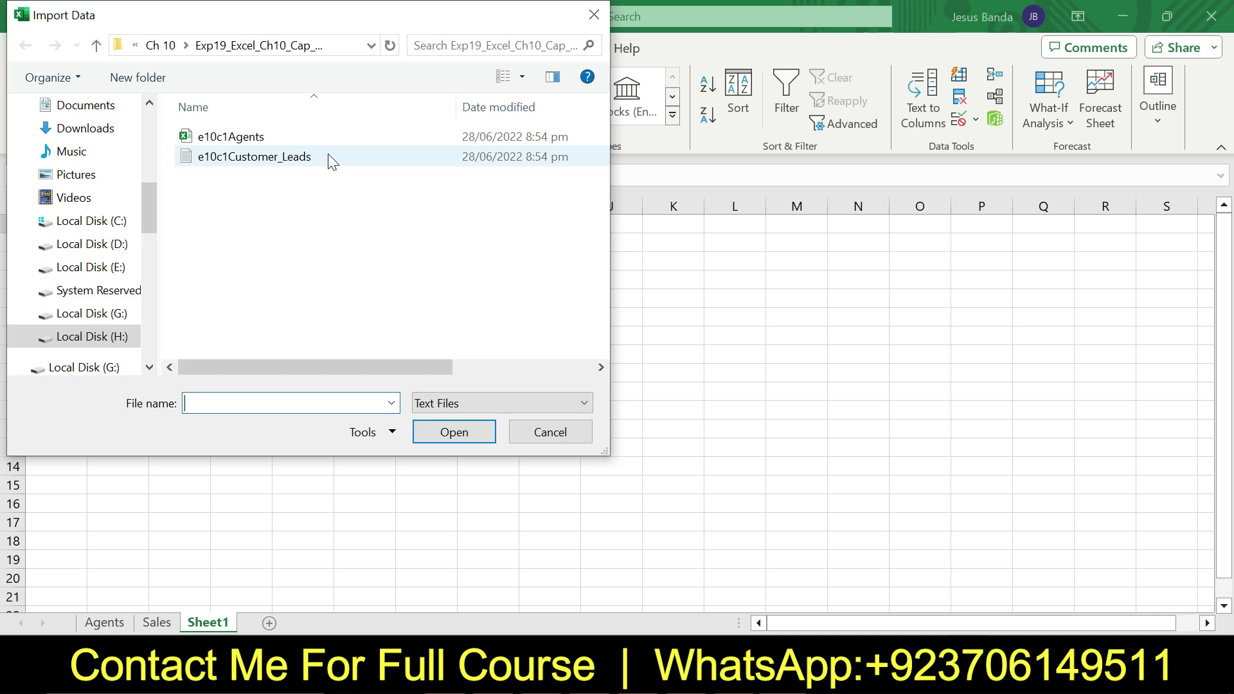
{"action": "double_click", "coordinate": [328, 156]}
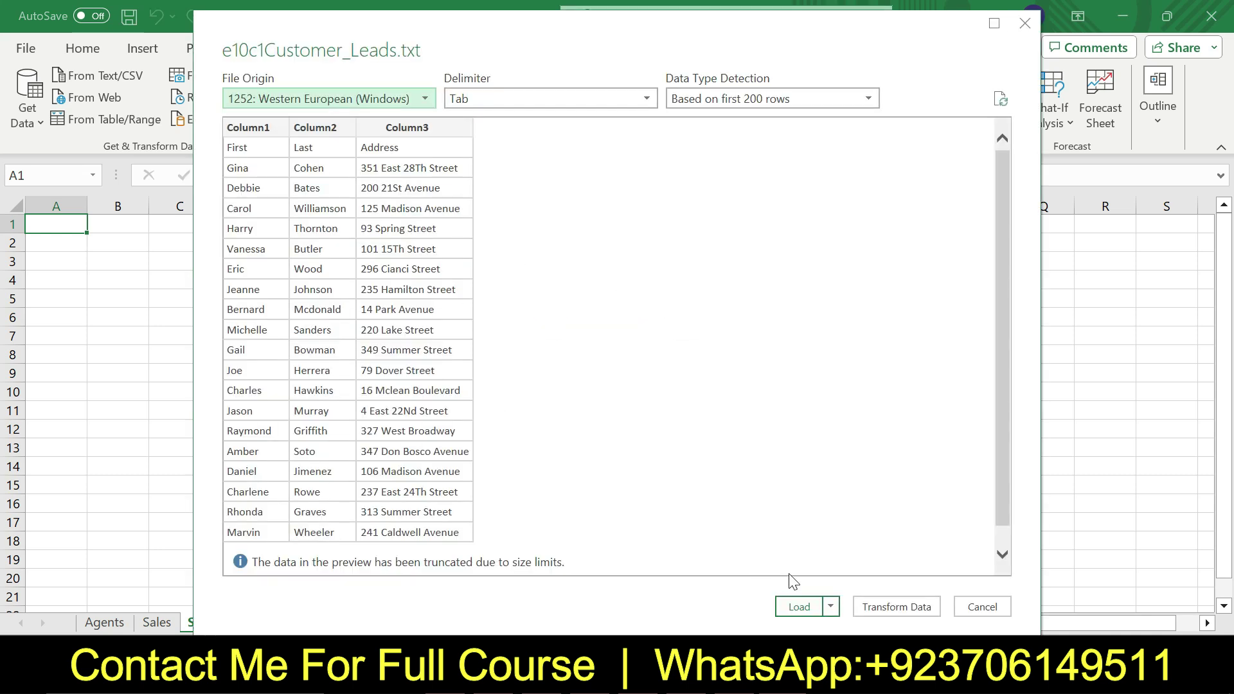
{"action": "left_click", "coordinate": [894, 607]}
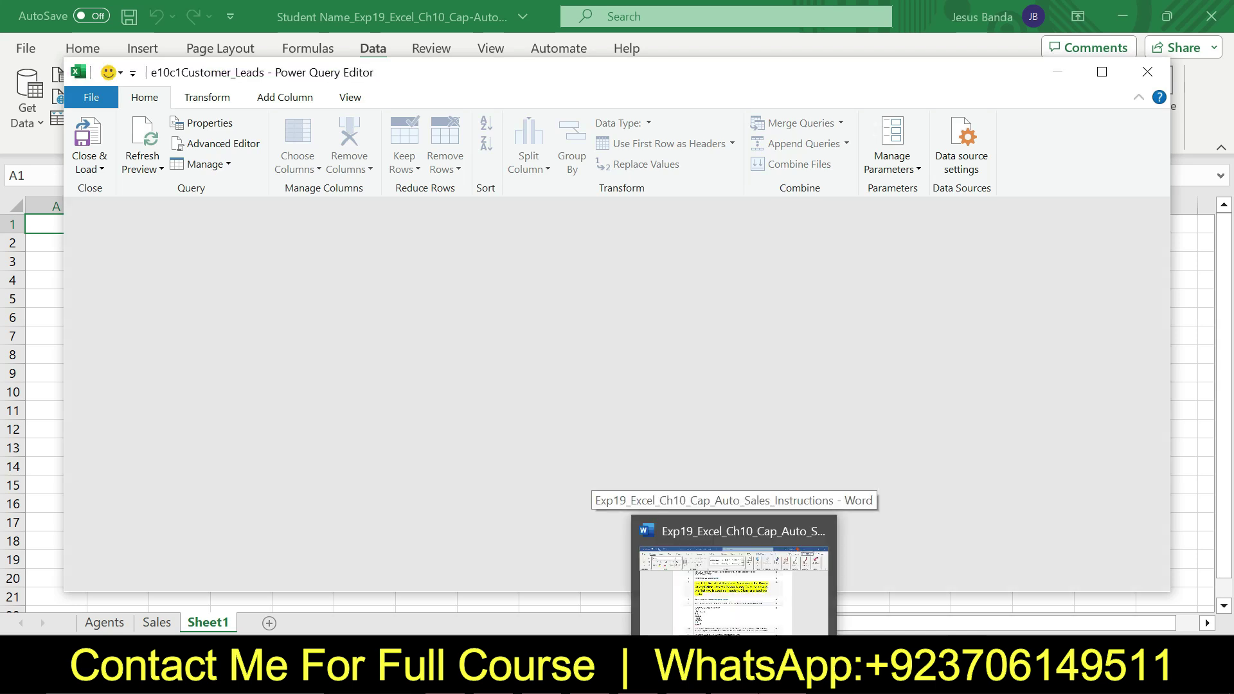
- Check the step 6 sentence about using the first row as headers in the Word instructions and return to the Power Query Editor
{"action": "left_click", "coordinate": [735, 681]}
{"action": "left_click_drag", "start_coordinate": [489, 265], "coordinate": [649, 288]}
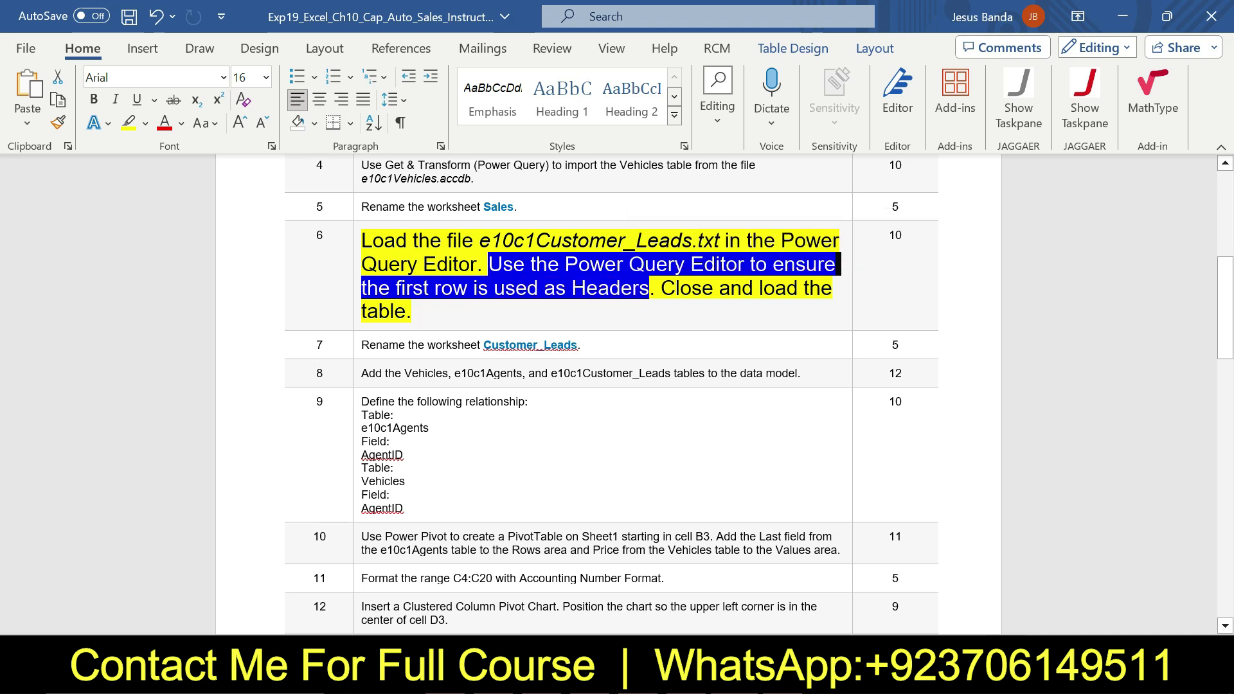
{"action": "key", "text": "alt+Tab"}
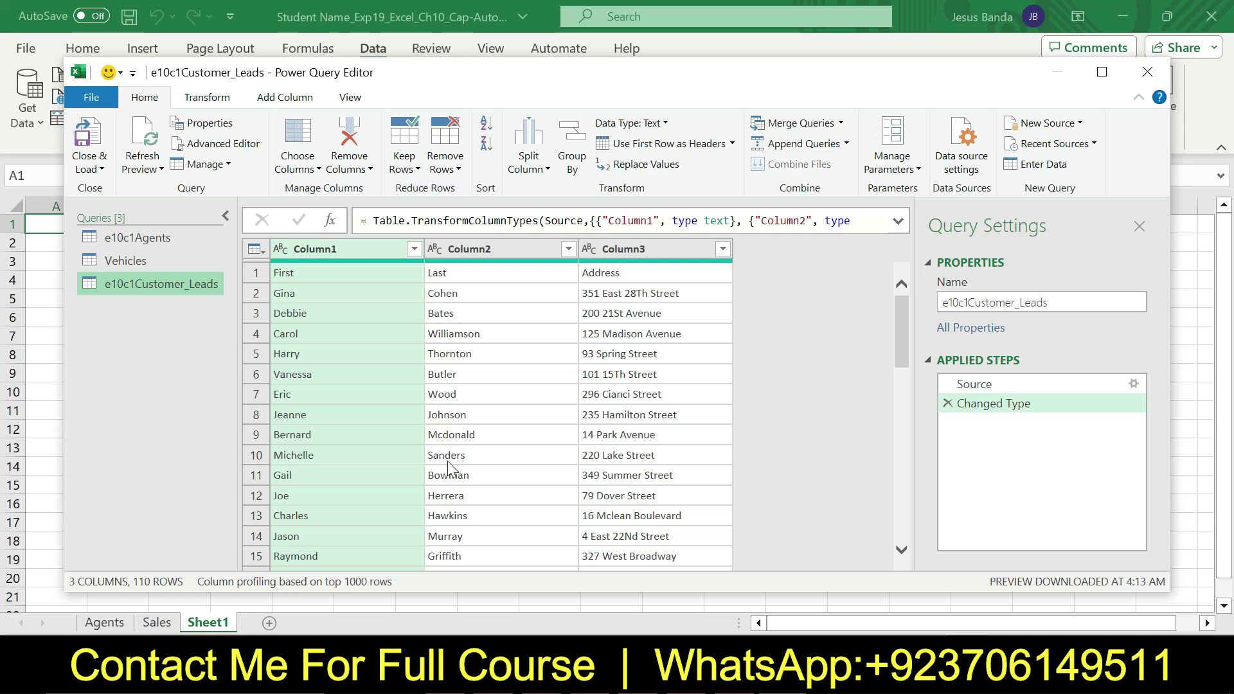
- Examine the first row and the table options of the e10c1Customer_Leads query
{"action": "left_click", "coordinate": [257, 278]}
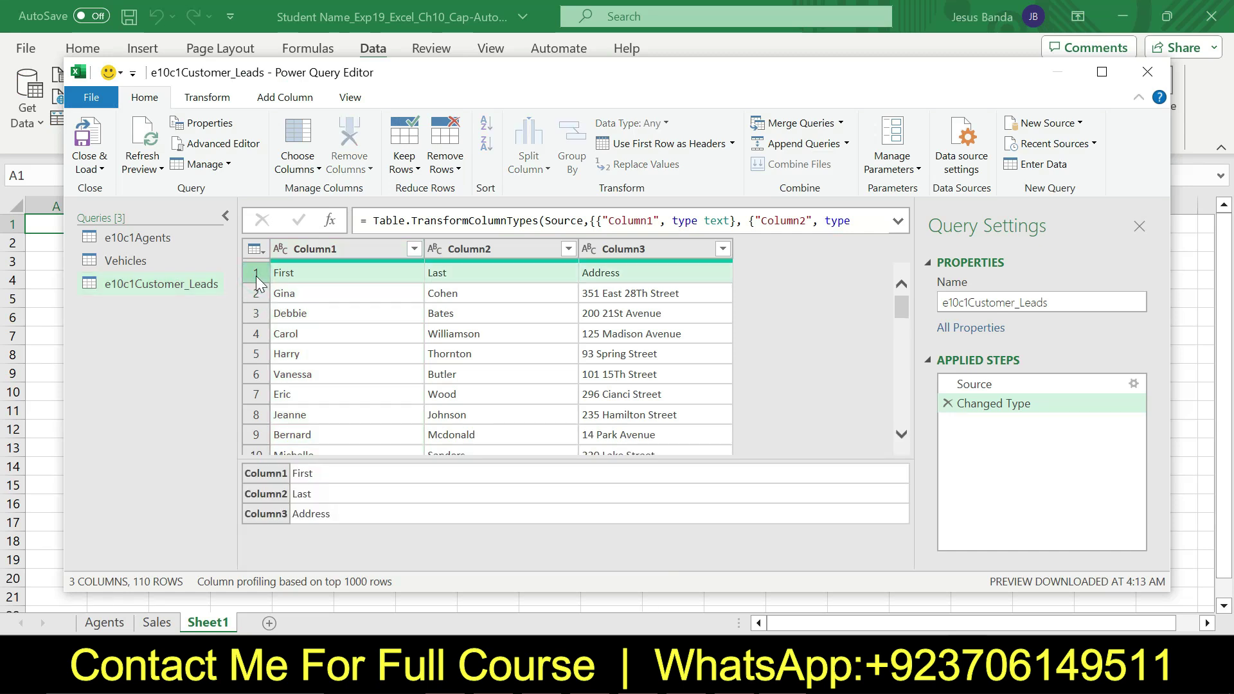
{"action": "left_click", "coordinate": [275, 274]}
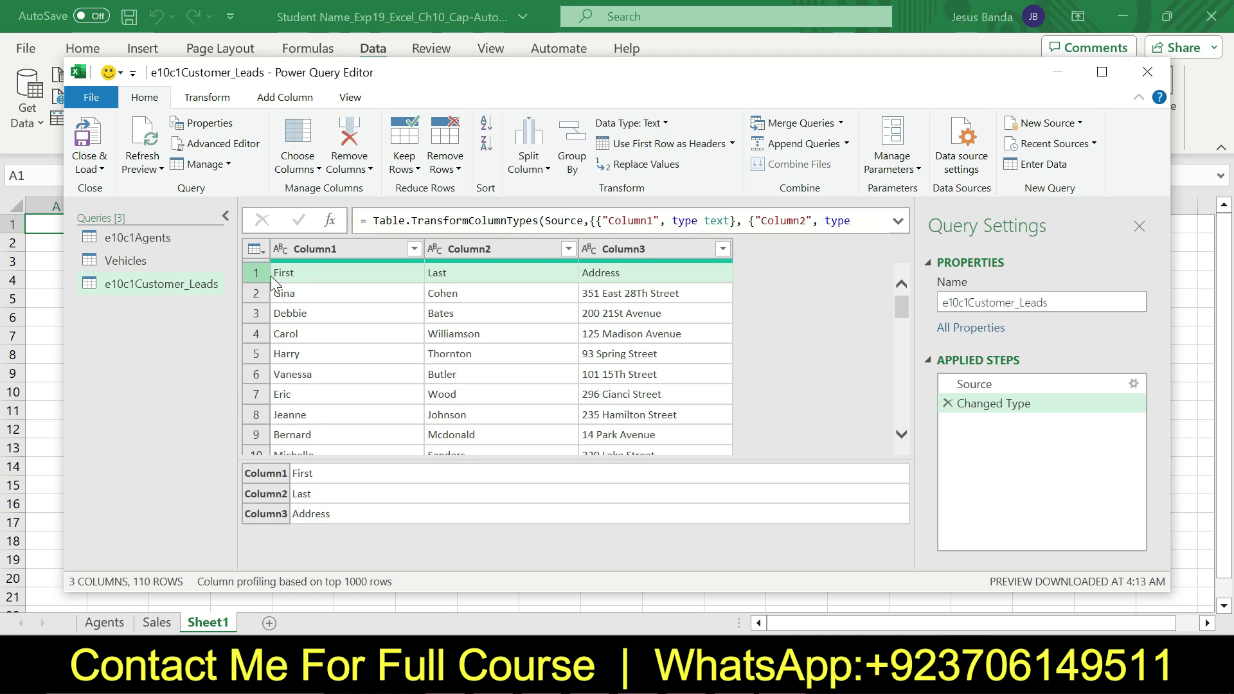
{"action": "left_click", "coordinate": [255, 282]}
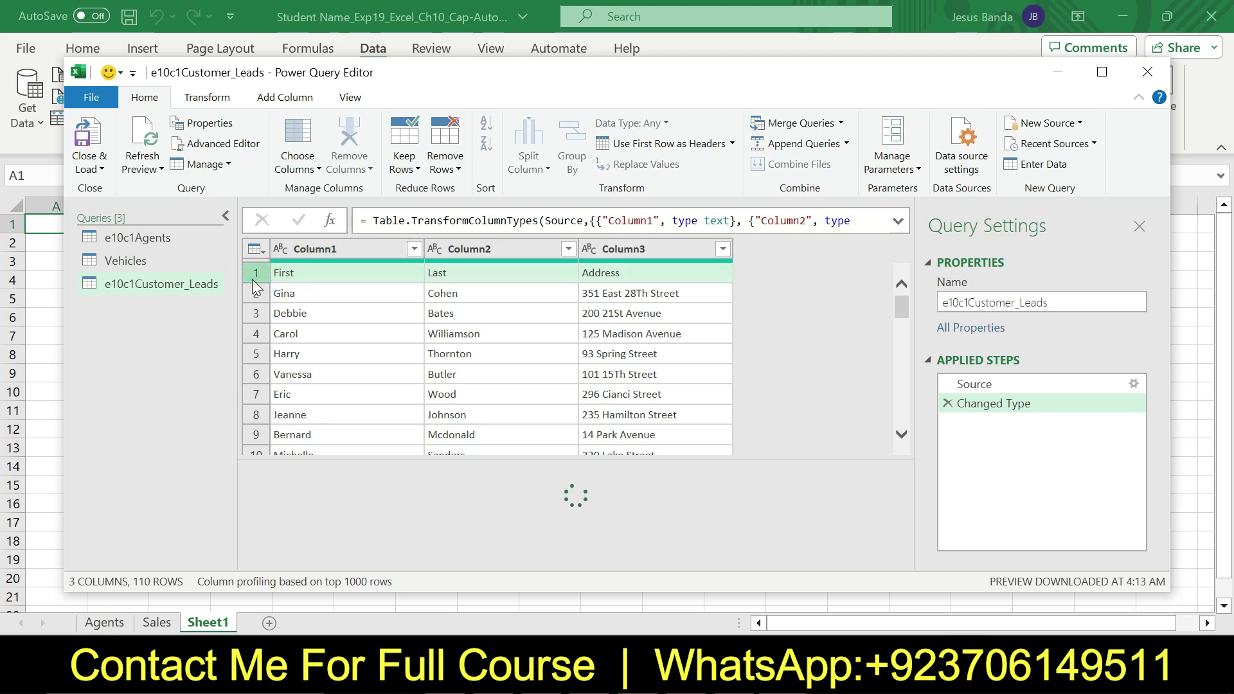
{"action": "left_click", "coordinate": [368, 334]}
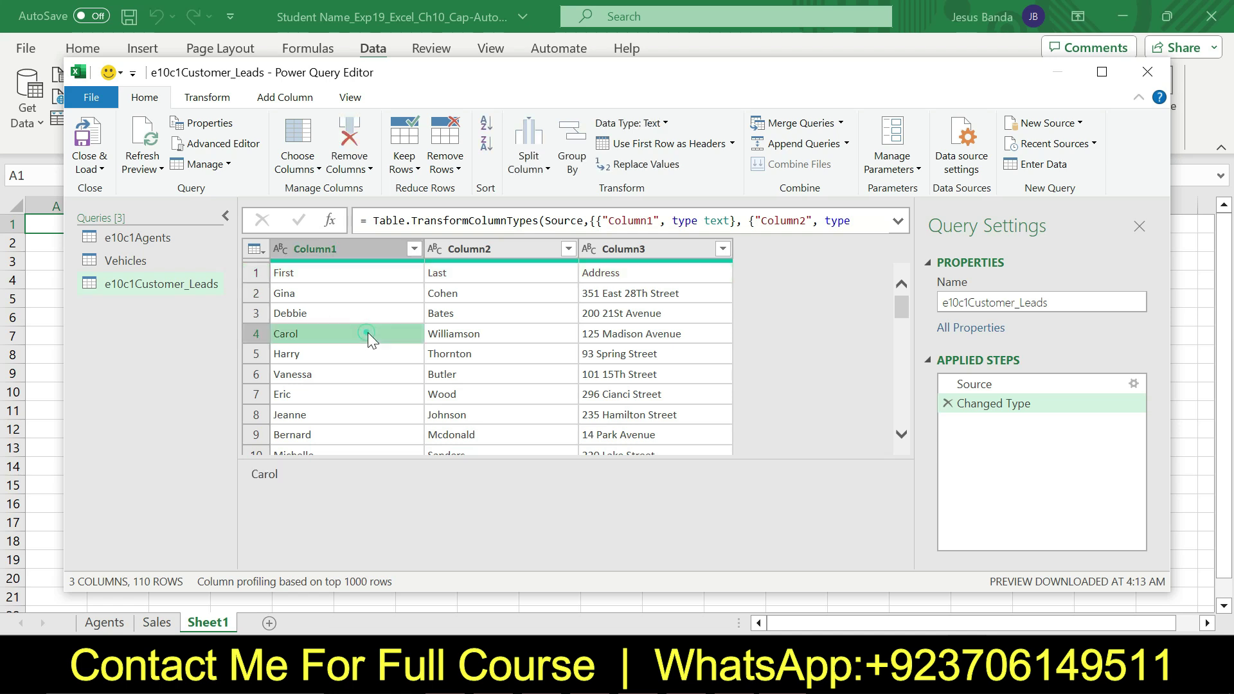
{"action": "left_click", "coordinate": [302, 275]}
{"action": "left_click", "coordinate": [256, 280]}
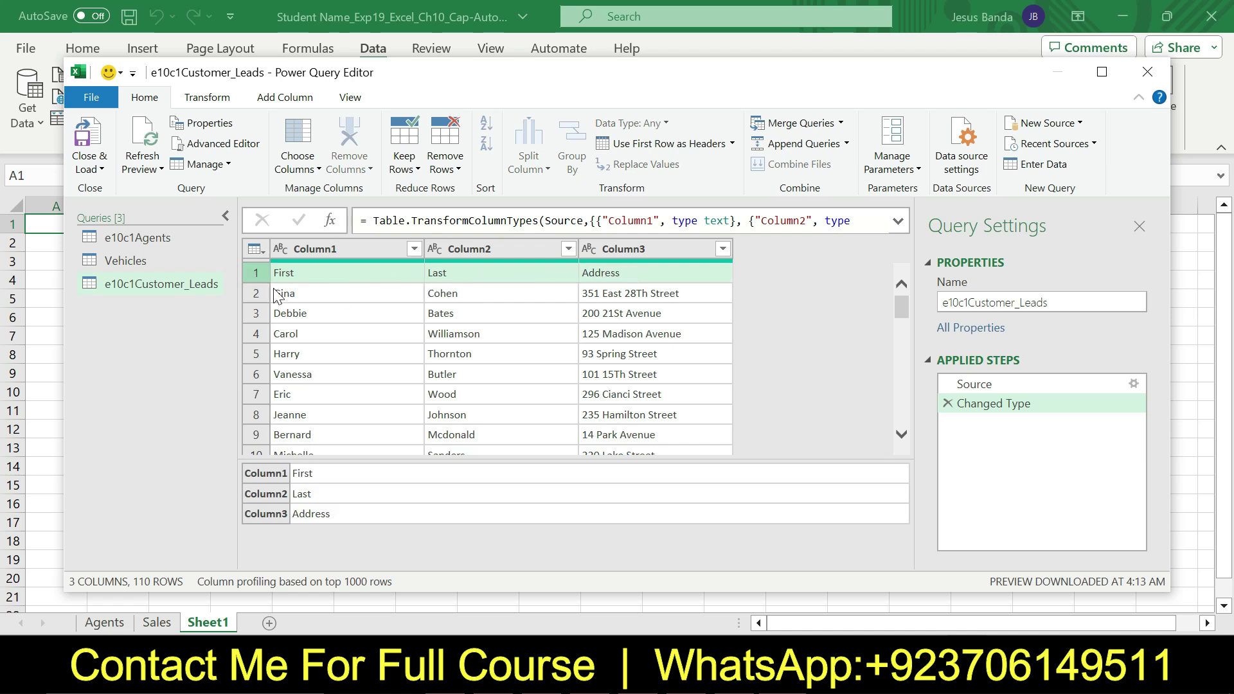
{"action": "left_click", "coordinate": [255, 252]}
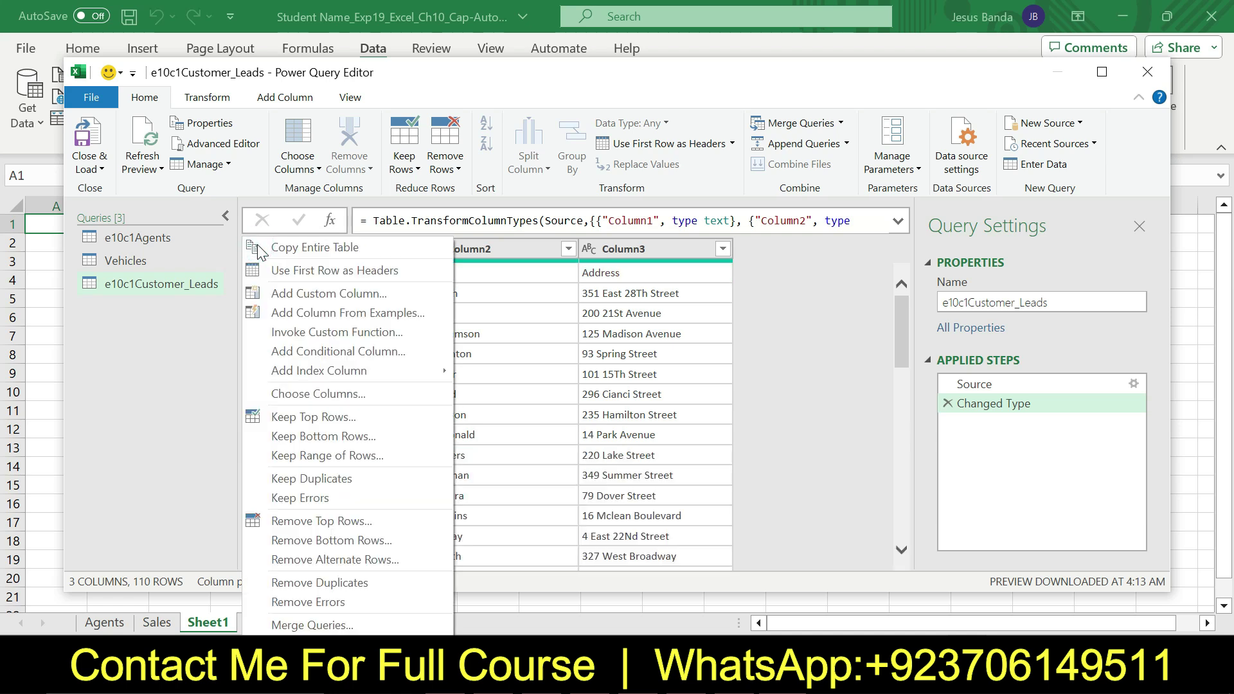
{"action": "left_click", "coordinate": [601, 334]}
{"action": "left_click", "coordinate": [601, 334]}
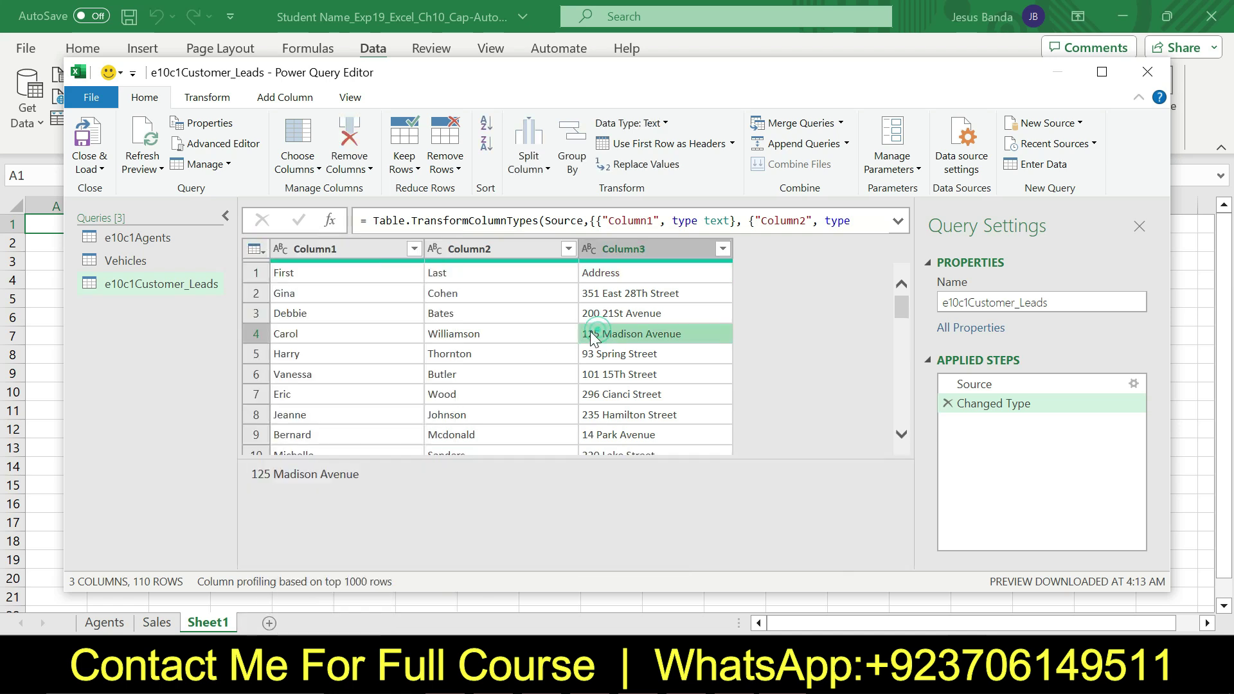
- Select the first row of the e10c1Customer_Leads query, then close the editor and load the table into the workbook
{"action": "left_click", "coordinate": [259, 277]}
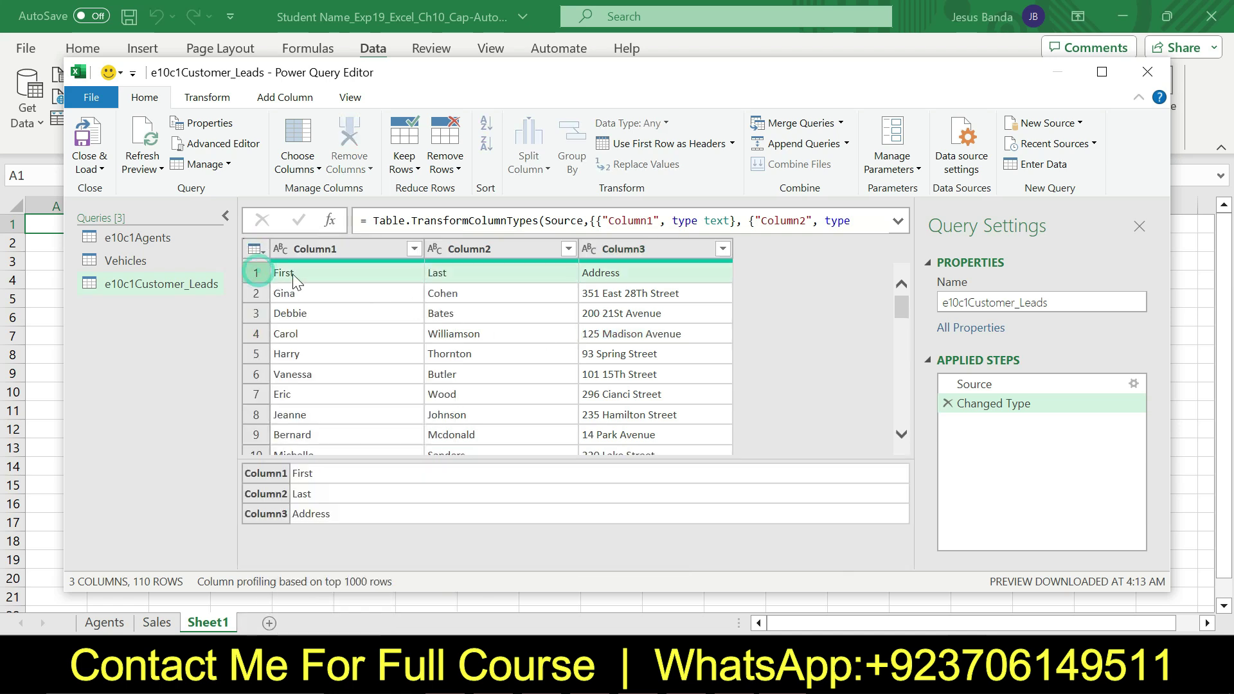
{"action": "left_click", "coordinate": [98, 171]}
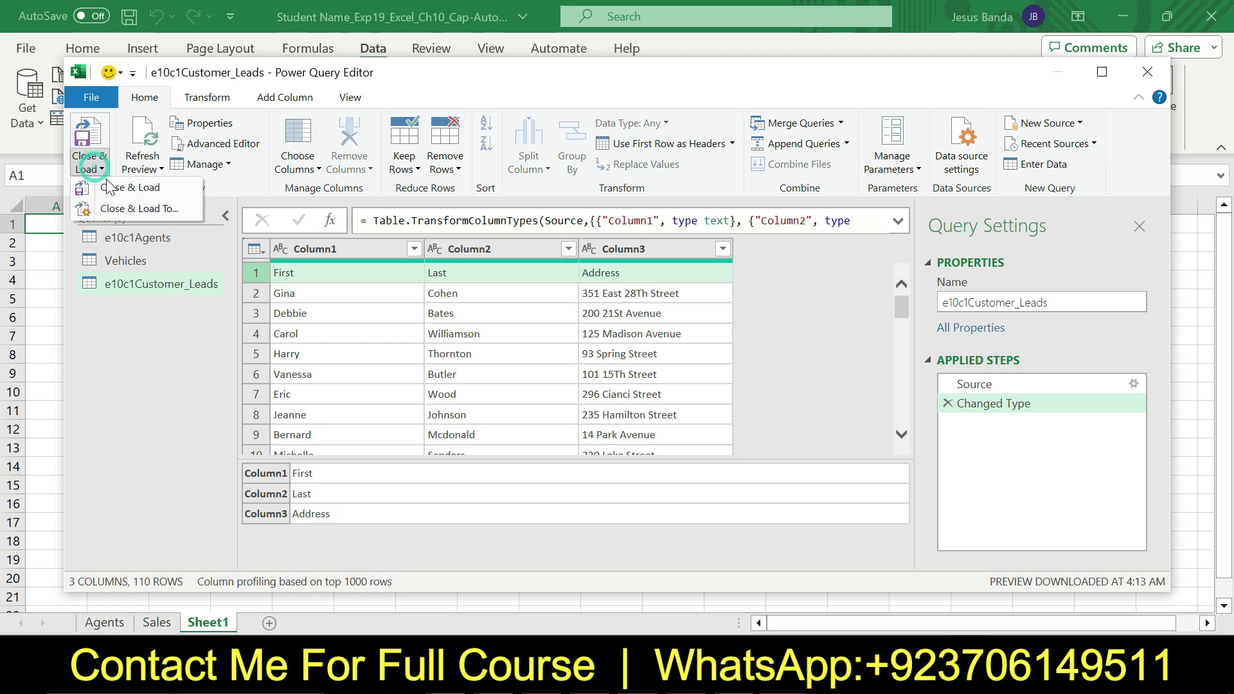
{"action": "left_click", "coordinate": [141, 192]}
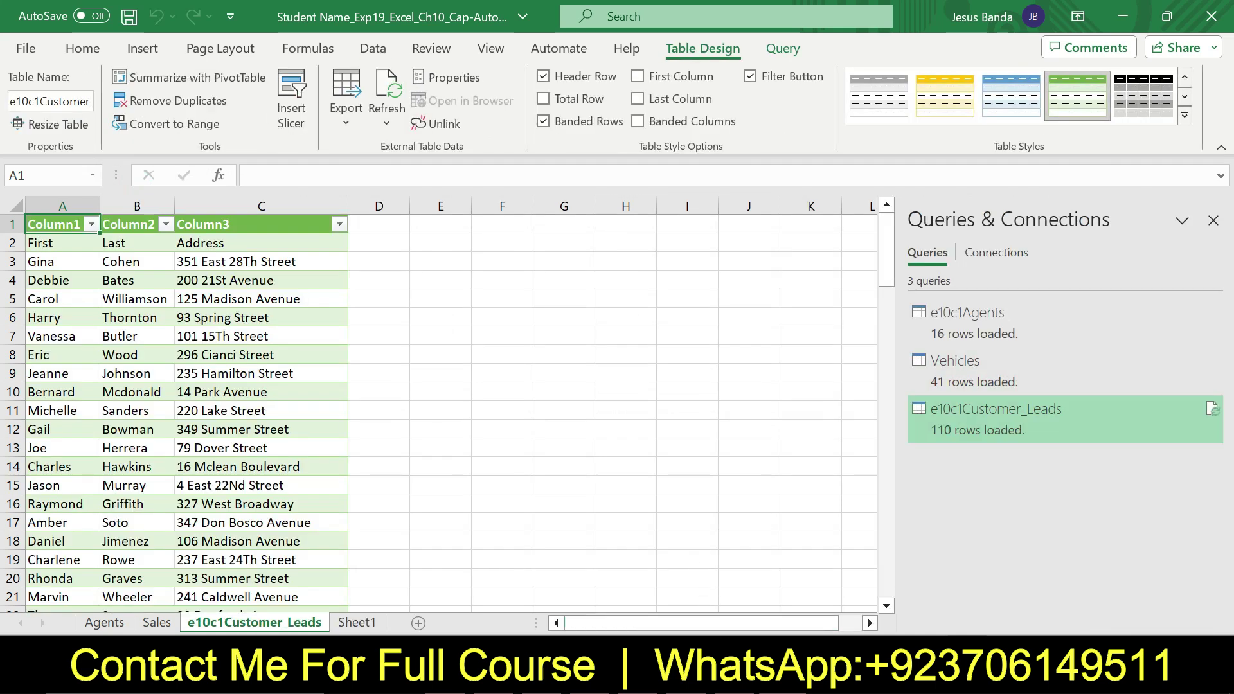
- Switch to the Word instructions, set the step 6 instruction to 9 pt and remove its highlight
{"action": "left_click", "coordinate": [718, 682]}
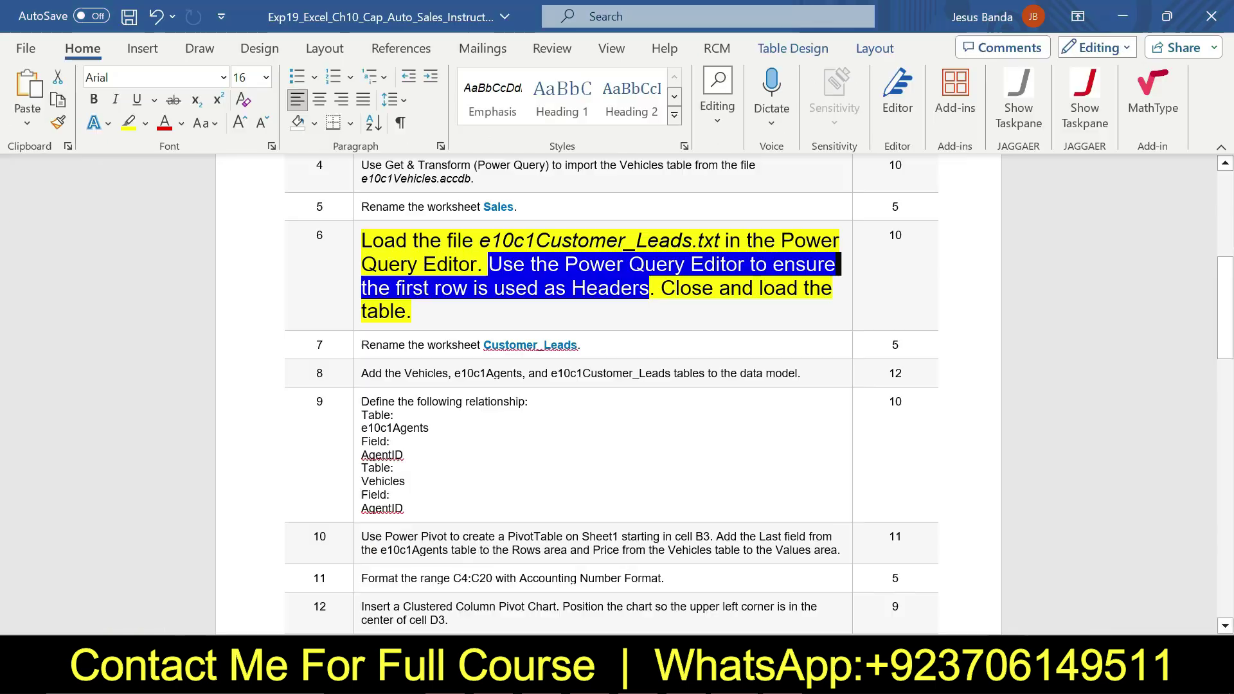
{"action": "left_click", "coordinate": [357, 263]}
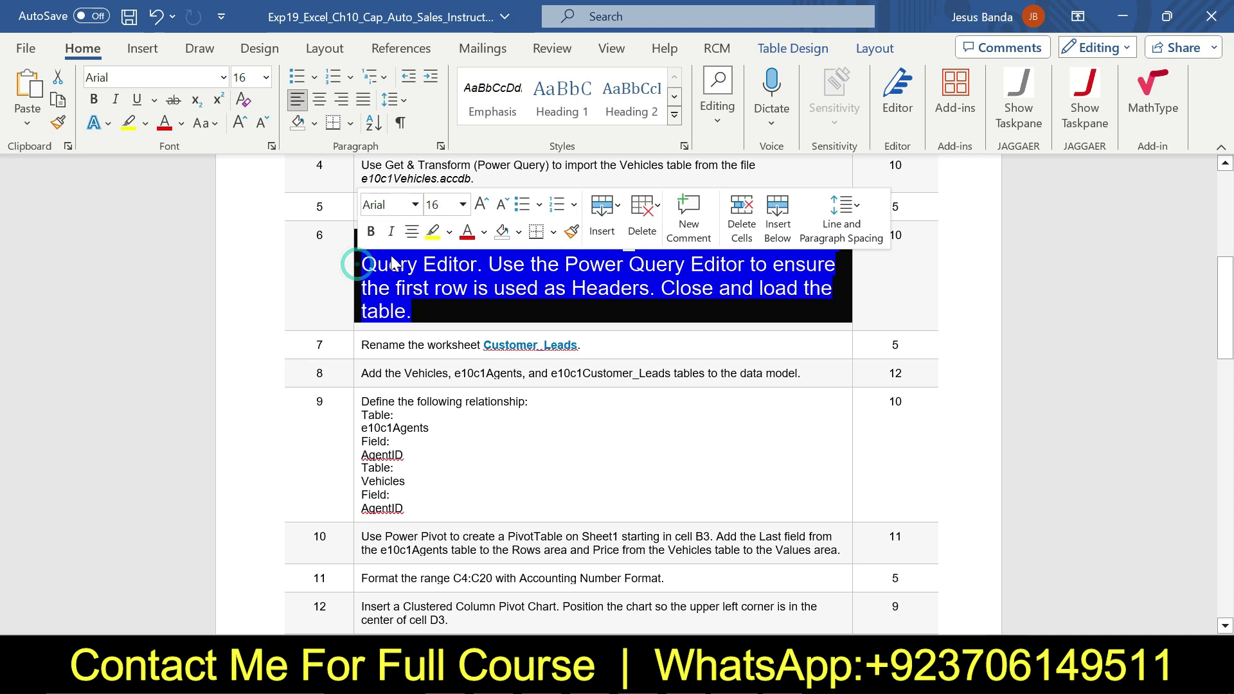
{"action": "left_click", "coordinate": [463, 204]}
{"action": "left_click", "coordinate": [448, 260]}
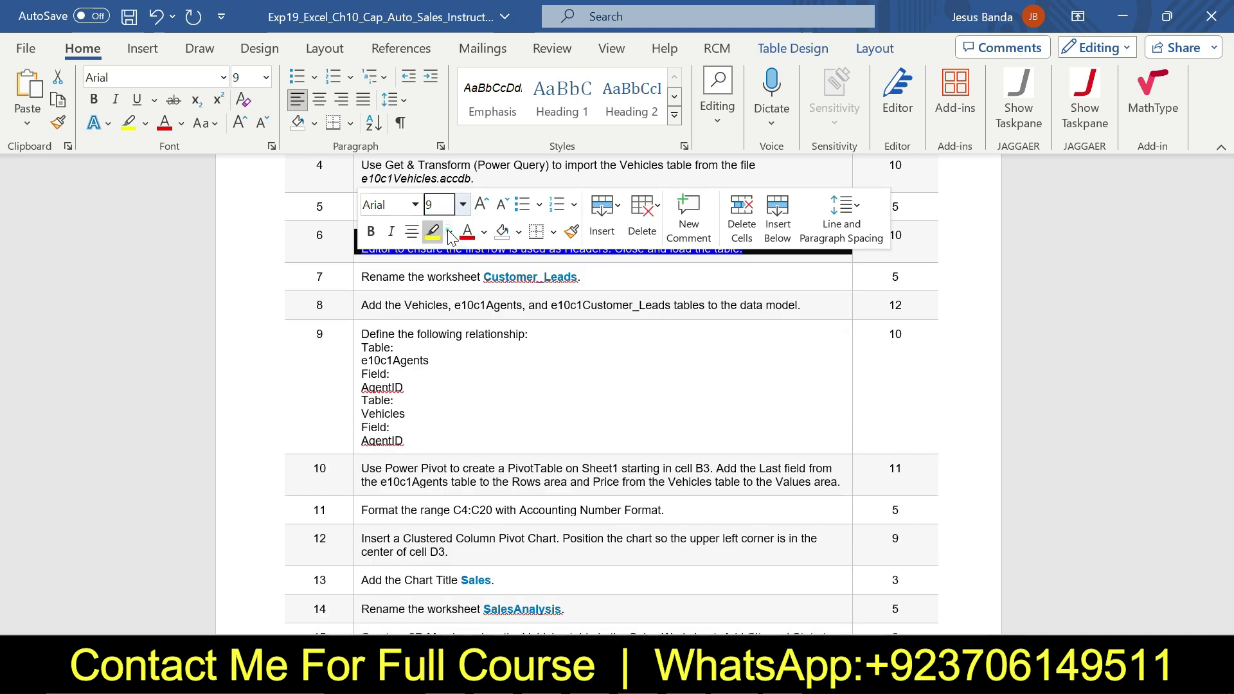
{"action": "left_click", "coordinate": [449, 232]}
{"action": "left_click", "coordinate": [469, 389]}
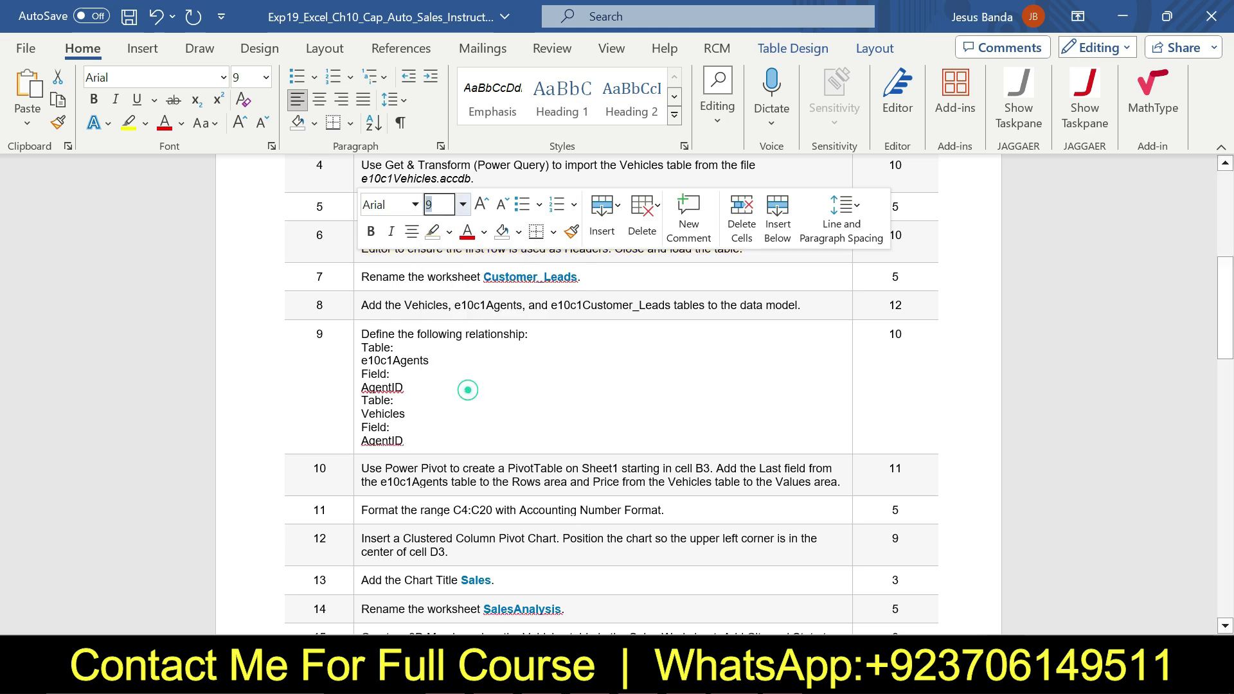
- Set the step 7 instruction about renaming the worksheet to 16 pt, highlight it in yellow and select its text
{"action": "left_click", "coordinate": [434, 283]}
{"action": "left_click", "coordinate": [358, 278]}
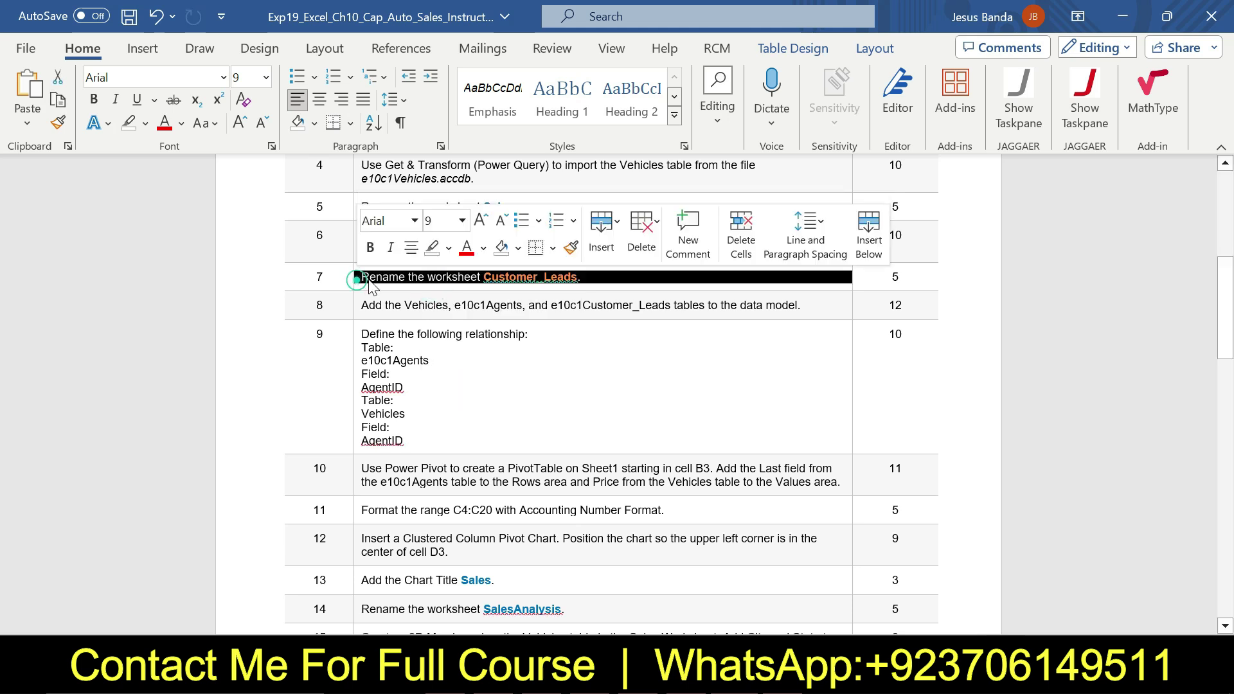
{"action": "left_click", "coordinate": [461, 220]}
{"action": "left_click", "coordinate": [442, 388]}
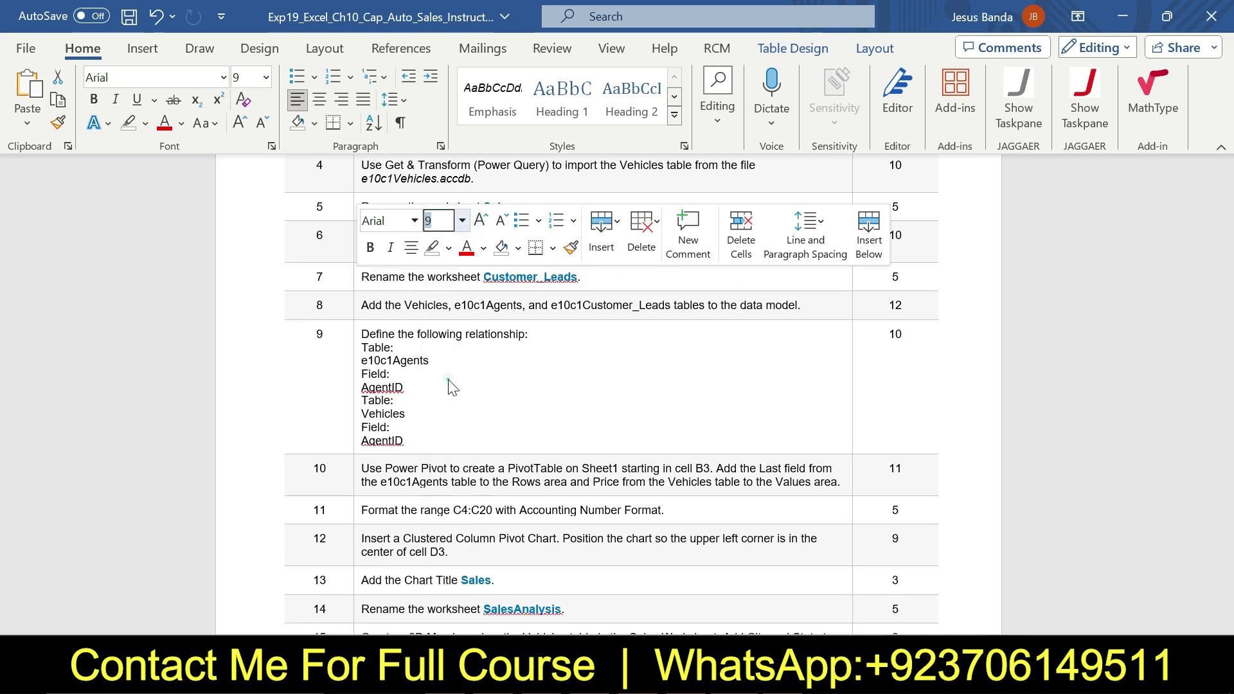
{"action": "left_click", "coordinate": [448, 250]}
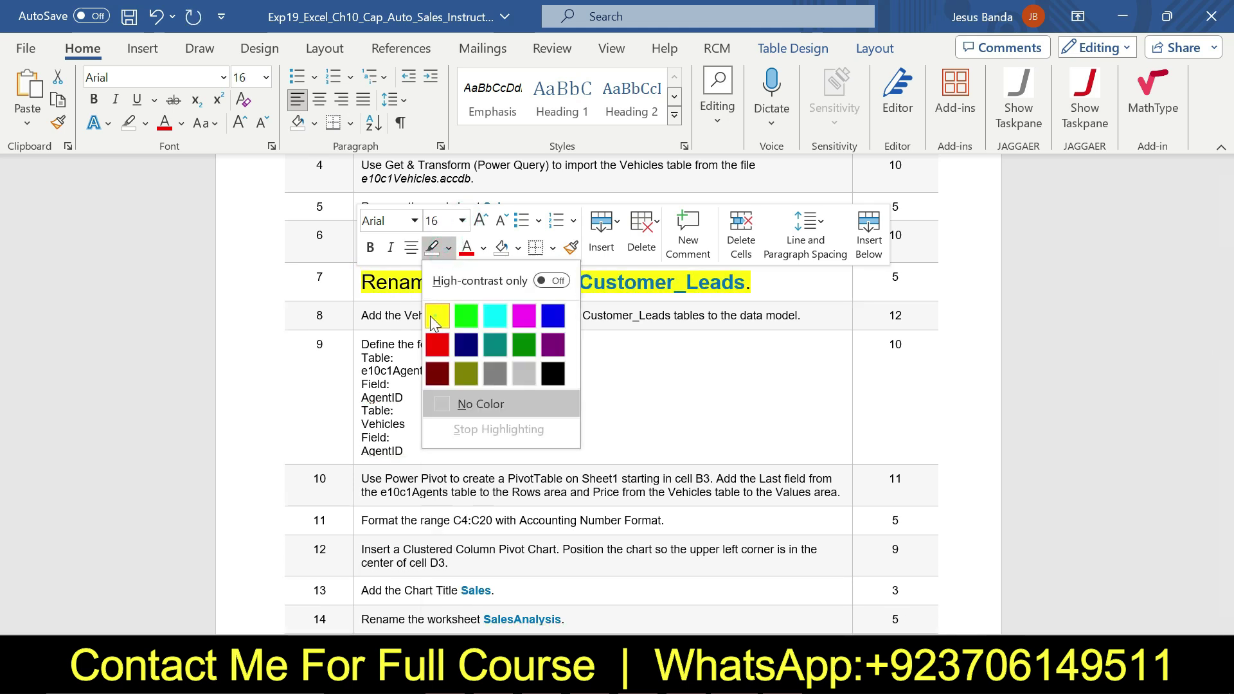
{"action": "left_click", "coordinate": [430, 314]}
{"action": "left_click_drag", "start_coordinate": [362, 283], "coordinate": [746, 283]}
{"action": "left_click_drag", "start_coordinate": [579, 282], "coordinate": [749, 282]}
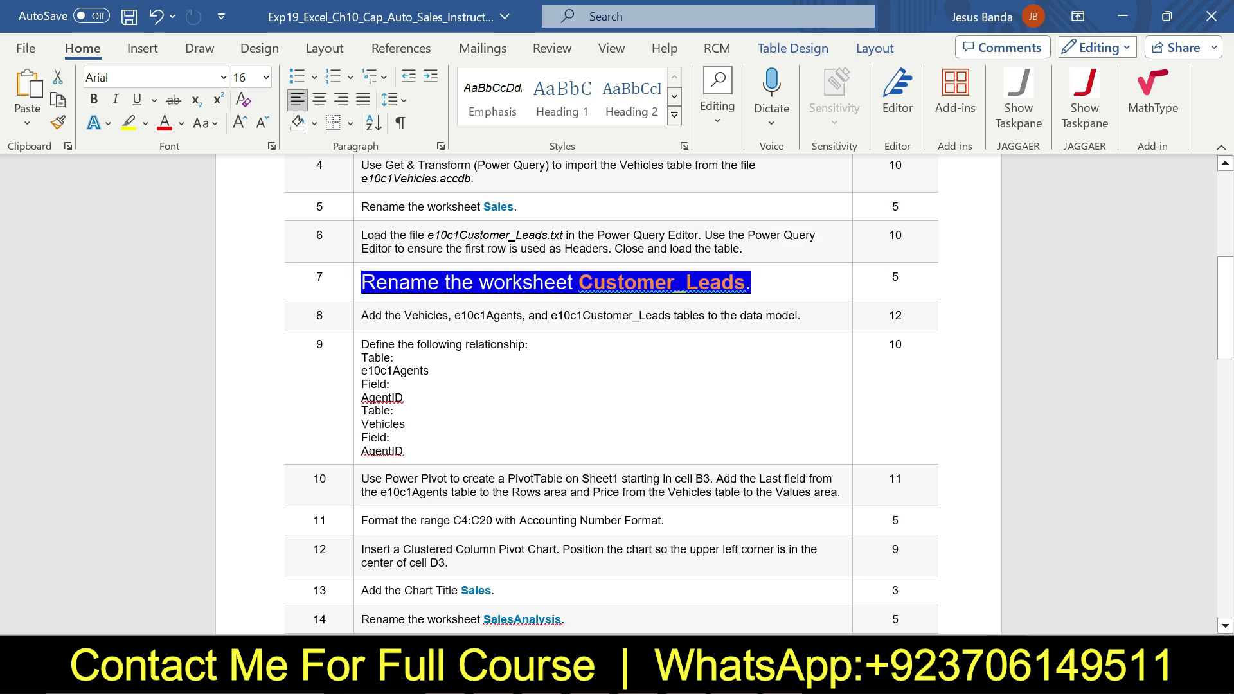
- Switch to the Auto Sales workbook in Excel and rename the e10c1Customer_Leads worksheet as Customer_Leads
{"action": "mouse_move", "coordinate": [782, 680]}
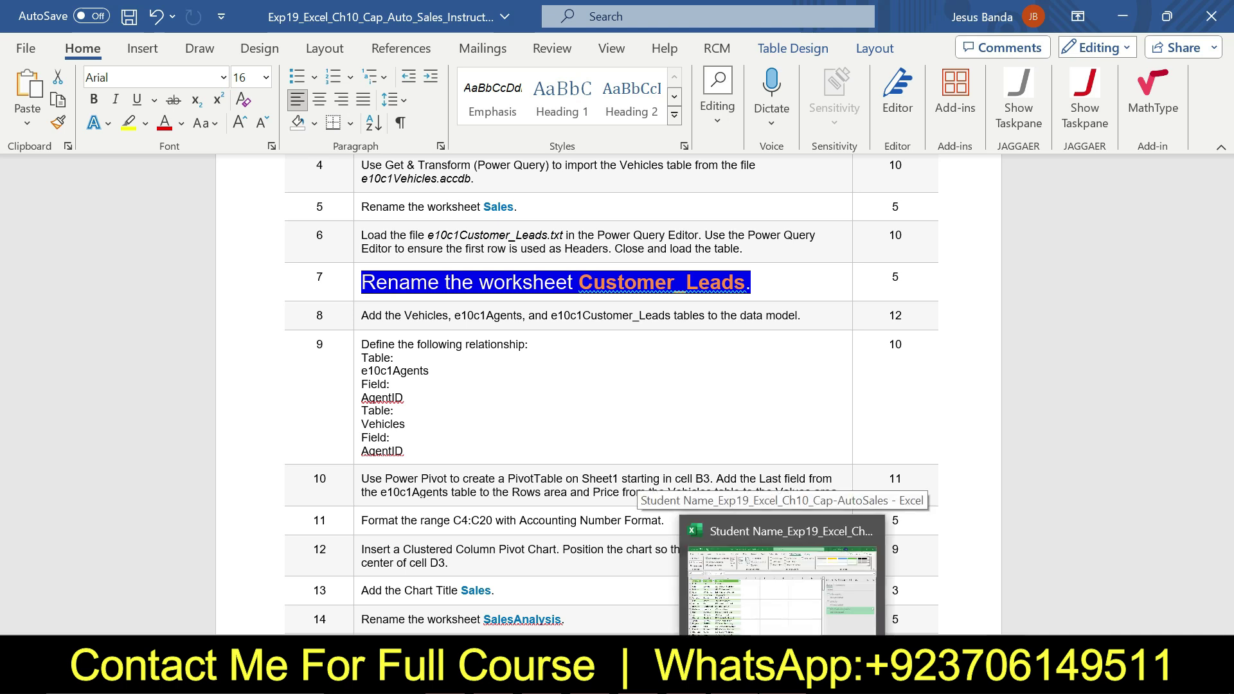
{"action": "left_click", "coordinate": [782, 680]}
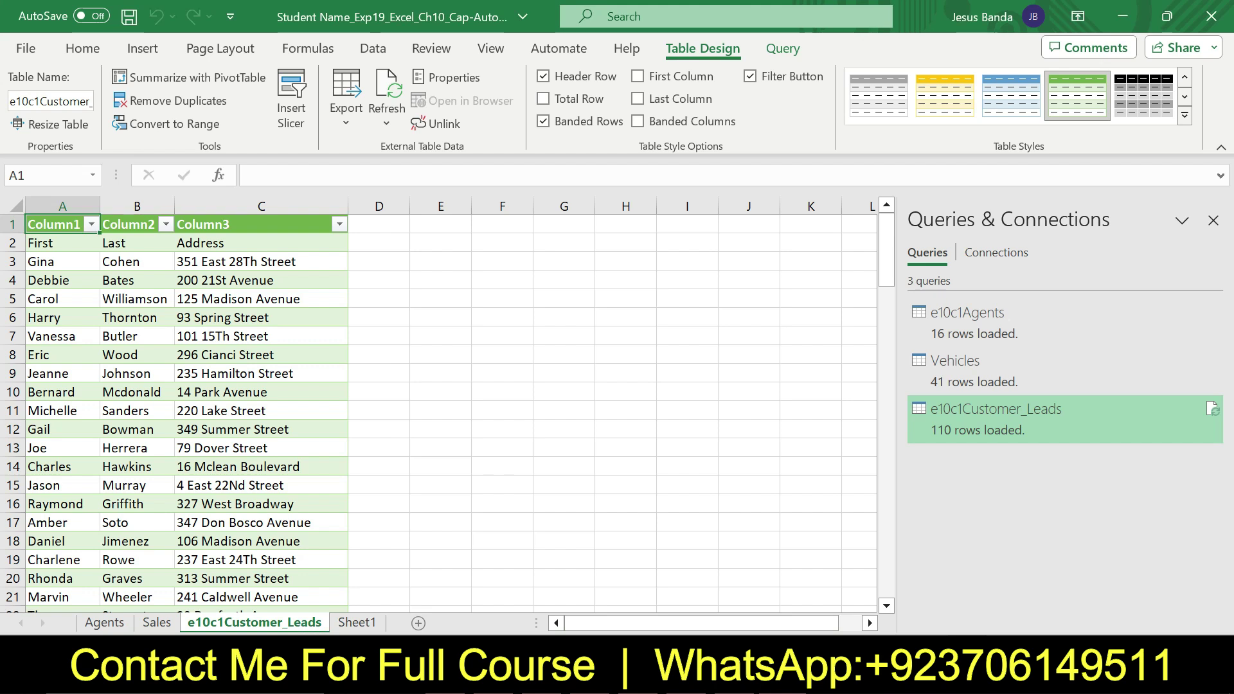
{"action": "double_click", "coordinate": [297, 624]}
{"action": "left_click", "coordinate": [223, 623]}
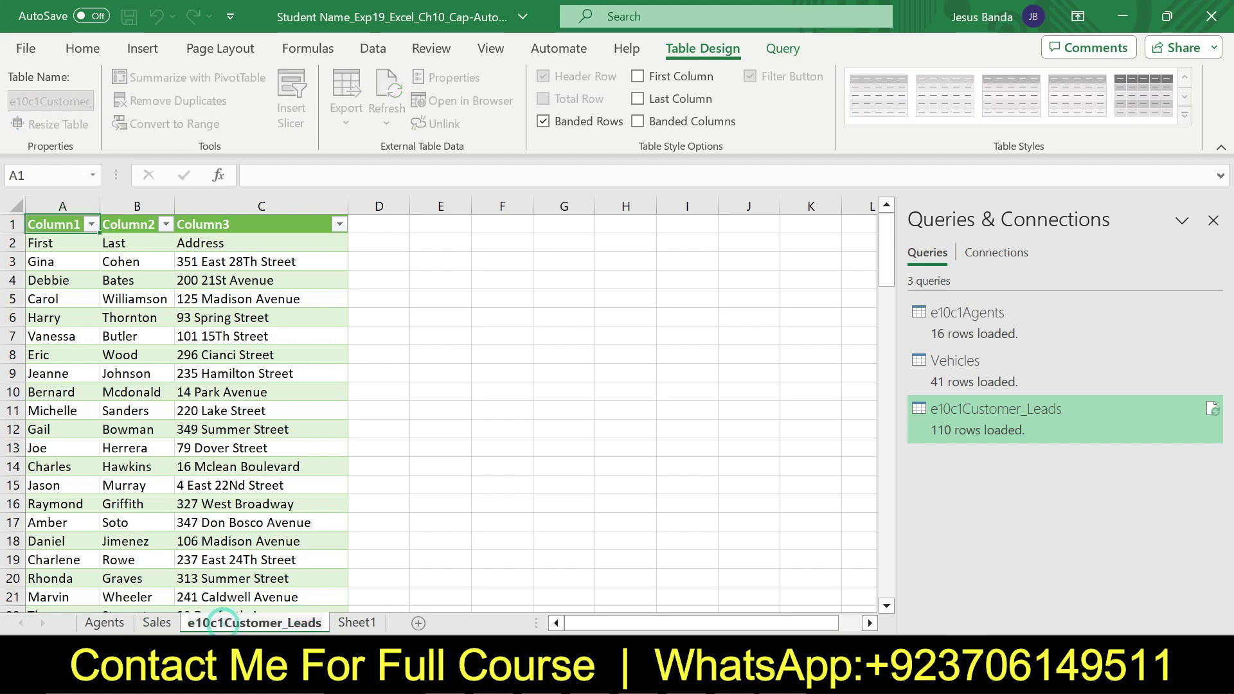
{"action": "key", "text": "BackSpace"}
{"action": "key", "text": "BackSpace"}
{"action": "key", "text": "BackSpace"}
{"action": "key", "text": "BackSpace"}
{"action": "key", "text": "BackSpace"}
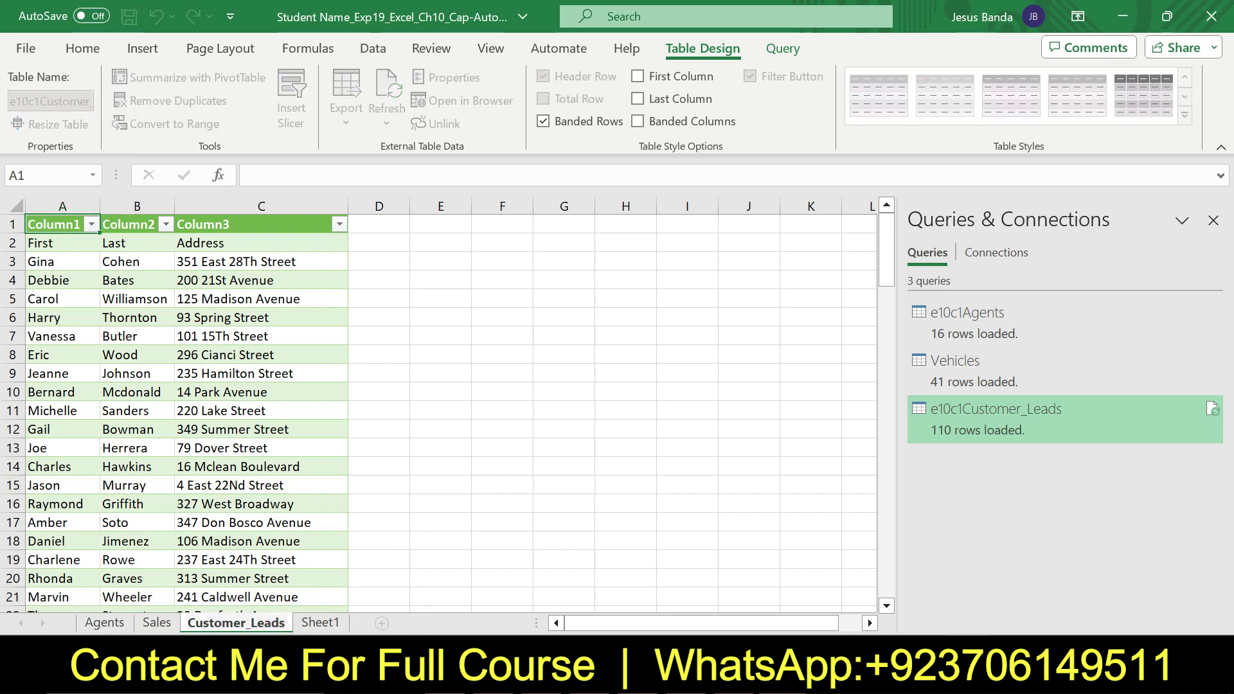
{"action": "key", "text": "Return"}
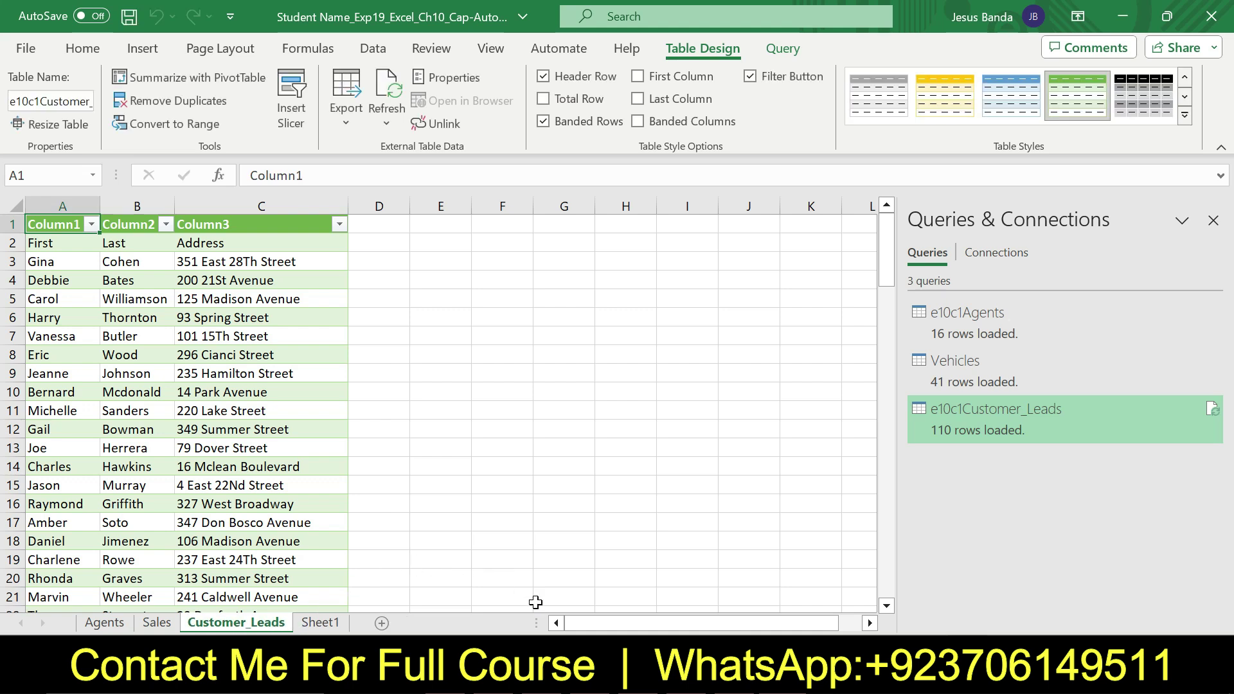
- Switch to the Word instructions, set the step 7 instruction to 9 pt and remove its highlight
{"action": "key", "text": "alt+Tab"}
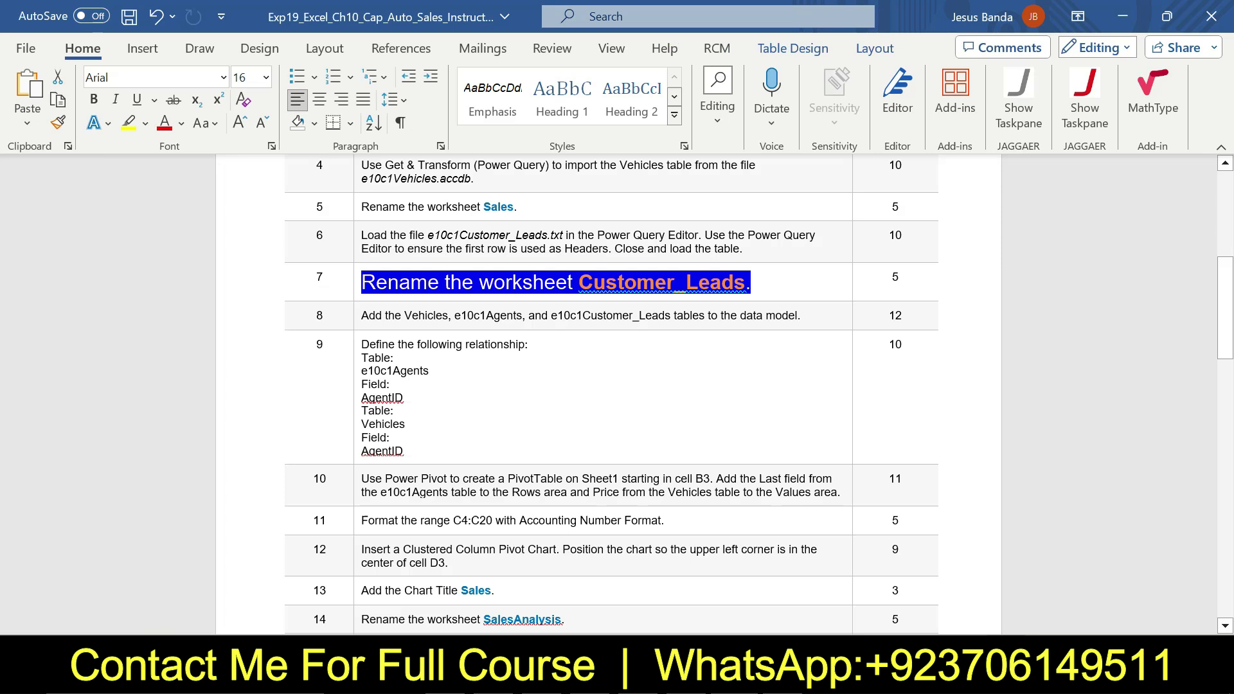
{"action": "right_click", "coordinate": [357, 283]}
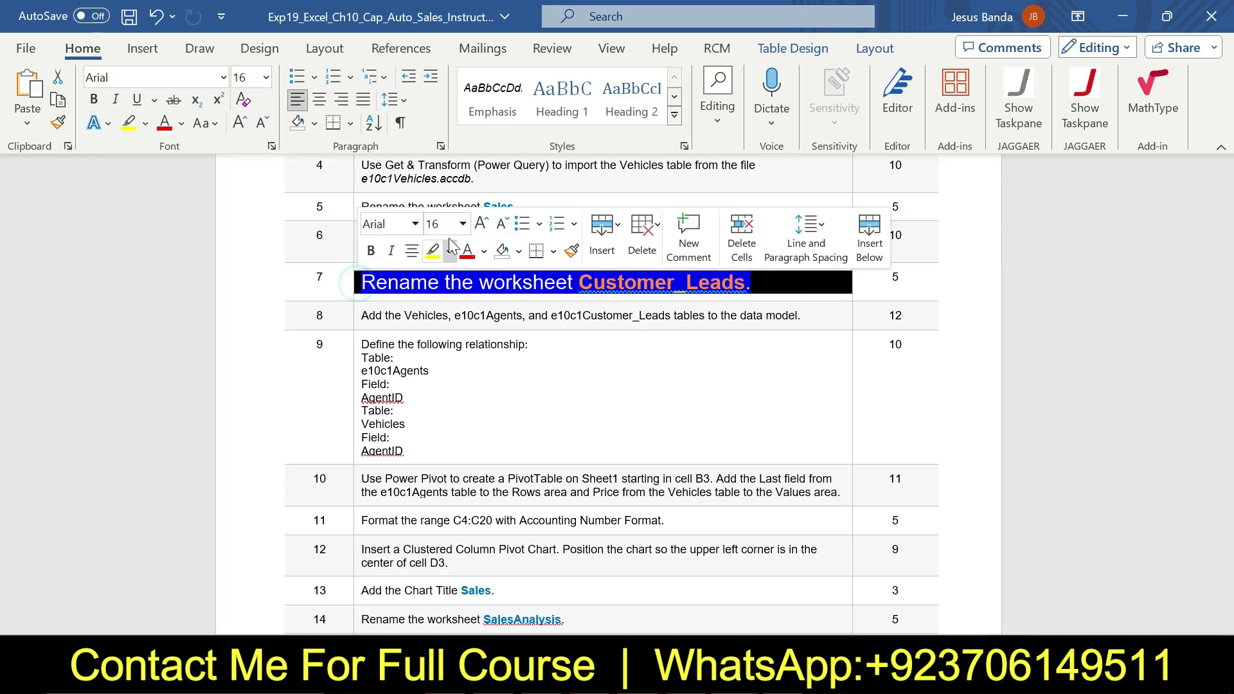
{"action": "left_click", "coordinate": [463, 224]}
{"action": "left_click", "coordinate": [444, 272]}
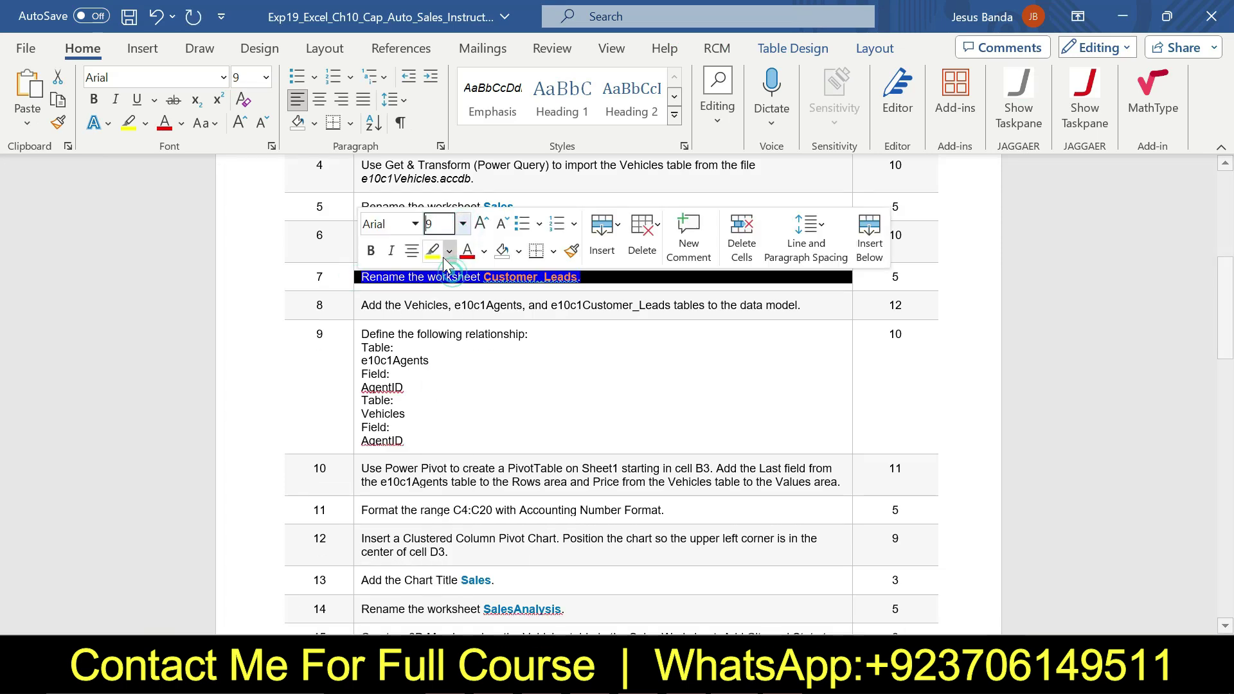
{"action": "left_click", "coordinate": [449, 251]}
{"action": "left_click", "coordinate": [445, 402]}
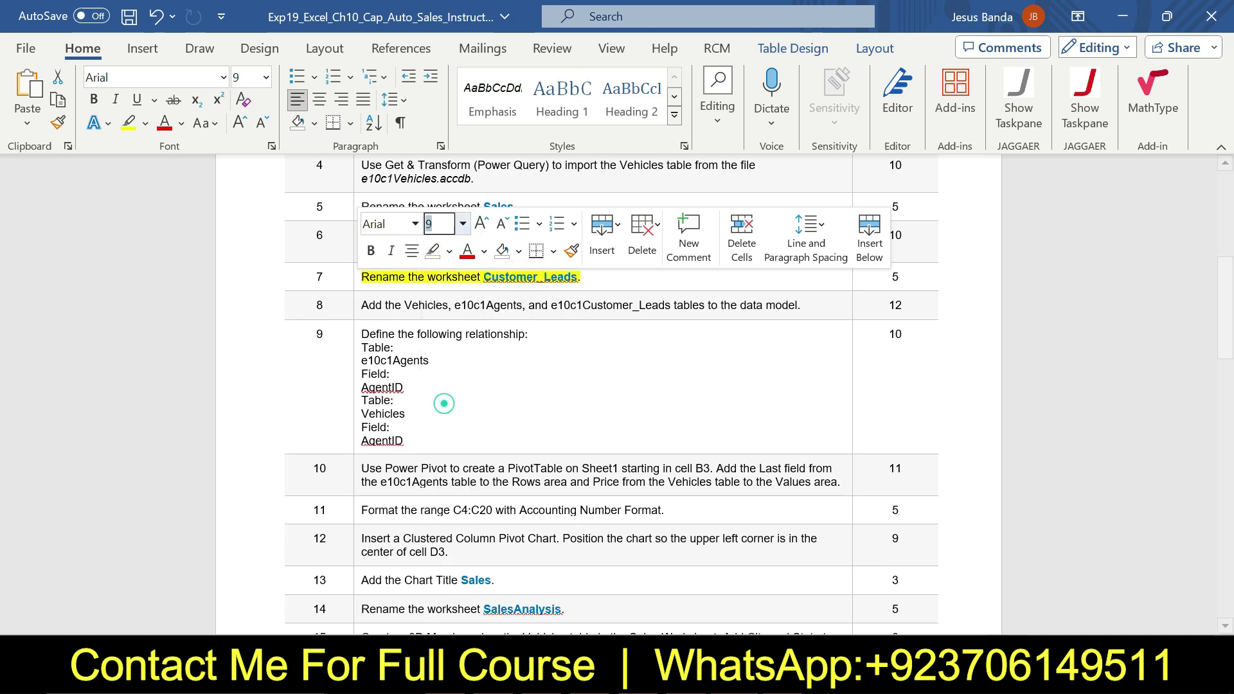
- Set the step 8 instruction about adding tables to the data model to 16 pt, highlight it in yellow and select its text
{"action": "left_click", "coordinate": [355, 310]}
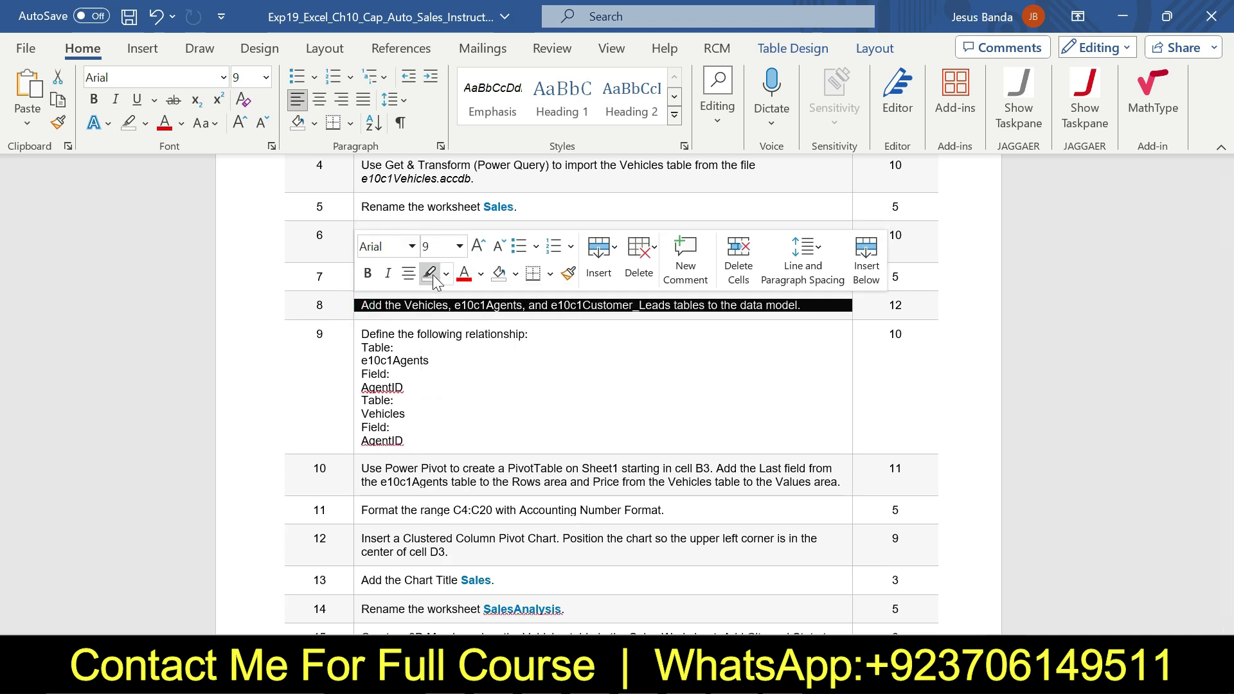
{"action": "left_click", "coordinate": [458, 248]}
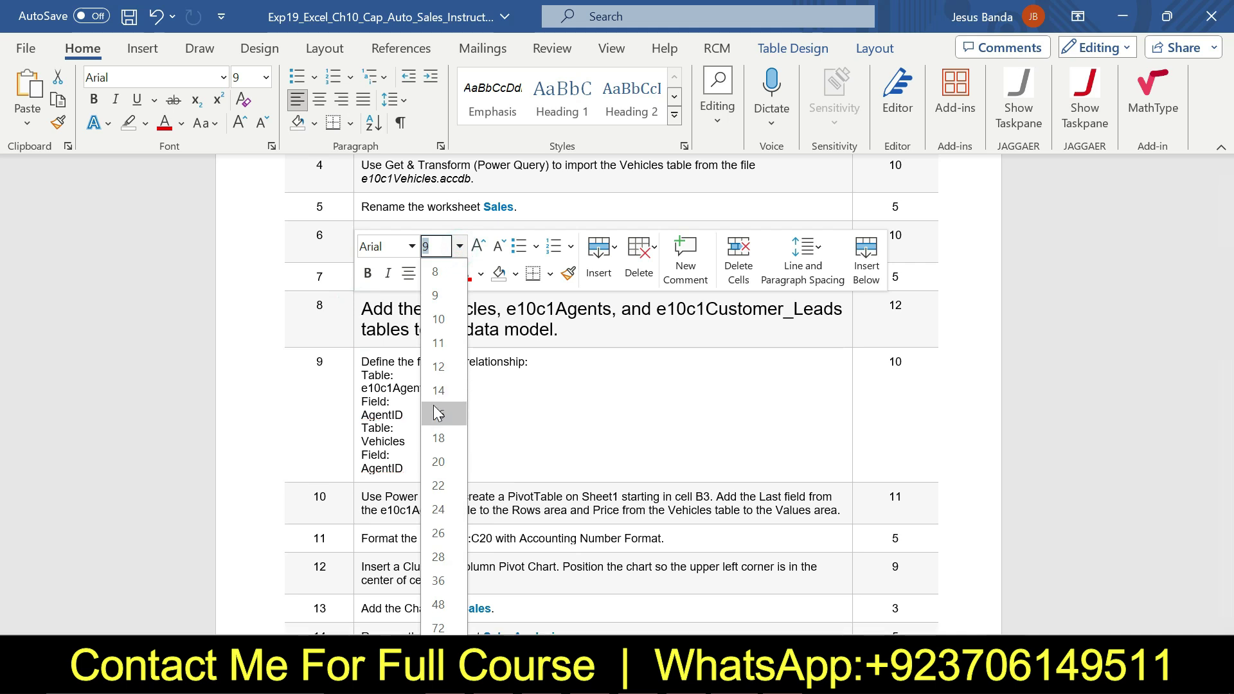
{"action": "left_click", "coordinate": [432, 406]}
{"action": "left_click", "coordinate": [445, 275]}
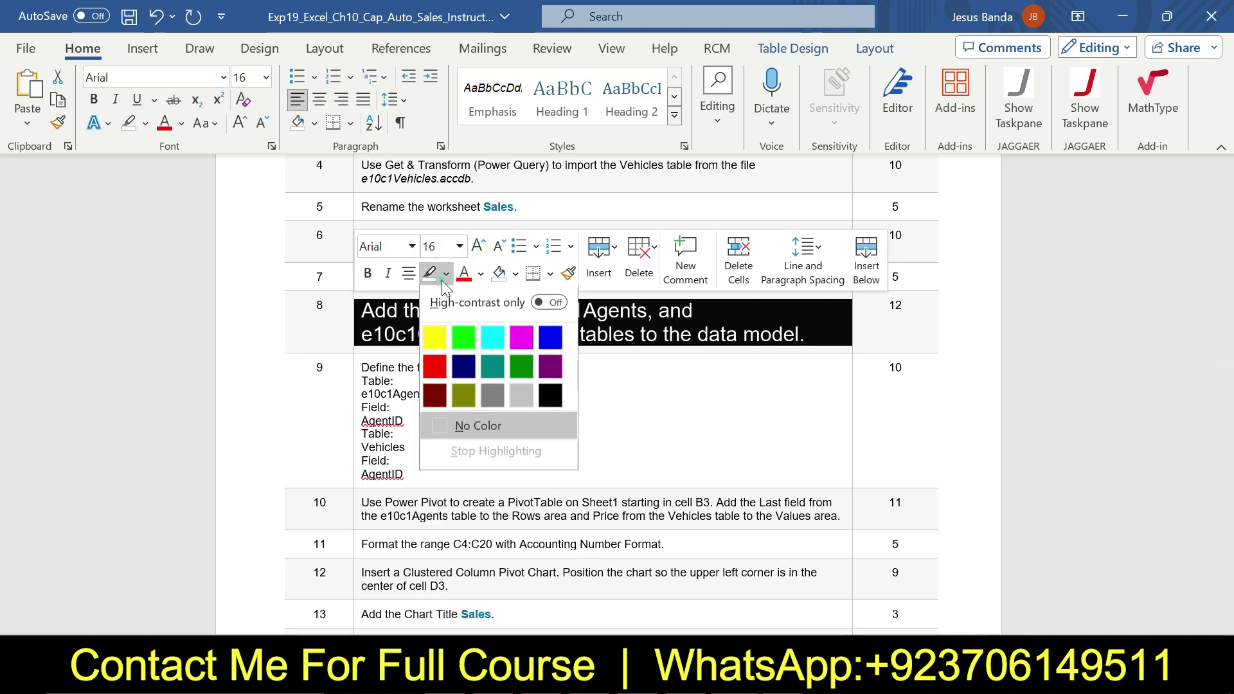
{"action": "left_click", "coordinate": [435, 342]}
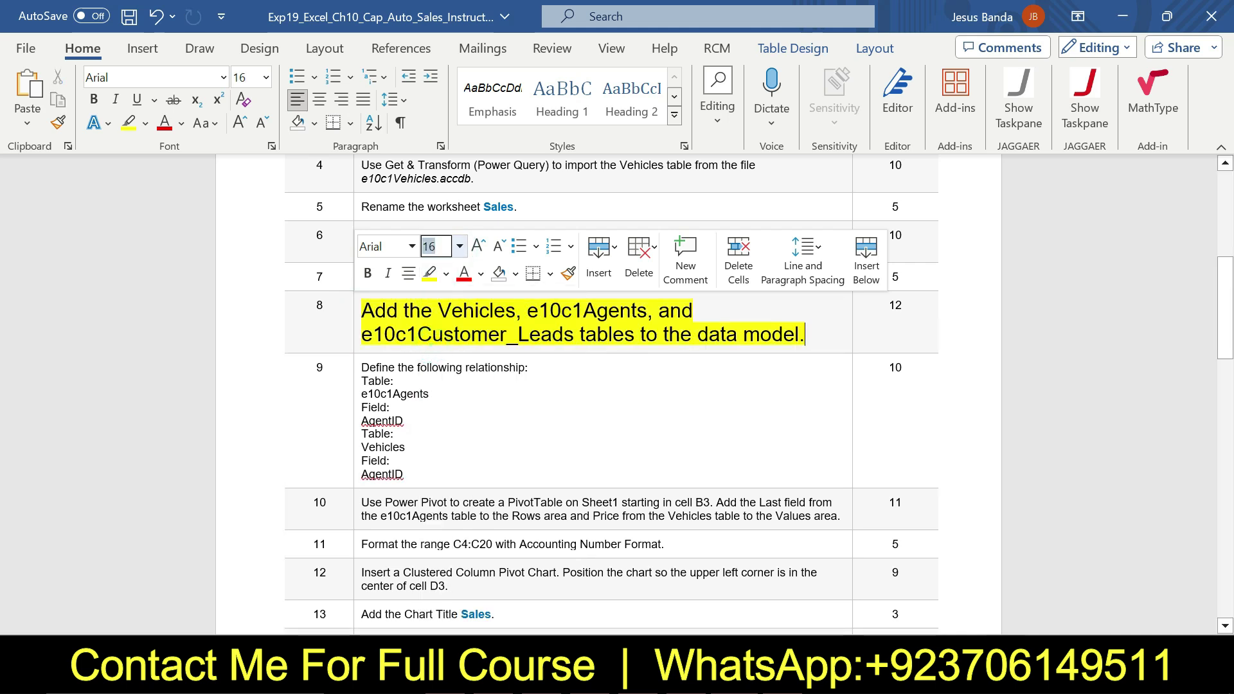
{"action": "left_click_drag", "start_coordinate": [362, 311], "coordinate": [785, 340]}
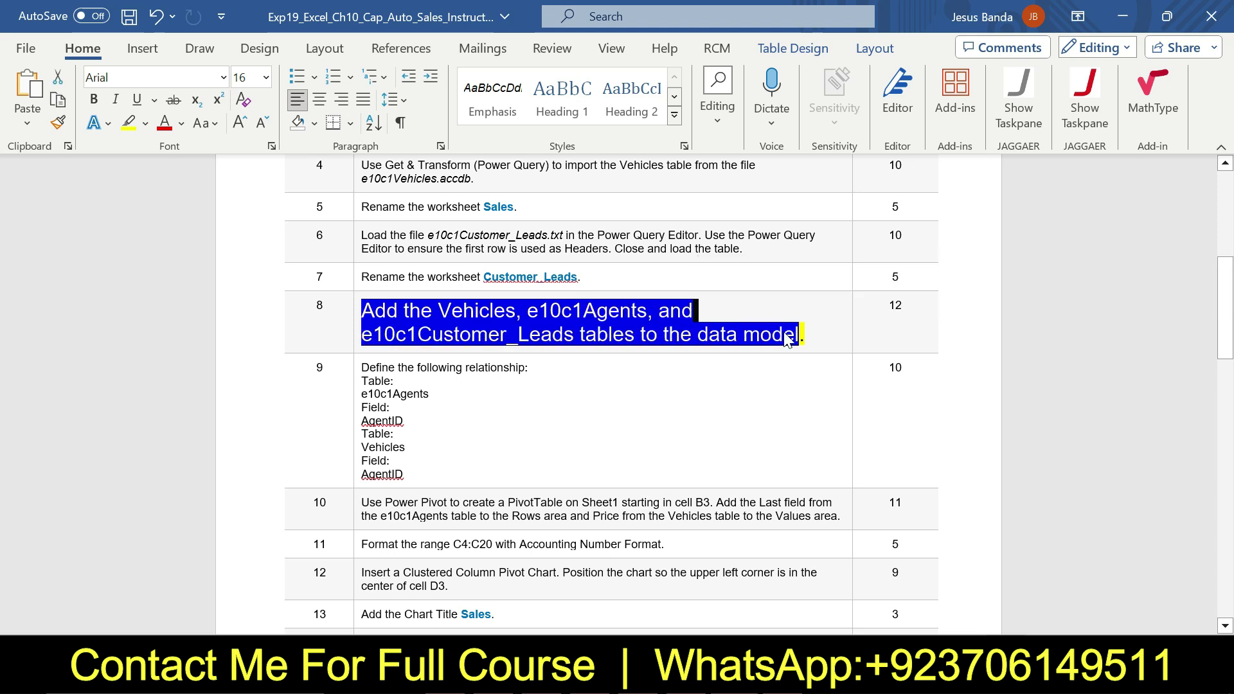
- Switch to the Auto Sales workbook in Excel, examine the e10c1Agents and e10c1Customer_Leads queries and the query commands, and return to the Word instructions
{"action": "key", "text": "alt+Tab"}
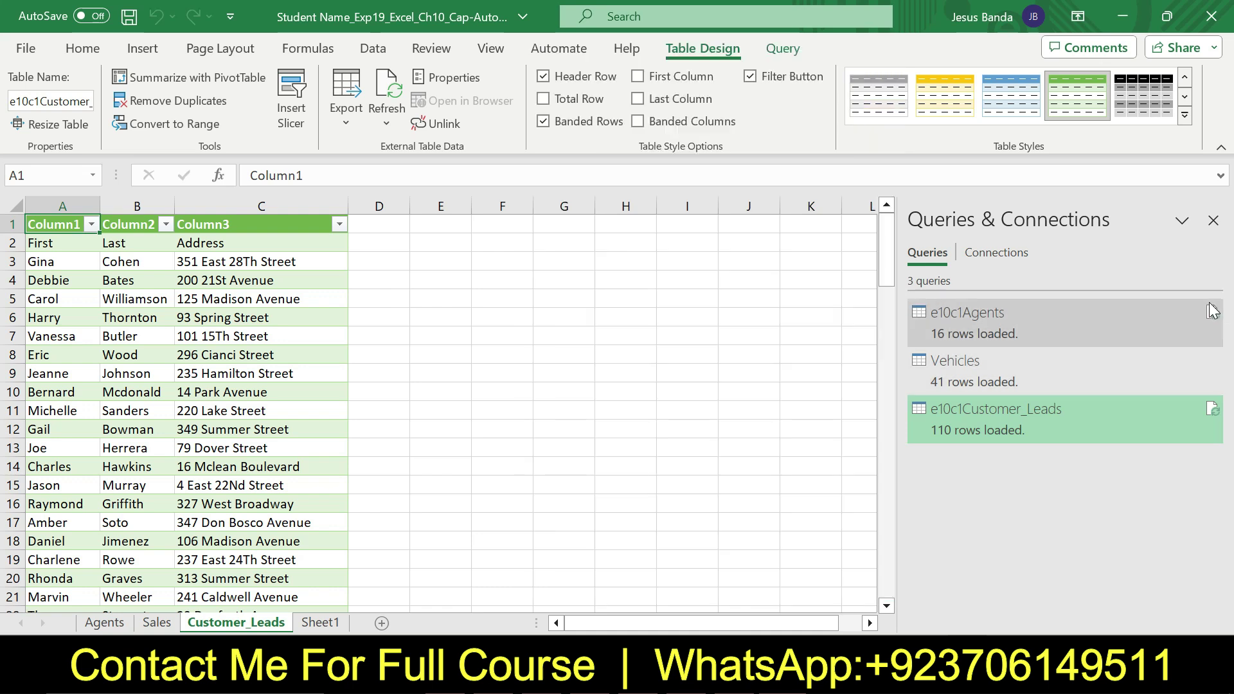
{"action": "mouse_move", "coordinate": [1209, 315]}
{"action": "mouse_move", "coordinate": [916, 344]}
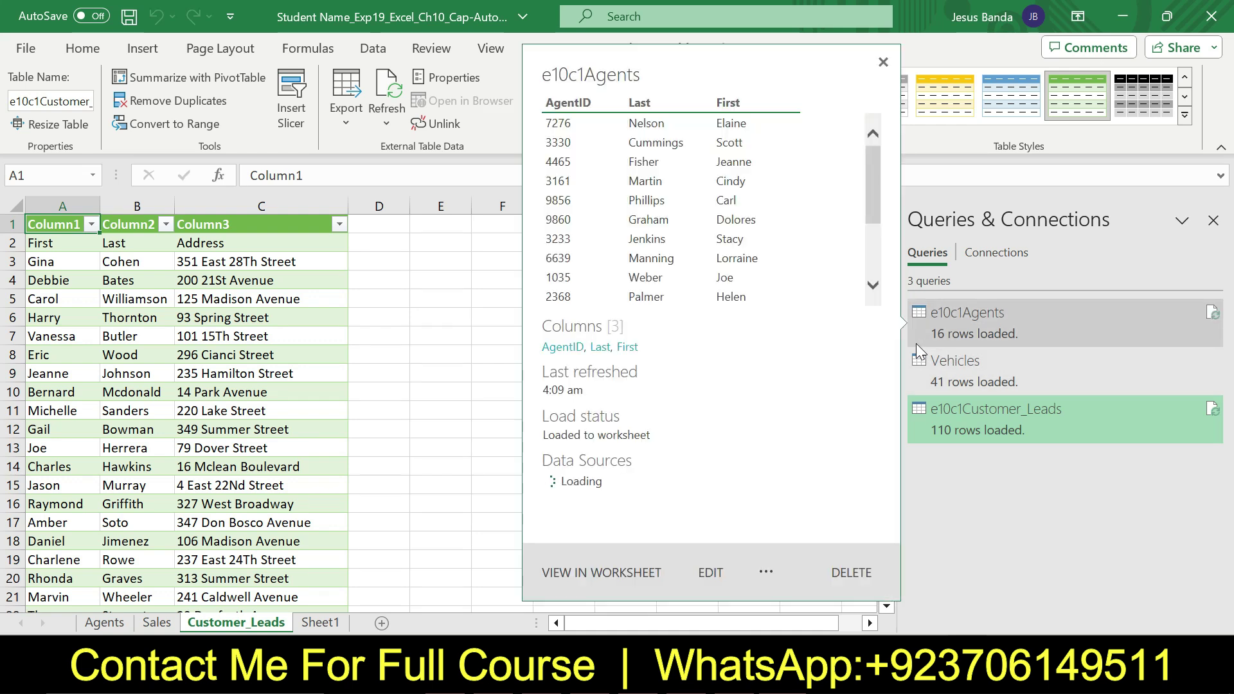
{"action": "left_click", "coordinate": [428, 333]}
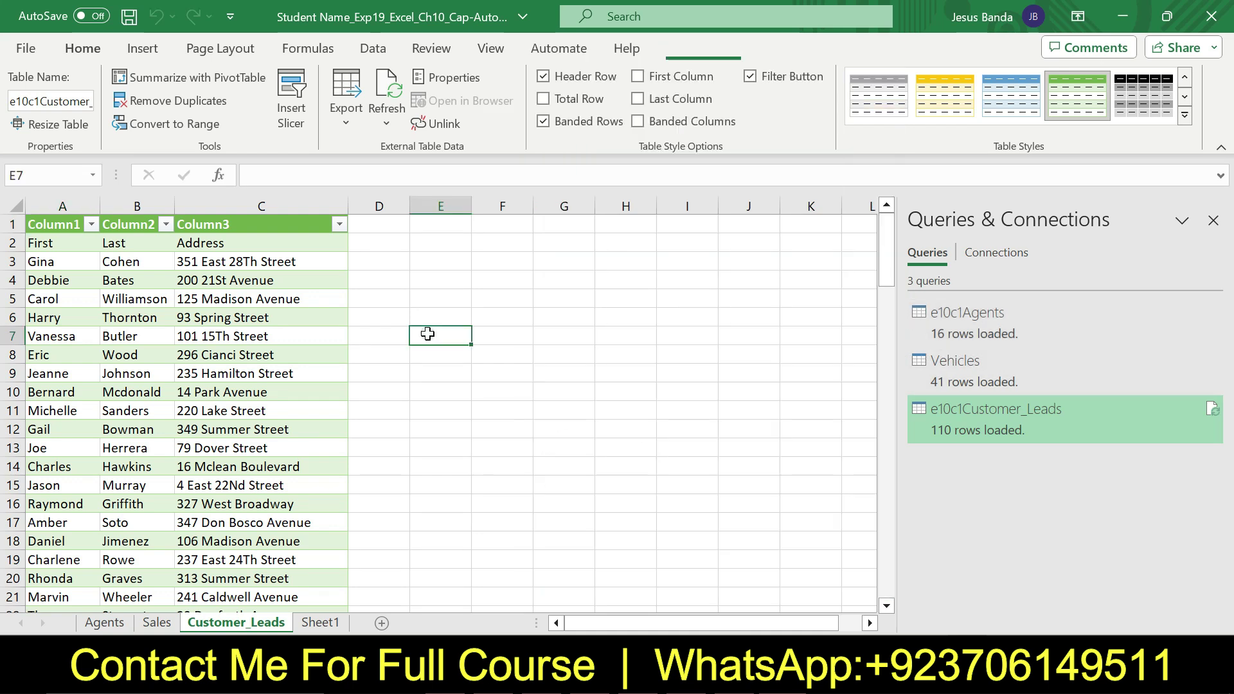
{"action": "left_click", "coordinate": [925, 360]}
{"action": "left_click", "coordinate": [974, 292]}
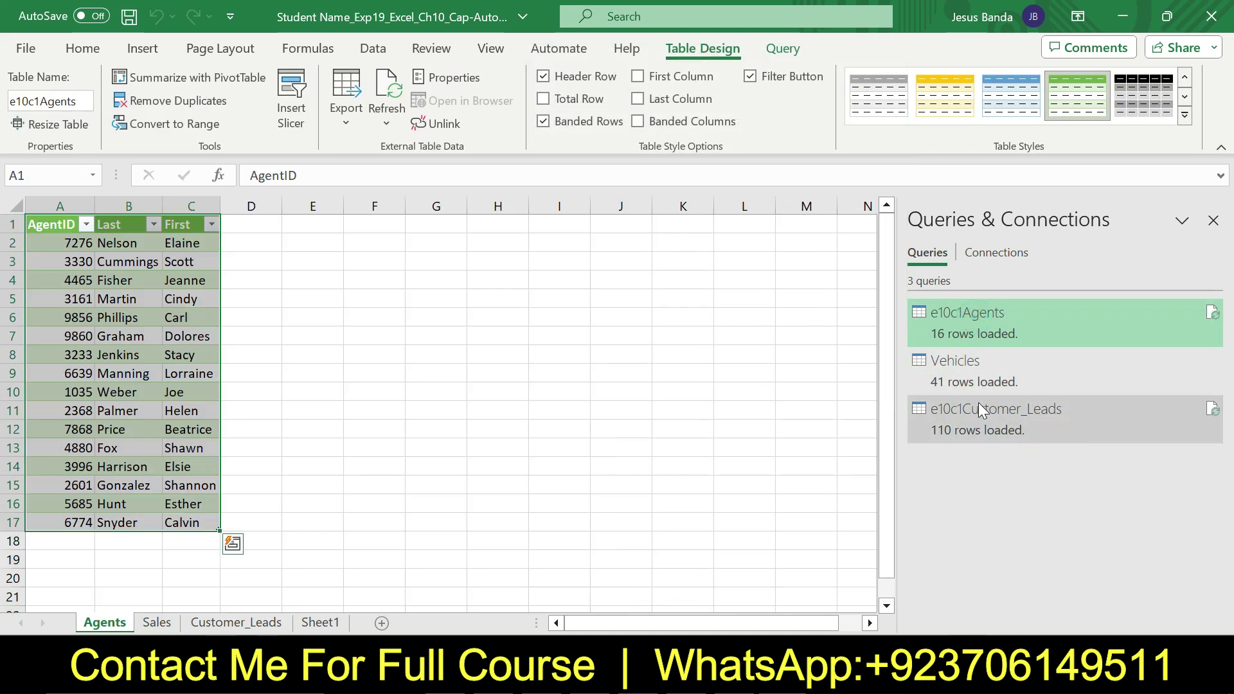
{"action": "left_click", "coordinate": [978, 409]}
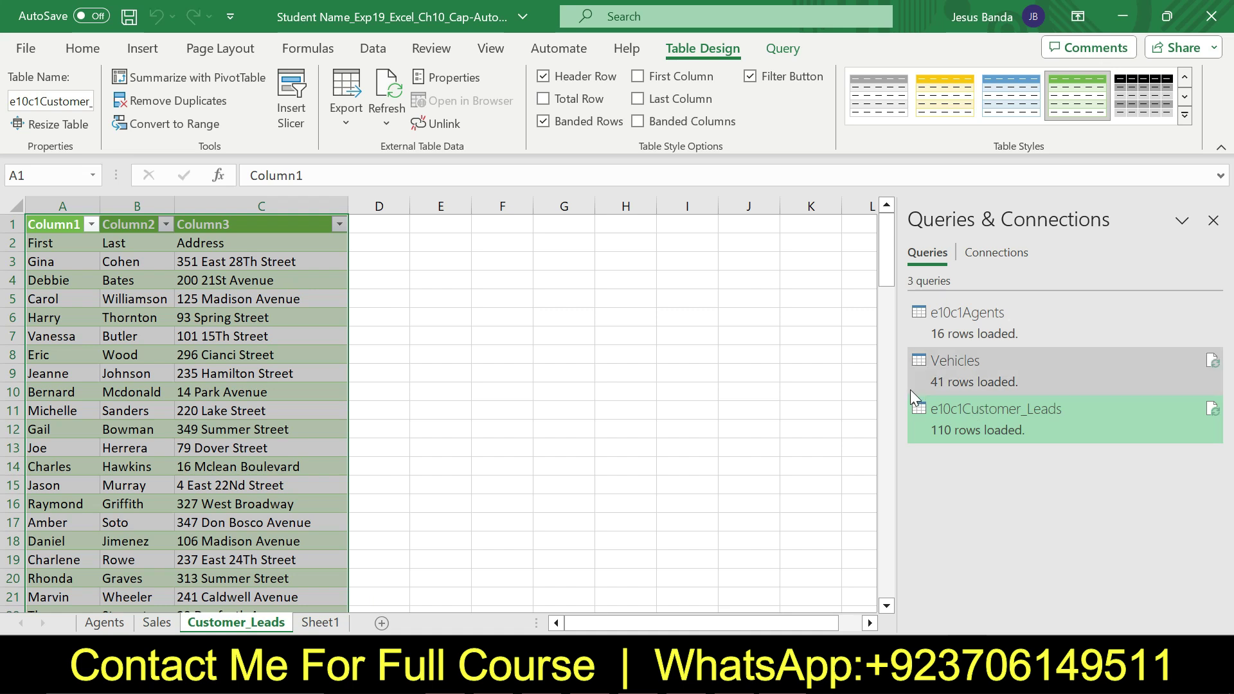
{"action": "left_click", "coordinate": [787, 54]}
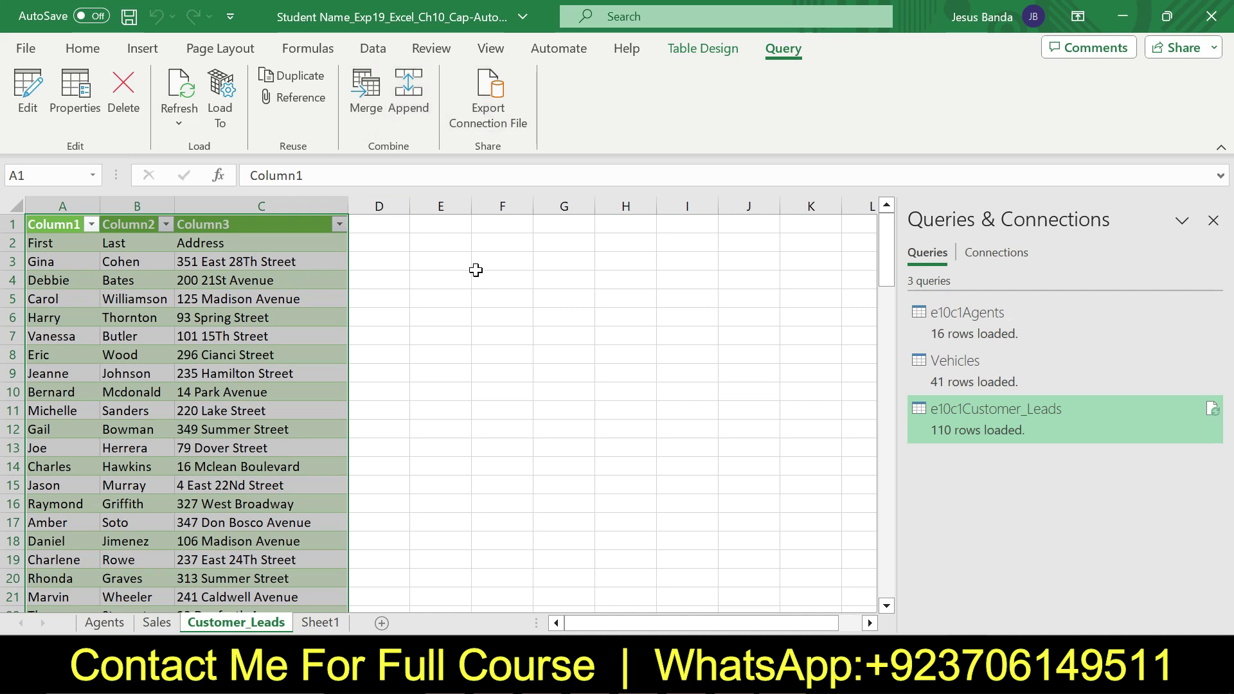
{"action": "key", "text": "alt+Tab"}
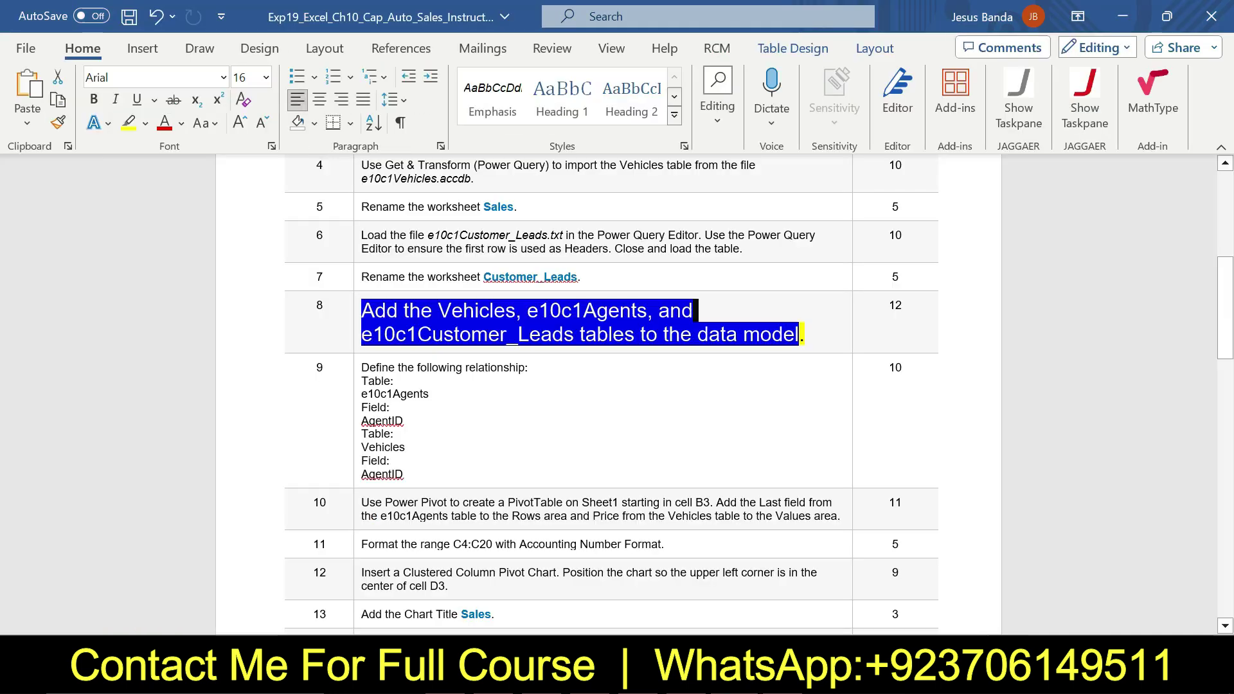